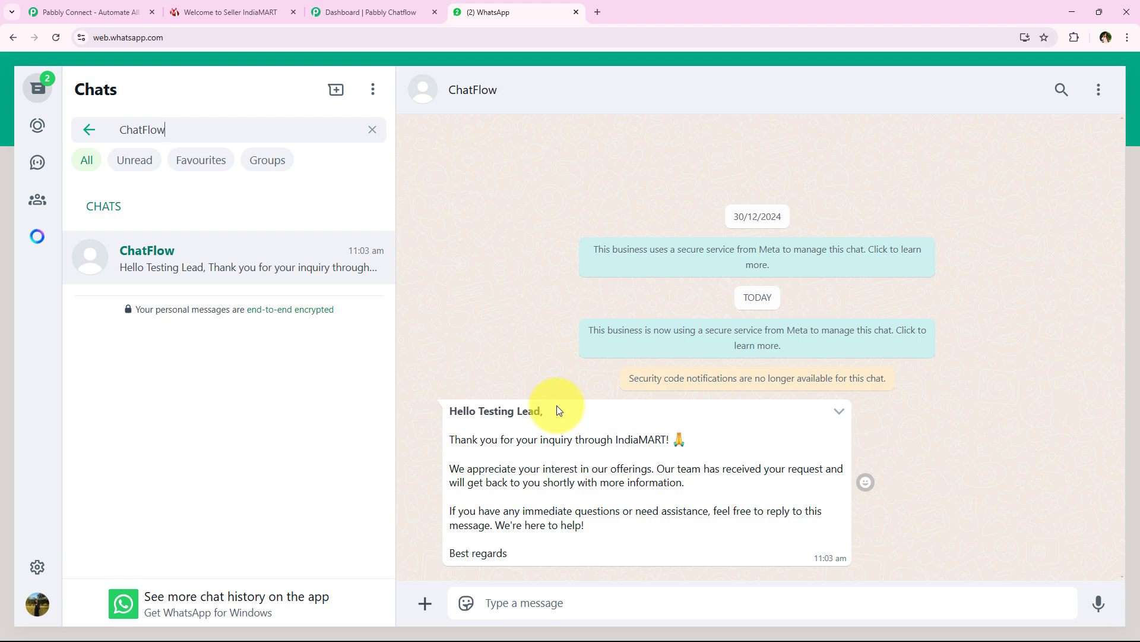
Step: Switch from the ChatFlow message in WhatsApp Web to the Pabbly Connect browser tab
left_click(84, 12)
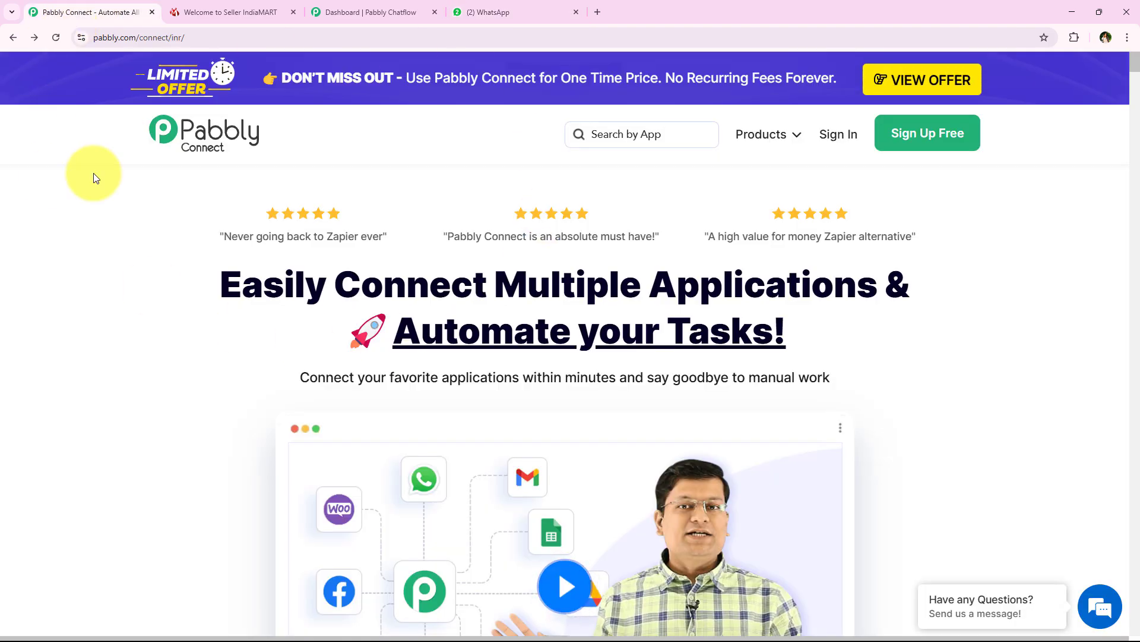
Step: Sign in on pabbly.com and launch Pabbly Connect from the All Pabbly Apps page
left_click(369, 38)
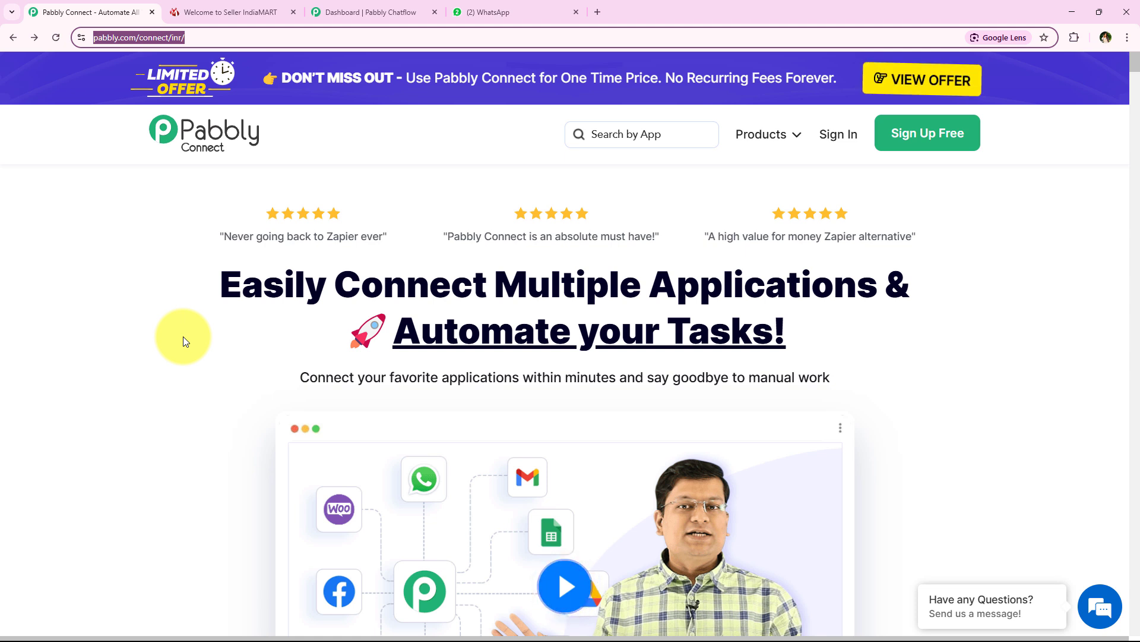
left_click(841, 135)
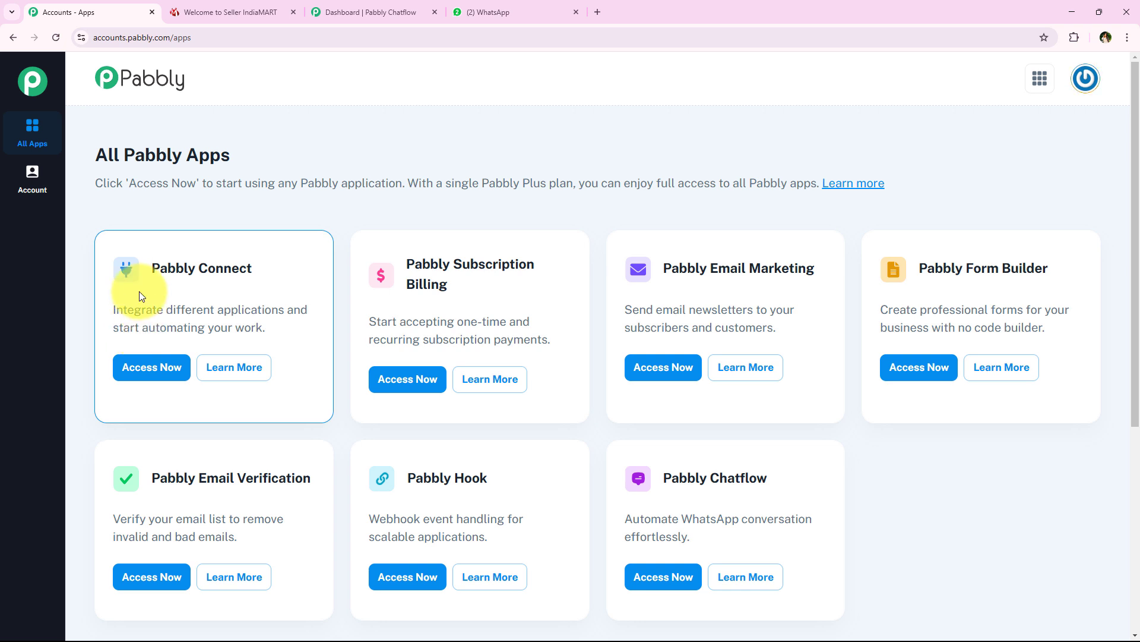
left_click_drag(150, 268, 277, 297)
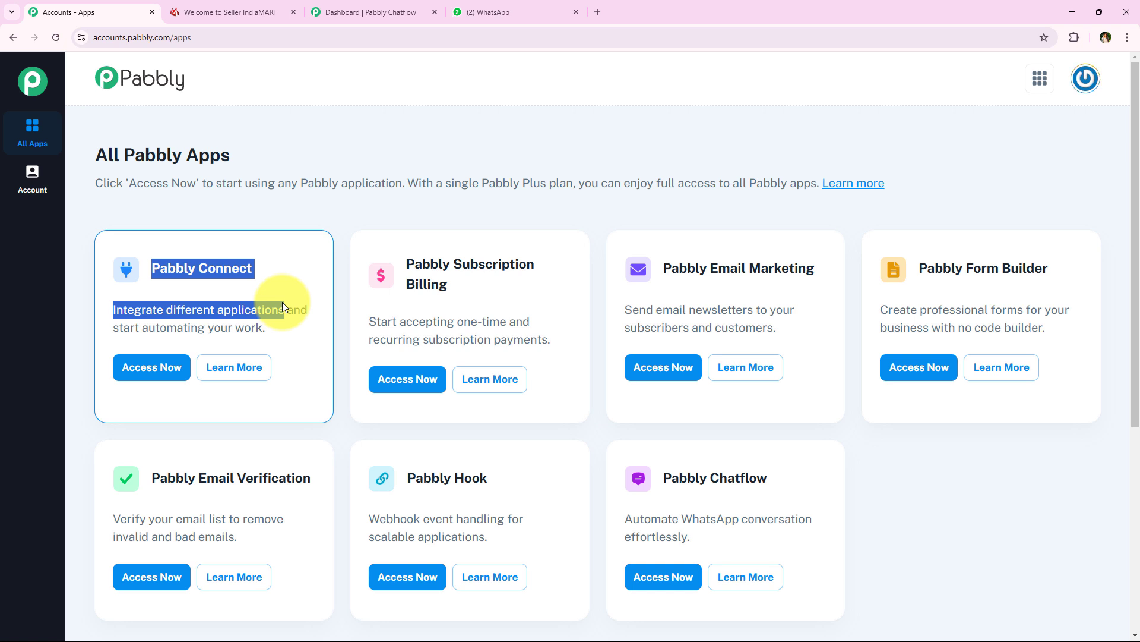
left_click(157, 367)
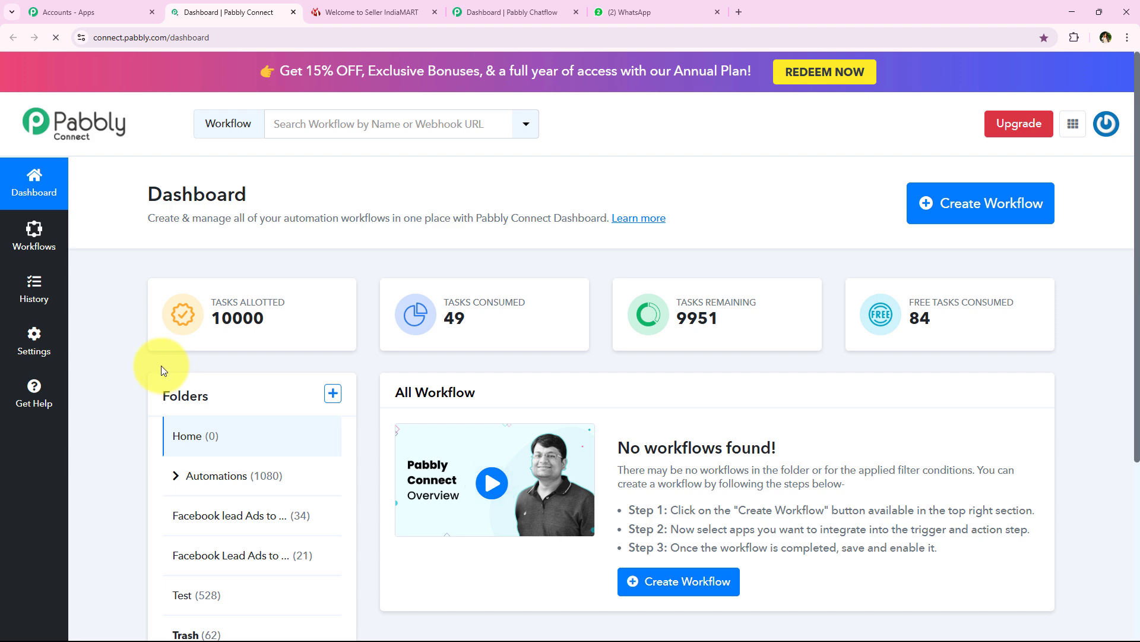
Step: Start a new workflow and place it in the Automations folder
left_click(924, 212)
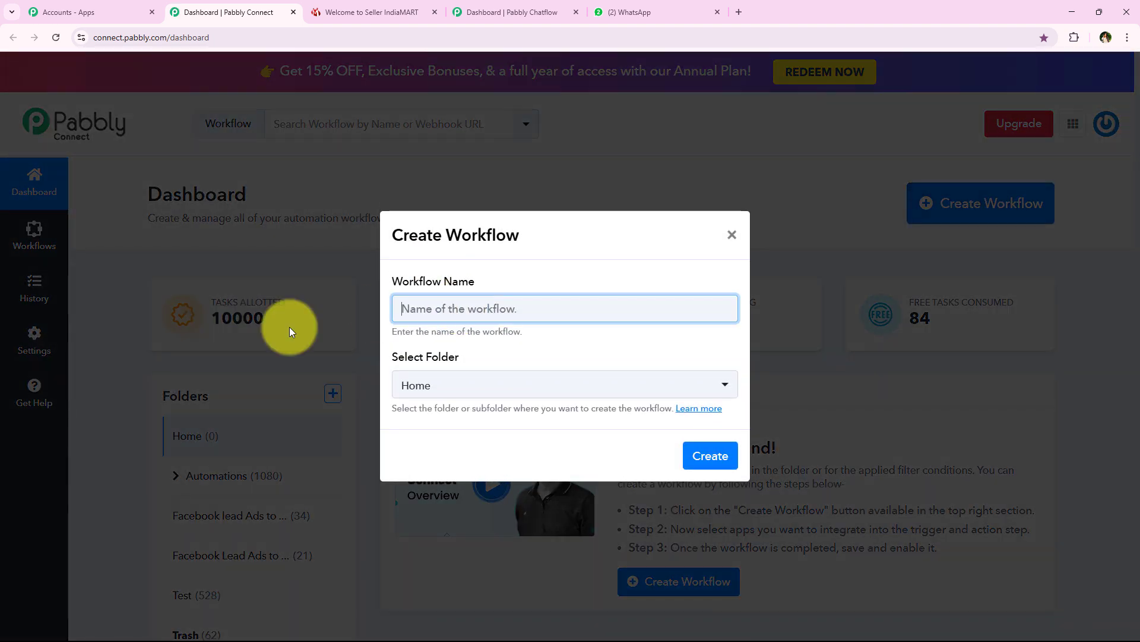
left_click_drag(392, 282, 473, 280)
left_click(388, 360)
left_click_drag(389, 362, 459, 356)
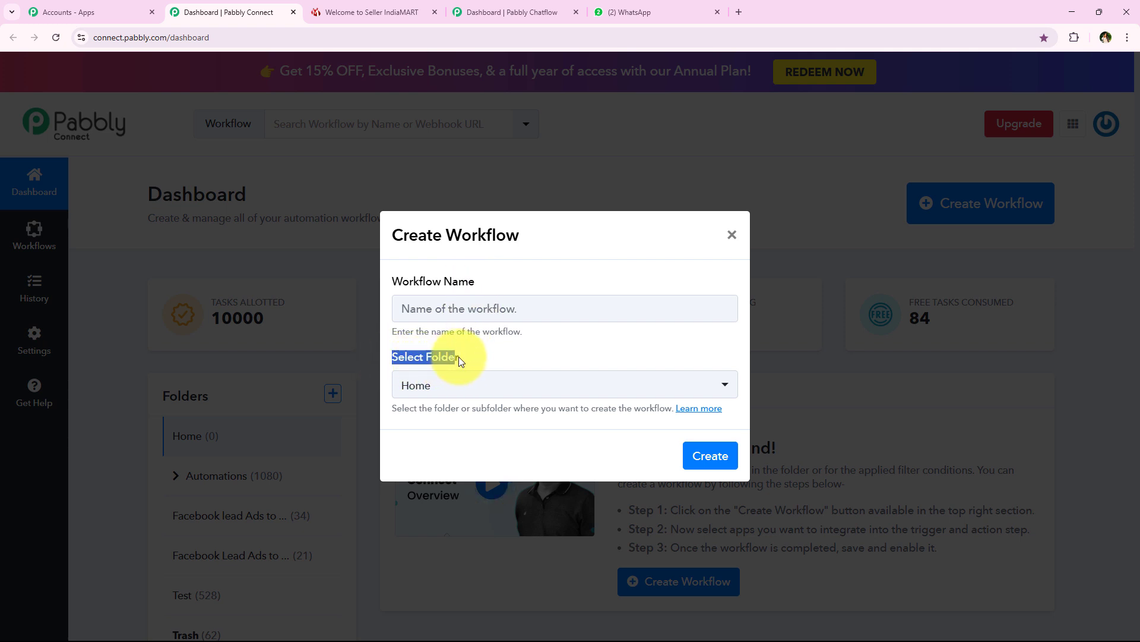
left_click(500, 359)
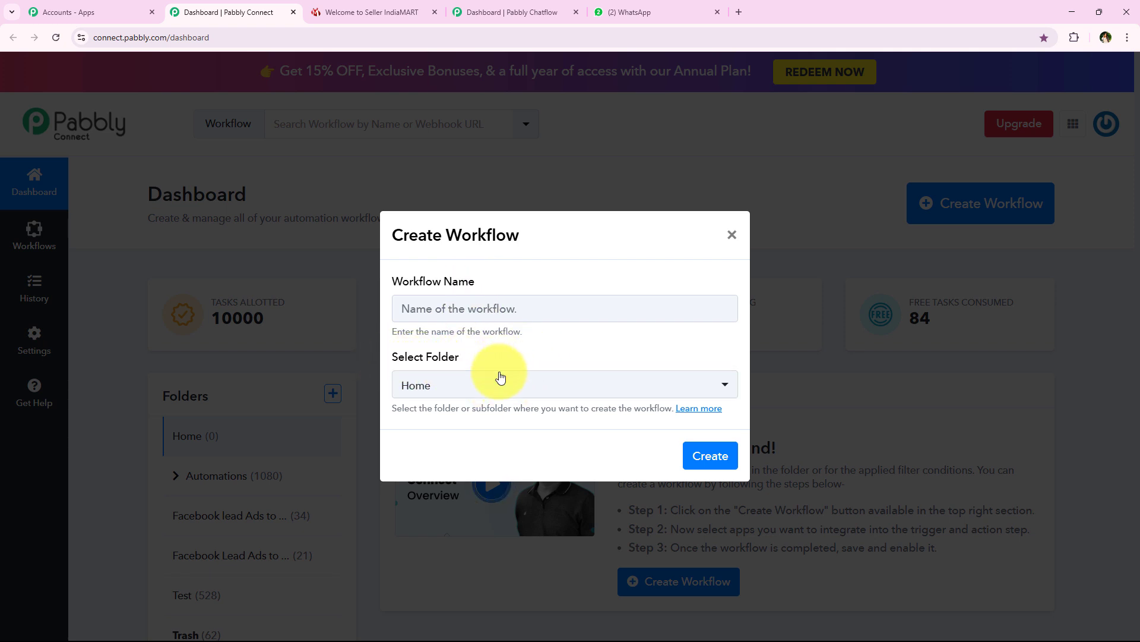
left_click(473, 382)
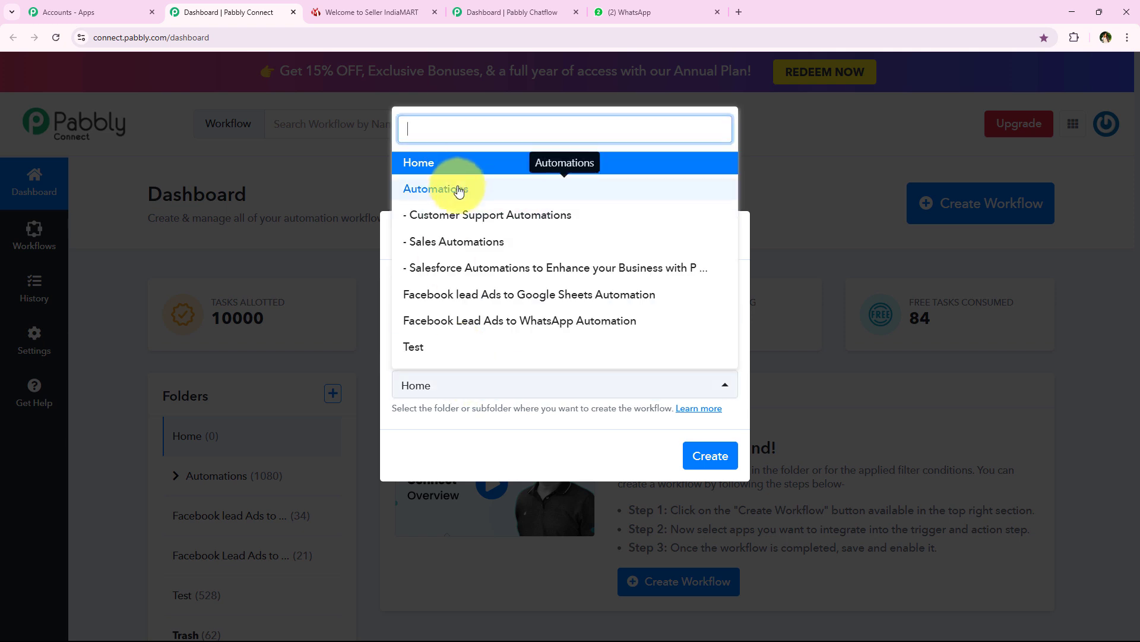
left_click(437, 185)
Step: Paste the name 'How to Send WhatsApp Message to IndiaMART Leads / Enquiries for Dog Training Service' and create it
left_click(546, 304)
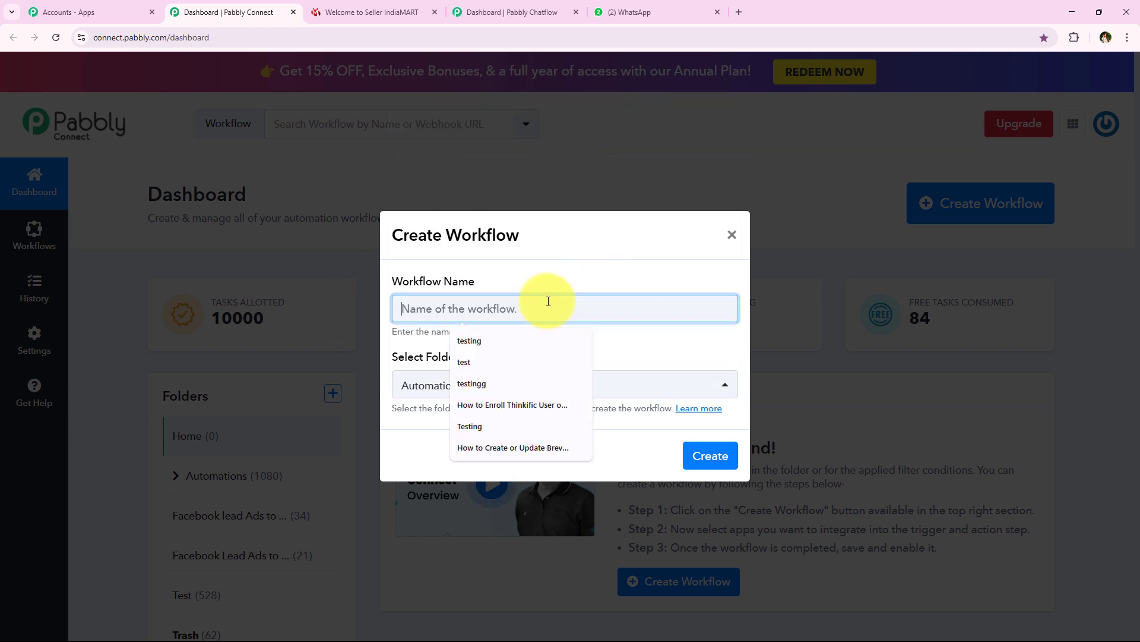
type("How to Send WhatsApp Message to IndiaMART Leads / Enquiries for Dog Training Service")
key("Home")
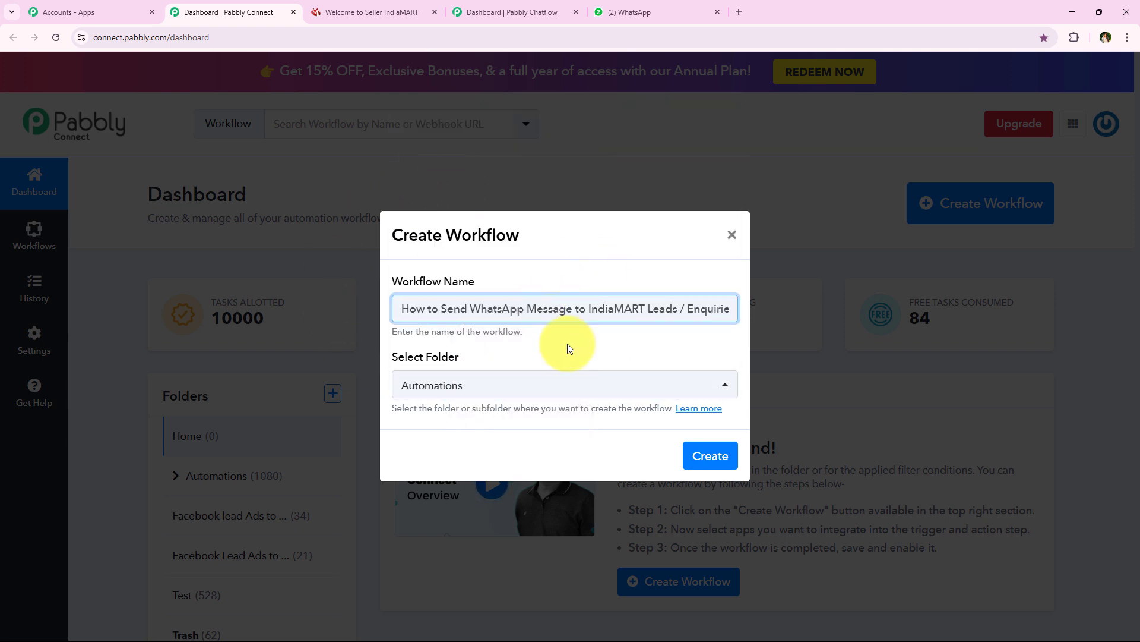
left_click_drag(404, 308, 736, 315)
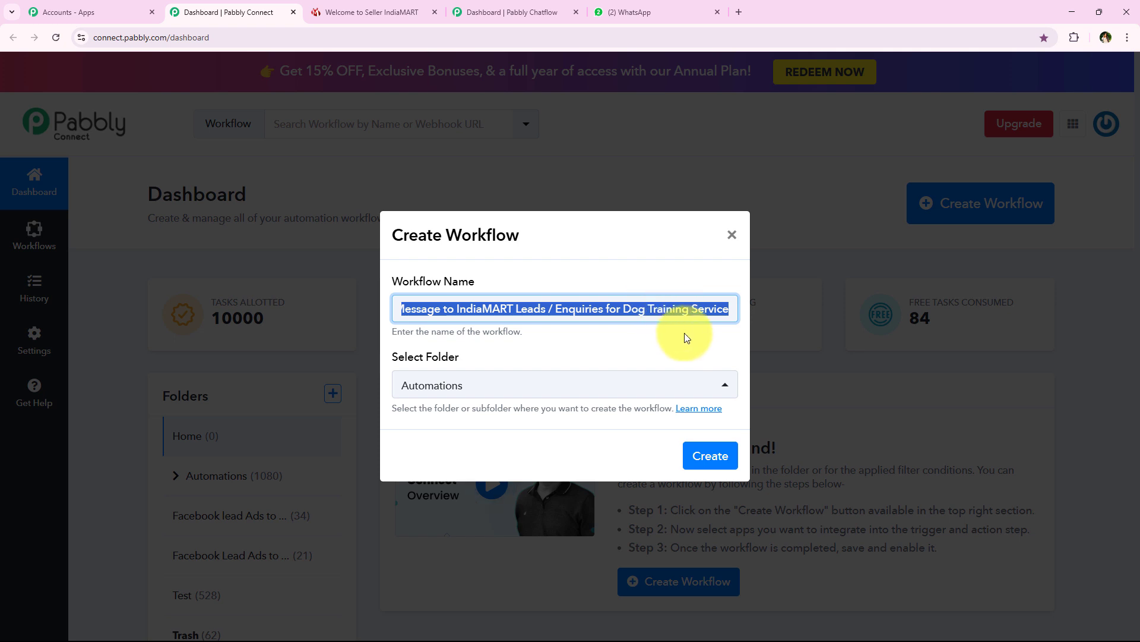
left_click(715, 456)
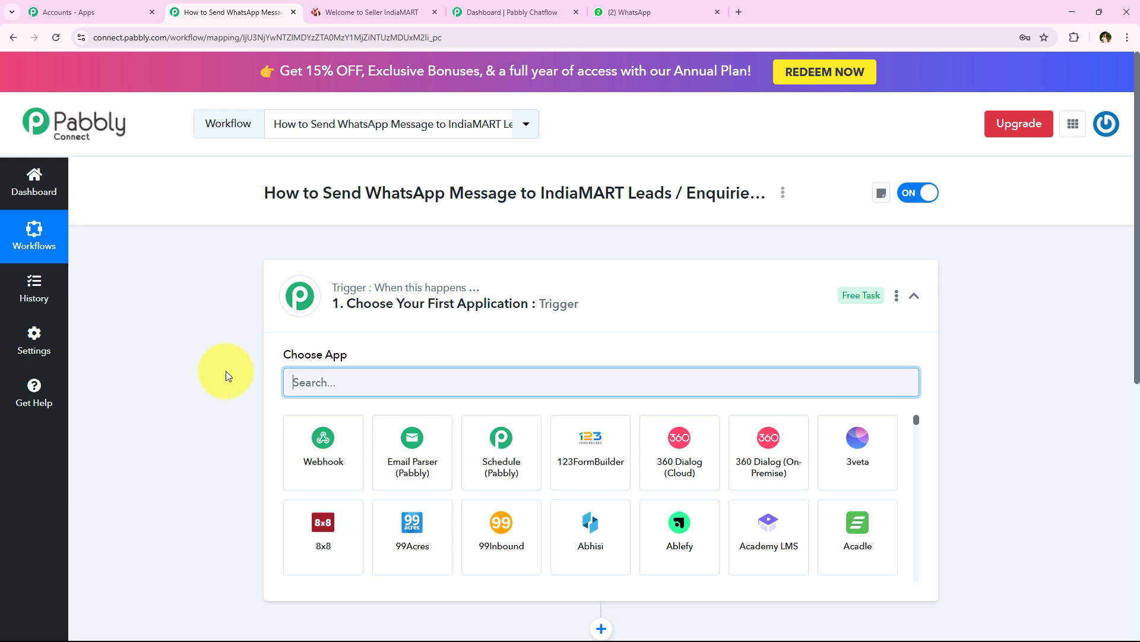
Step: Make IndiaMART, found by searching 'IndiaM', the trigger app with the New Leads event
left_click(376, 308)
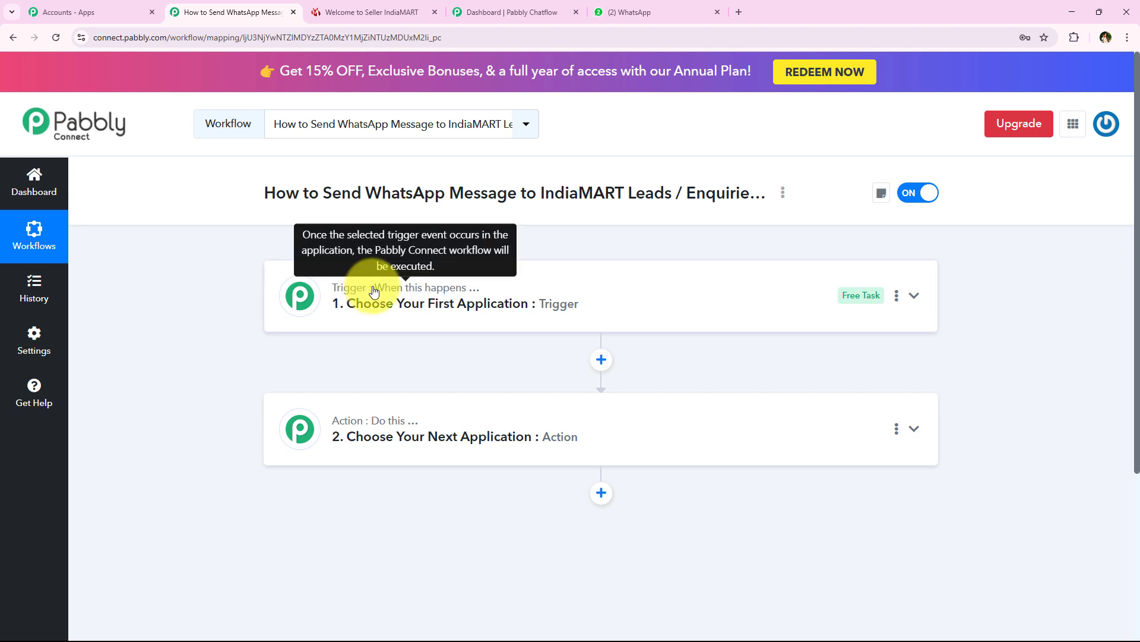
mouse_move(377, 436)
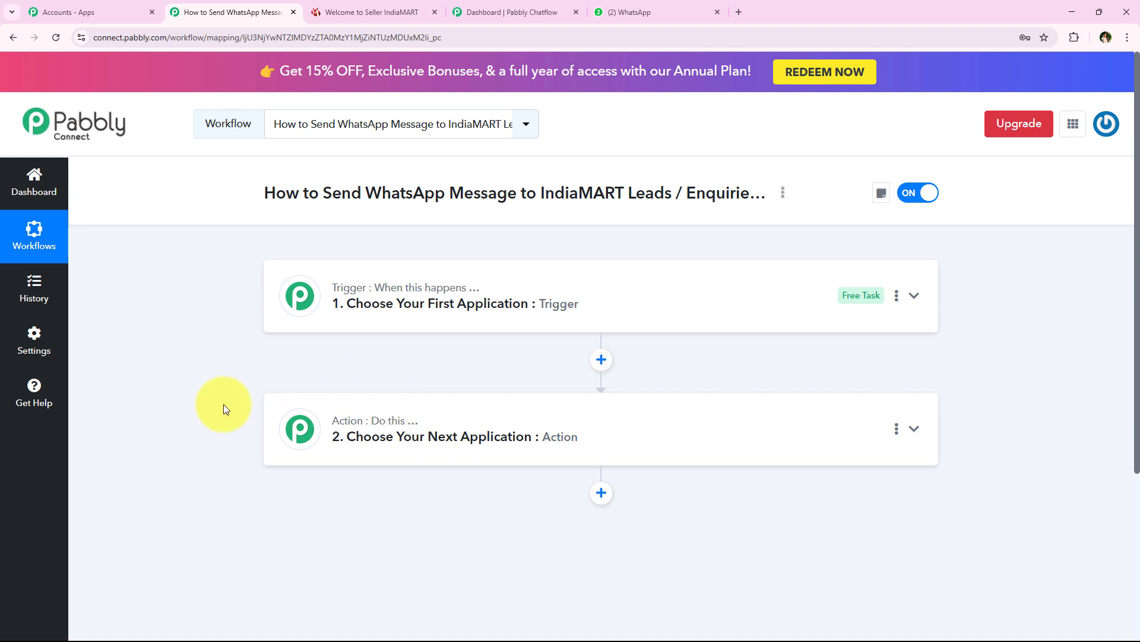
left_click(391, 320)
left_click(451, 372)
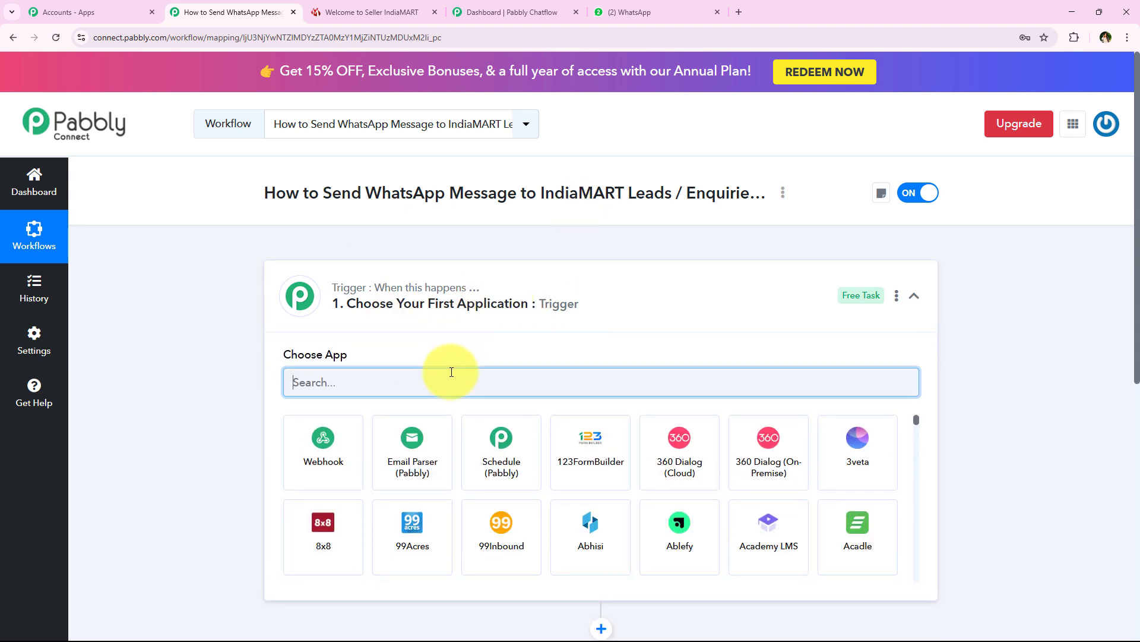
type("Indi")
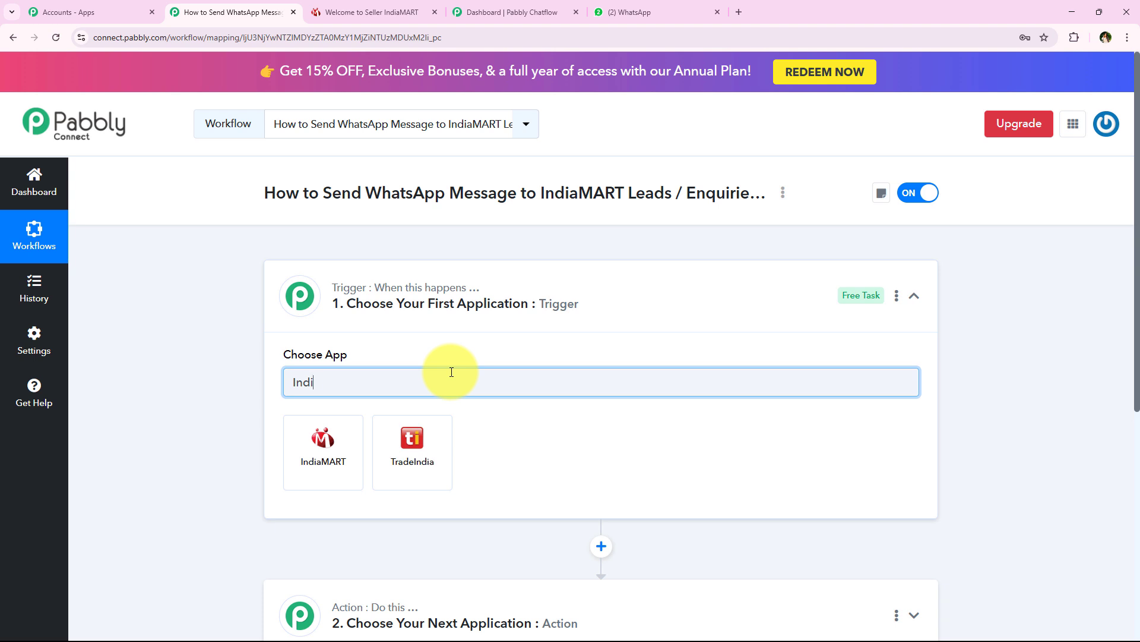
type("aMART")
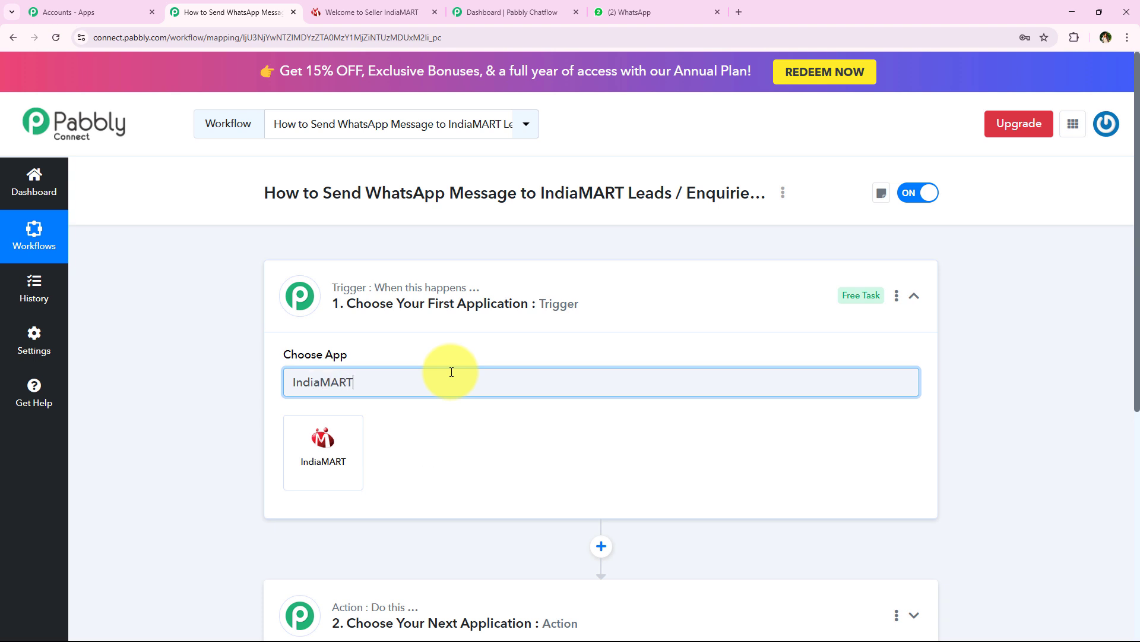
left_click(338, 479)
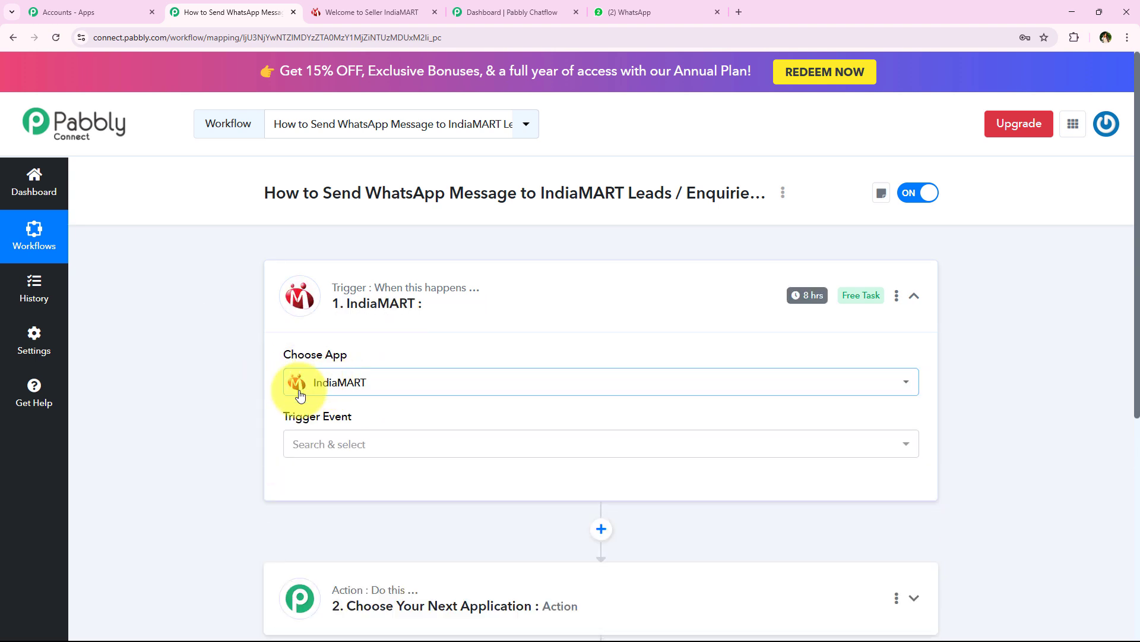
left_click(369, 447)
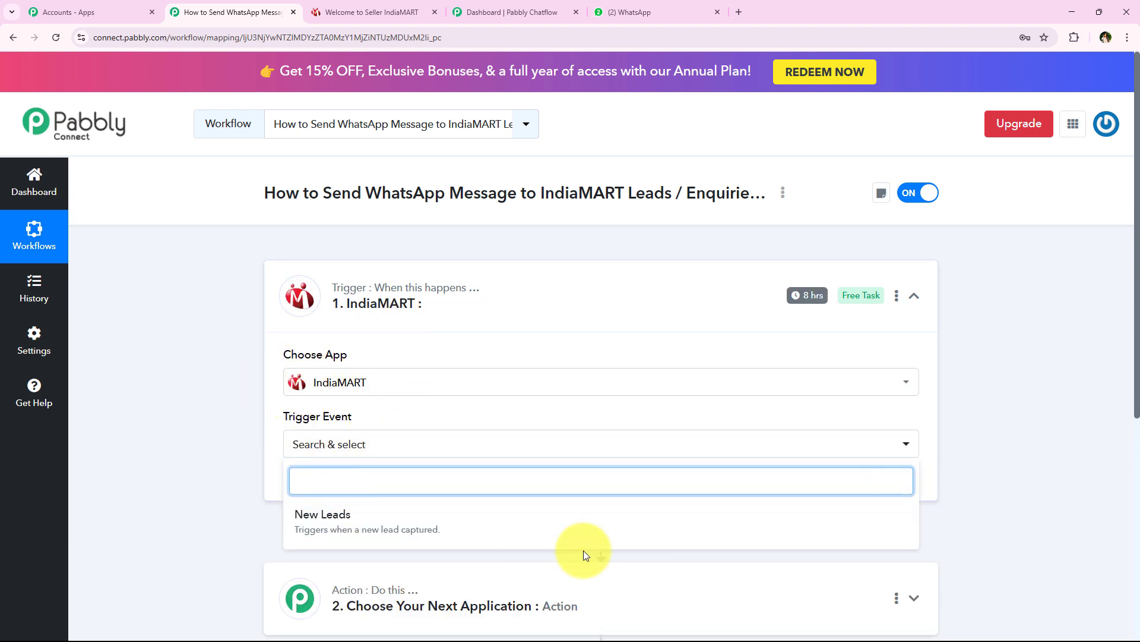
left_click(573, 526)
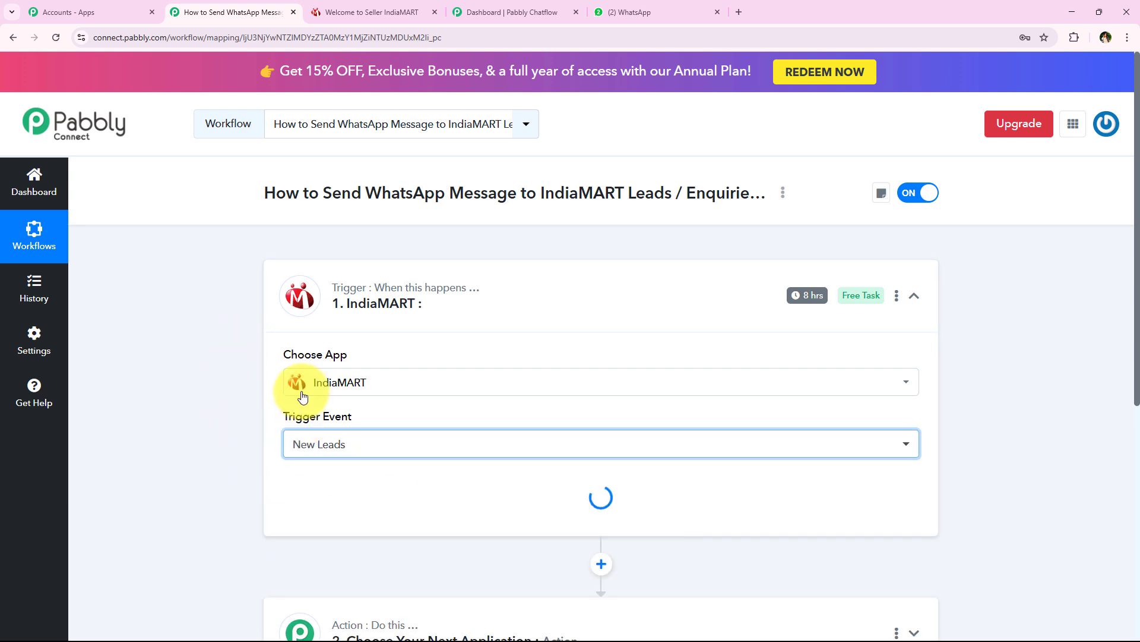
middle_click(268, 355)
Step: Copy the IndiaMART trigger's webhook URL and review the Lead Manager setup steps
scroll(268, 355, "down", 3)
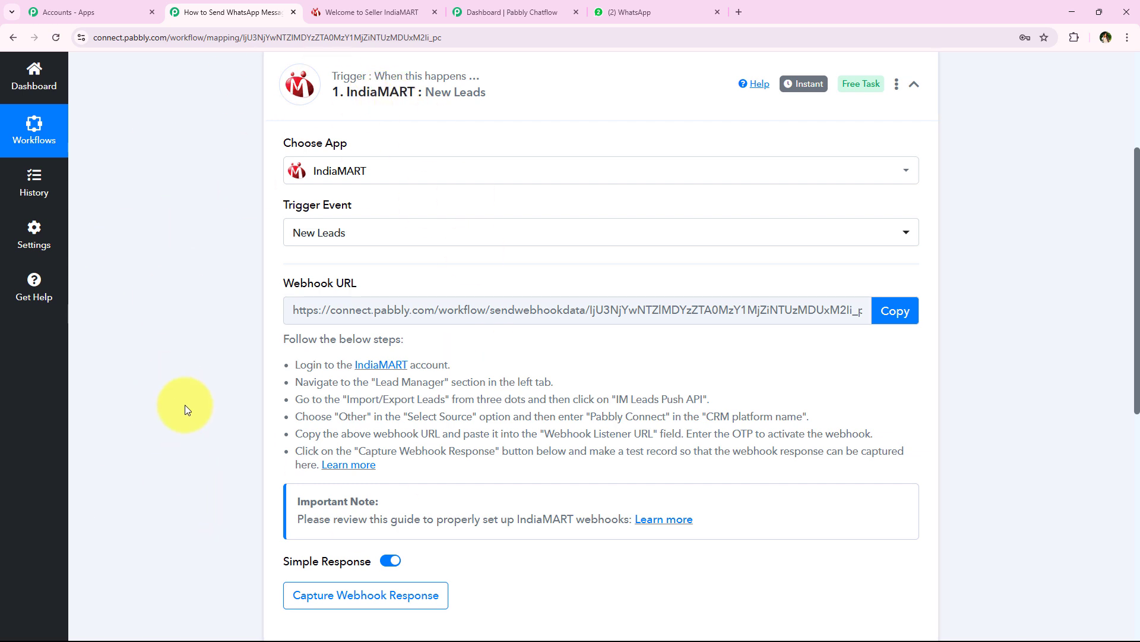
left_click(894, 311)
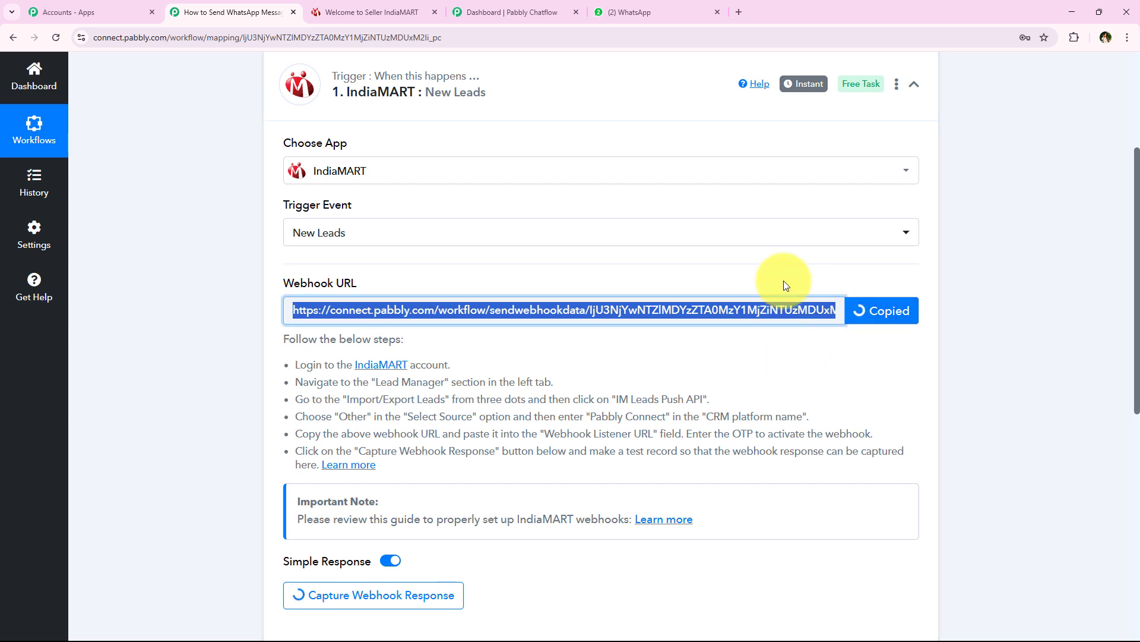
left_click_drag(298, 365, 512, 370)
left_click(442, 403)
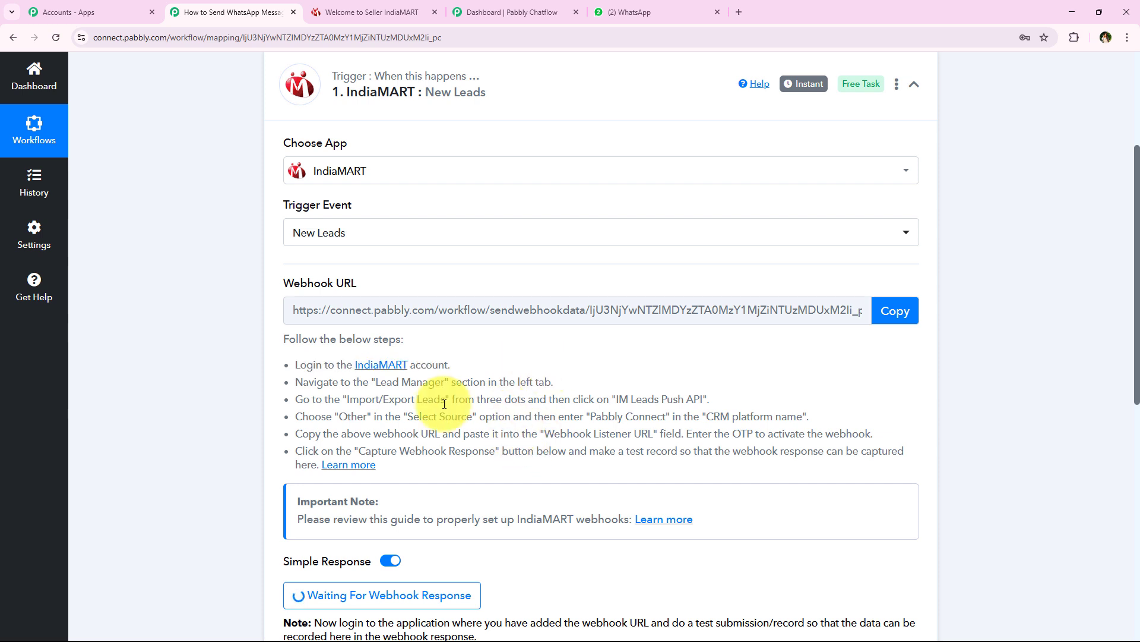
left_click_drag(377, 383, 449, 383)
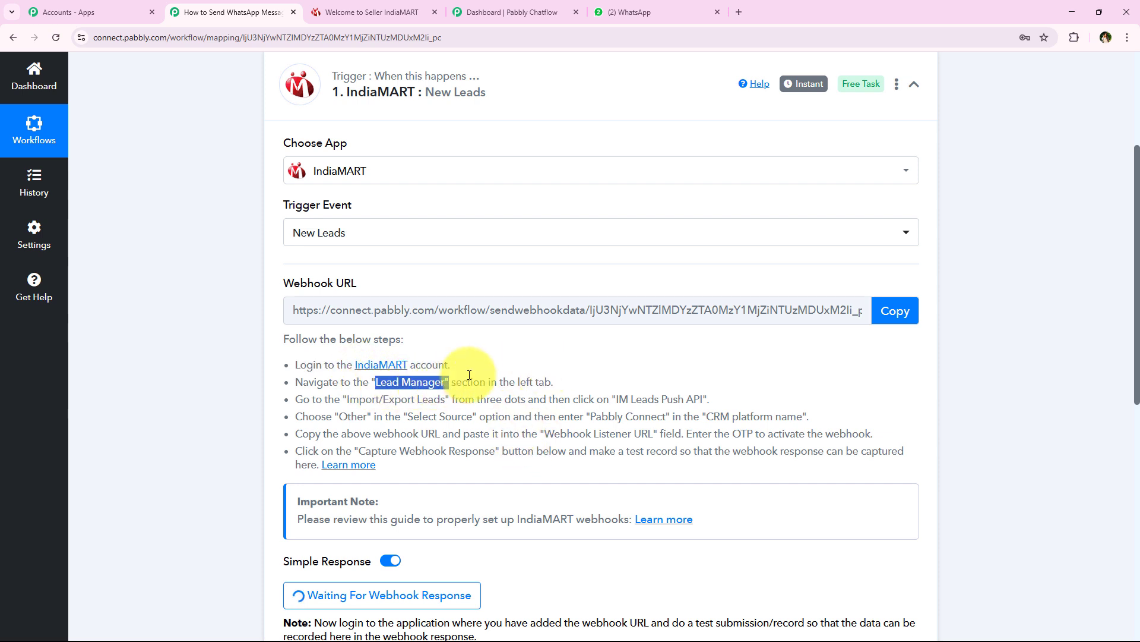
left_click_drag(296, 399, 752, 402)
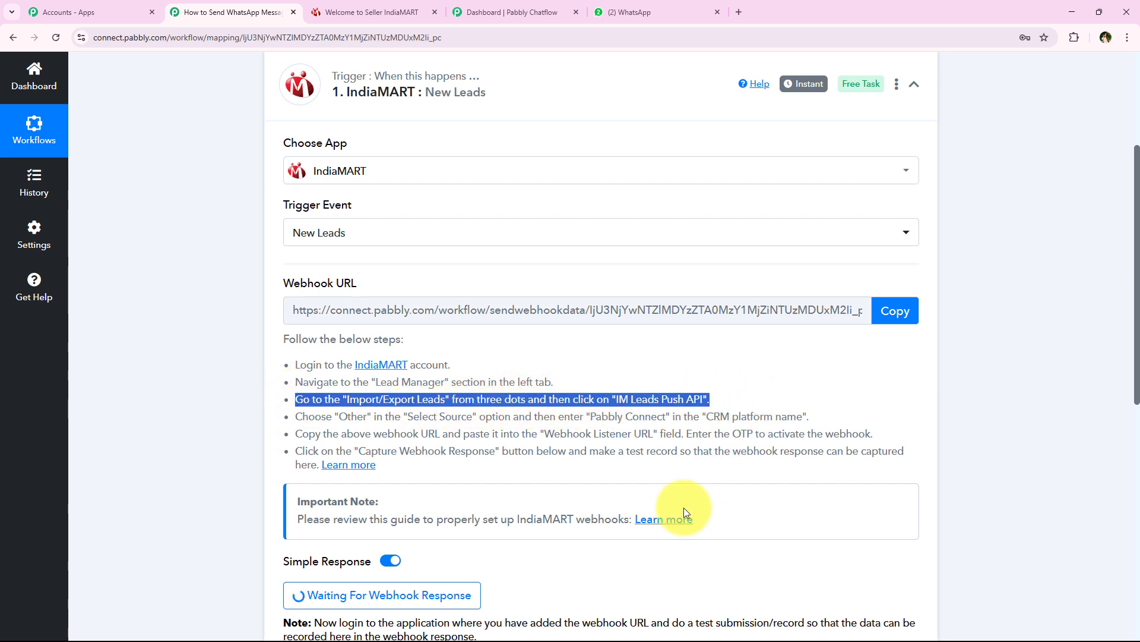
left_click(637, 476)
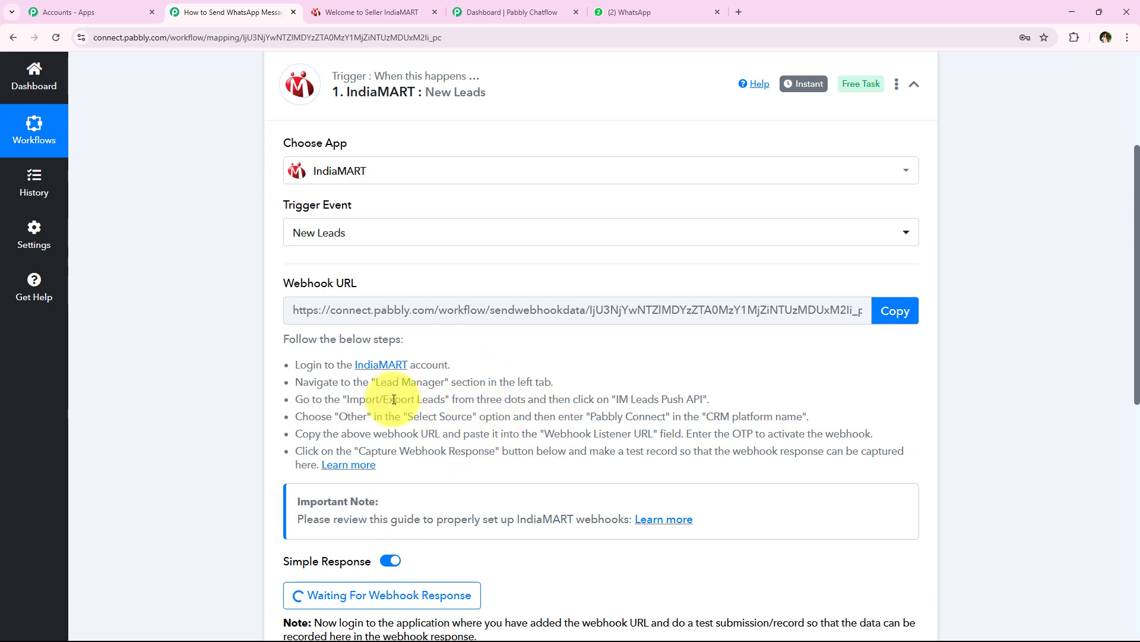
Step: Open the Push API settings from IndiaMART Seller's Lead Manager
left_click(382, 4)
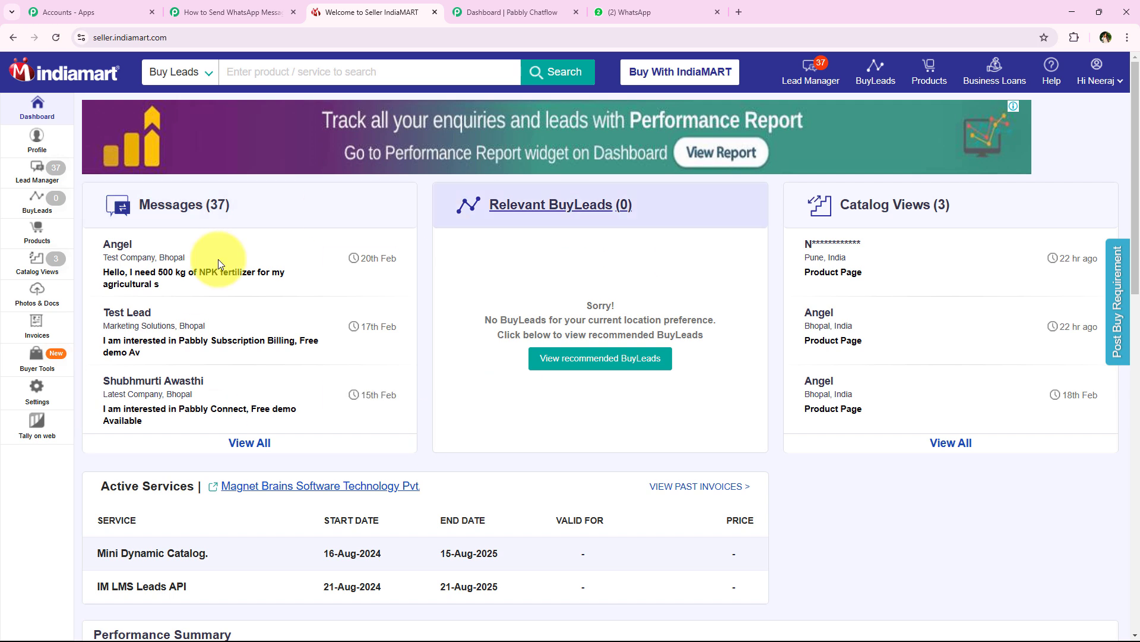
left_click(11, 176)
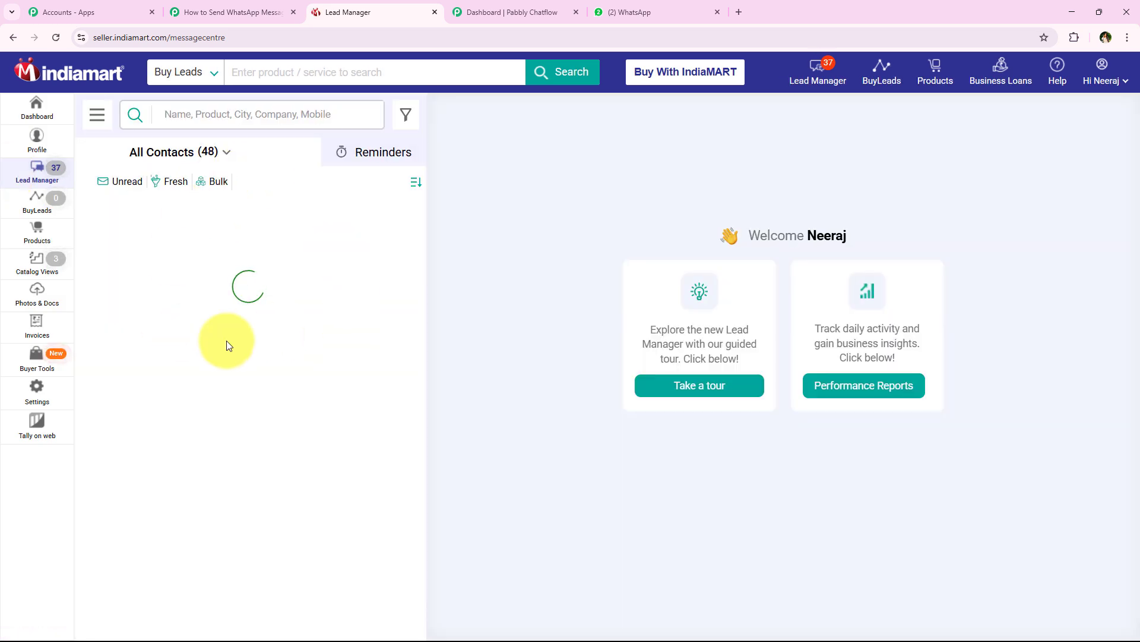
left_click(94, 118)
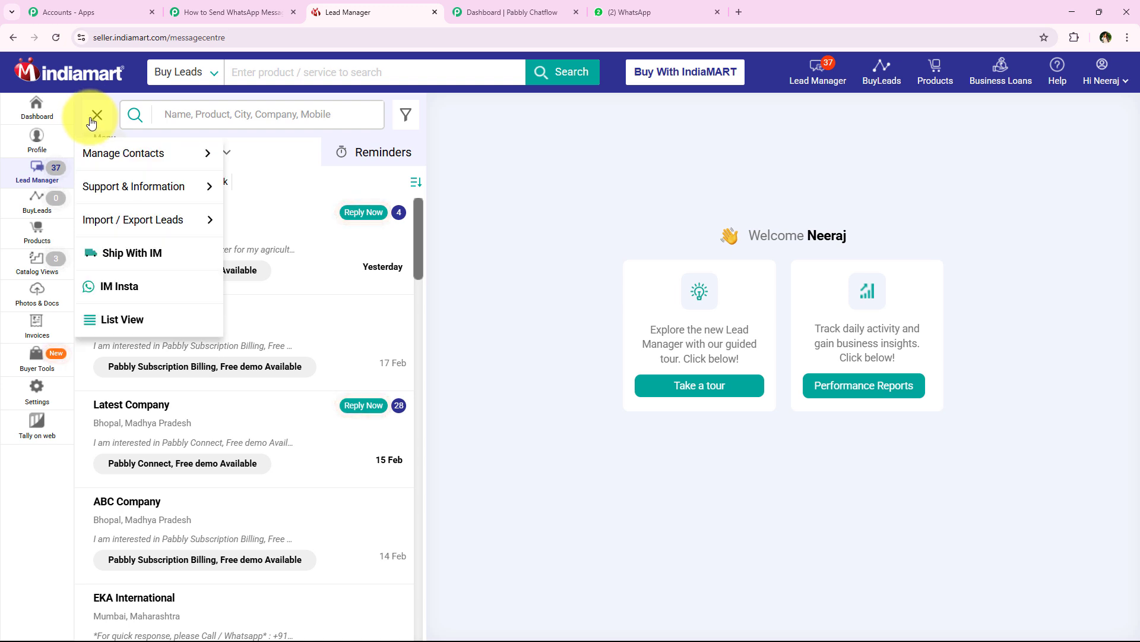
mouse_move(95, 223)
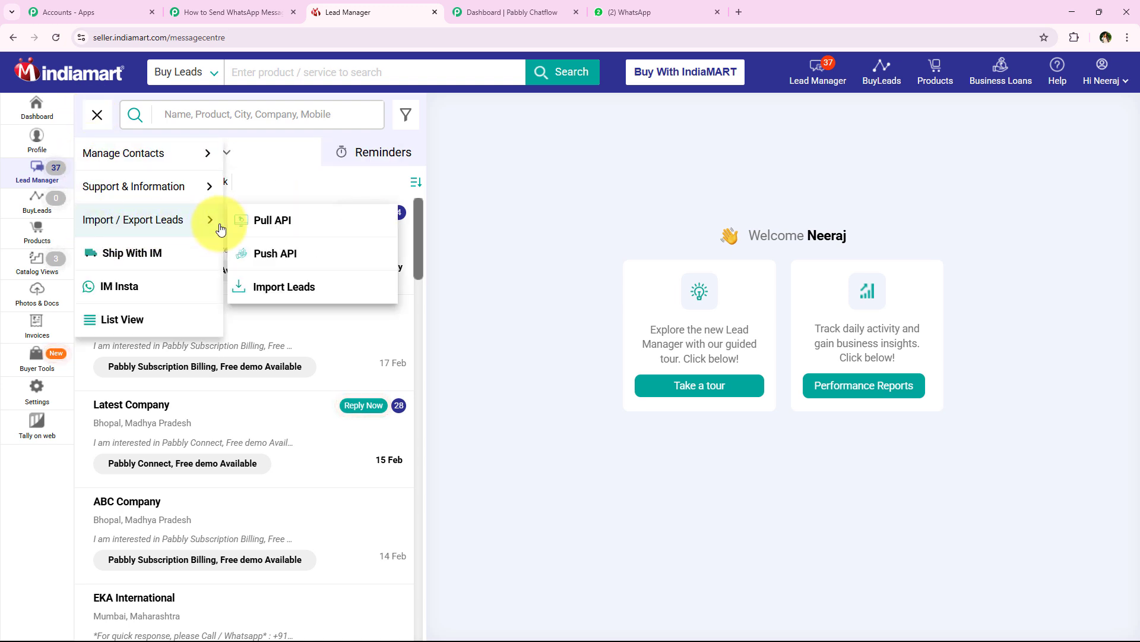
left_click(256, 254)
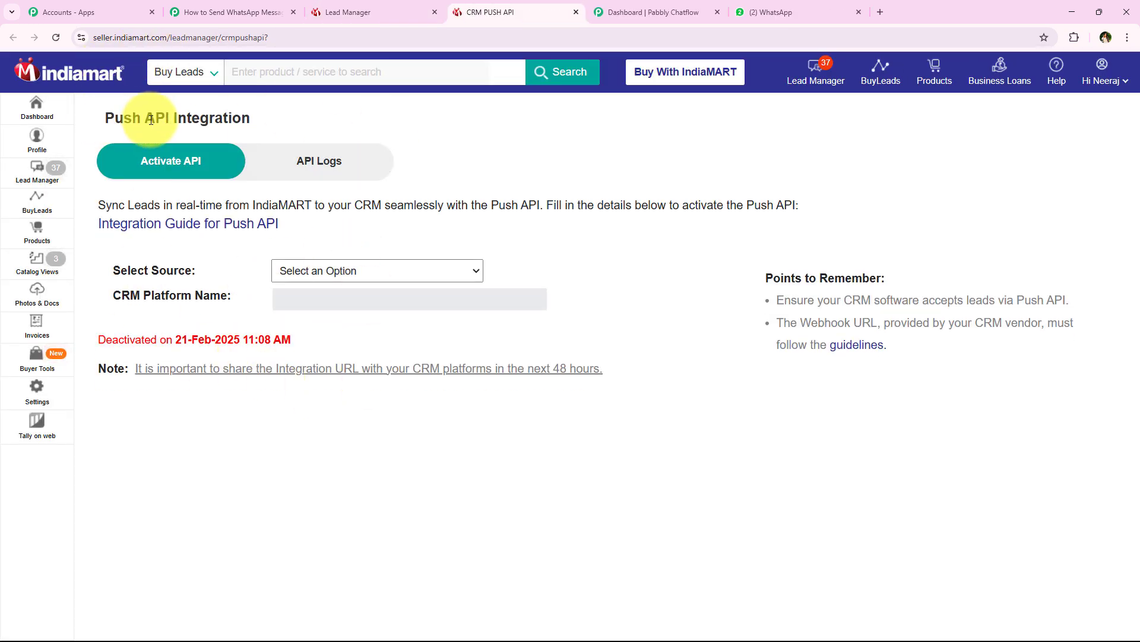
triple_click(151, 120)
left_click(352, 121)
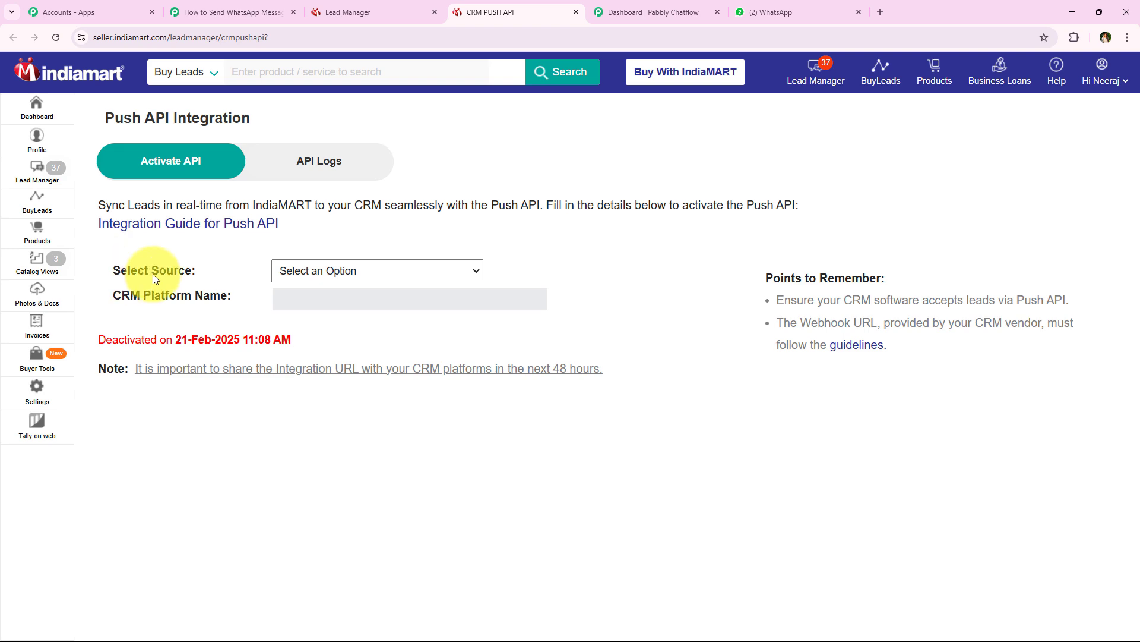
left_click_drag(113, 271, 198, 275)
left_click_drag(112, 296, 236, 299)
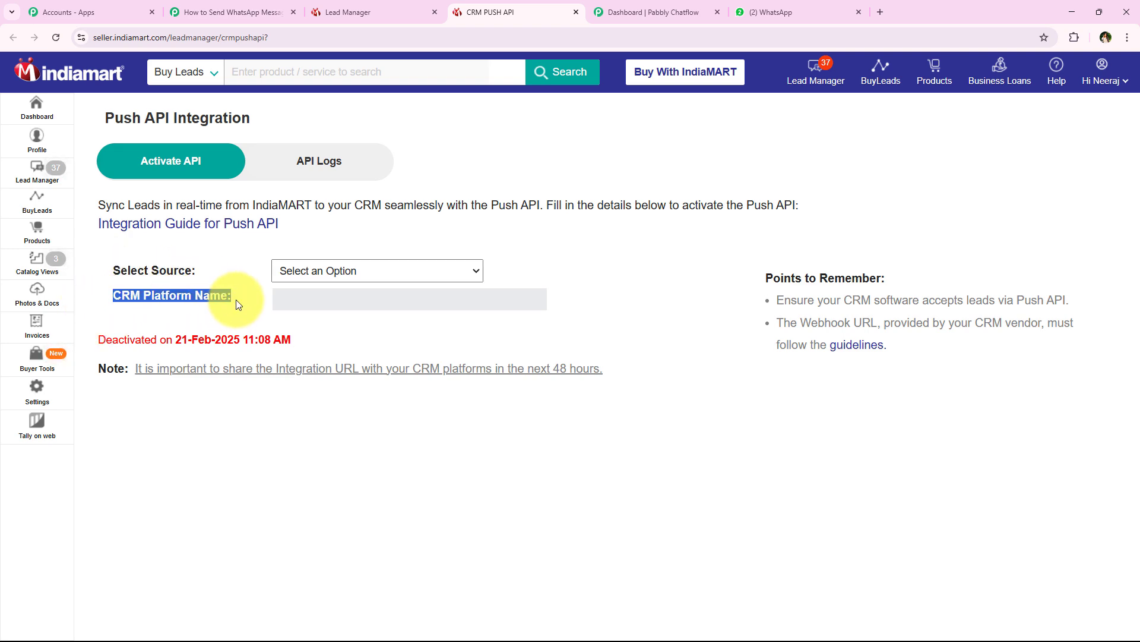
left_click(242, 265)
Step: Check Pabbly's instruction and choose Other as the Push API lead source
left_click(232, 11)
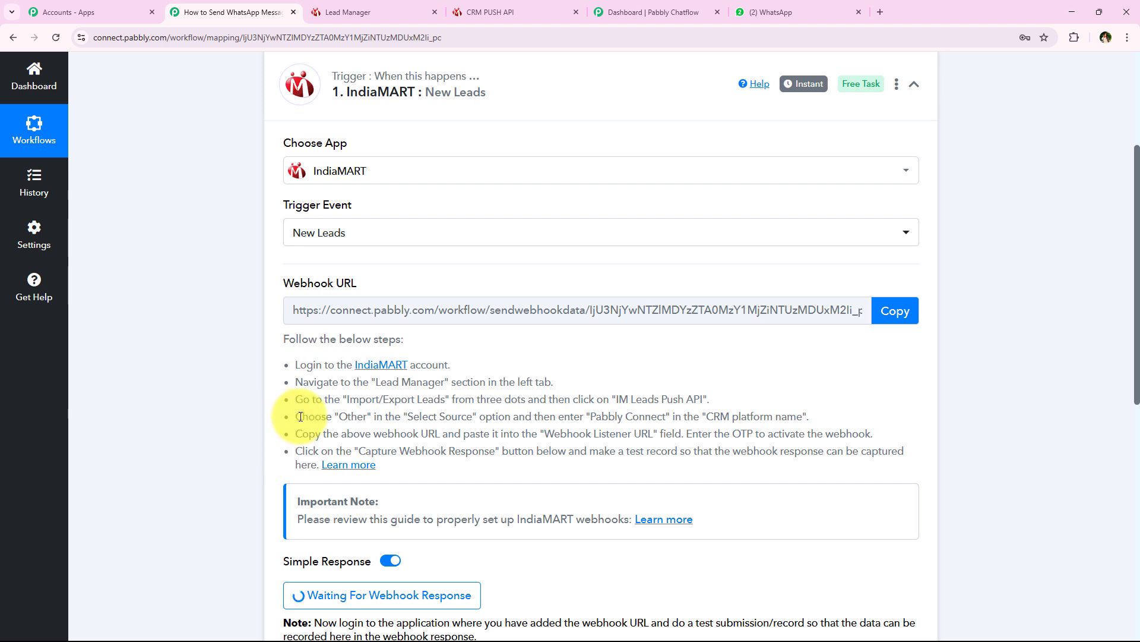
left_click_drag(276, 416, 803, 417)
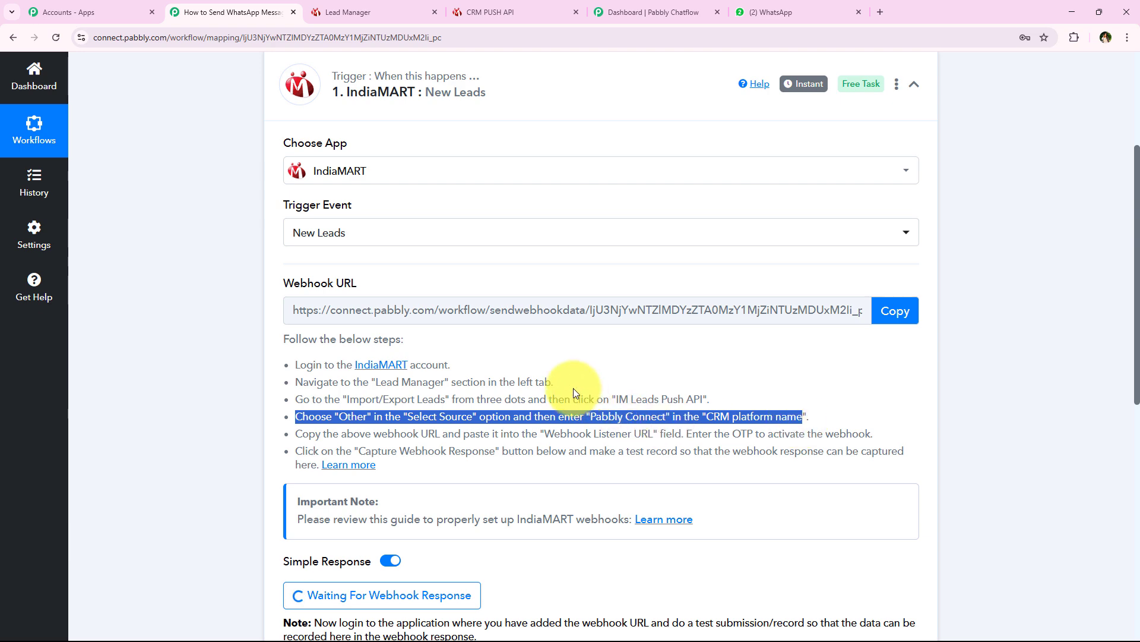
left_click(190, 266)
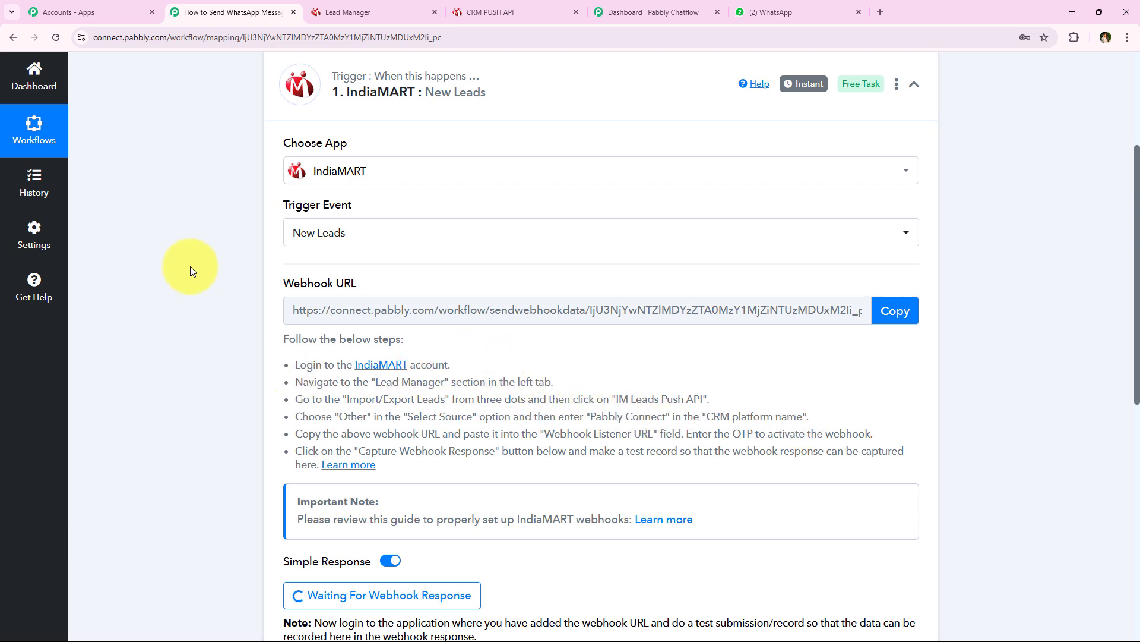
left_click(490, 12)
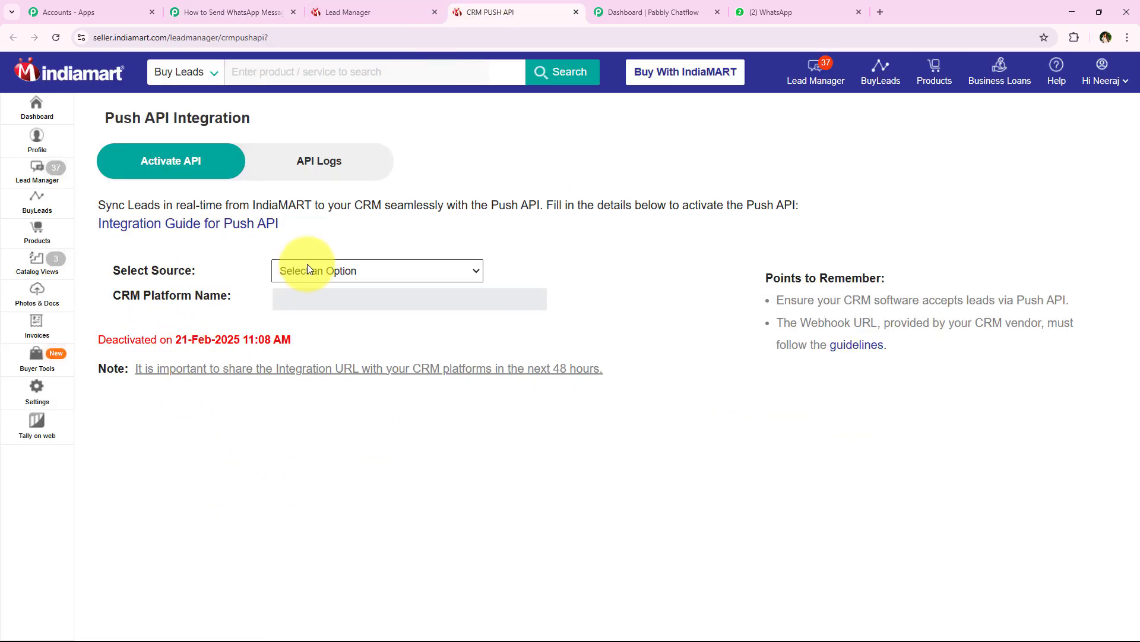
left_click(339, 268)
left_click(420, 396)
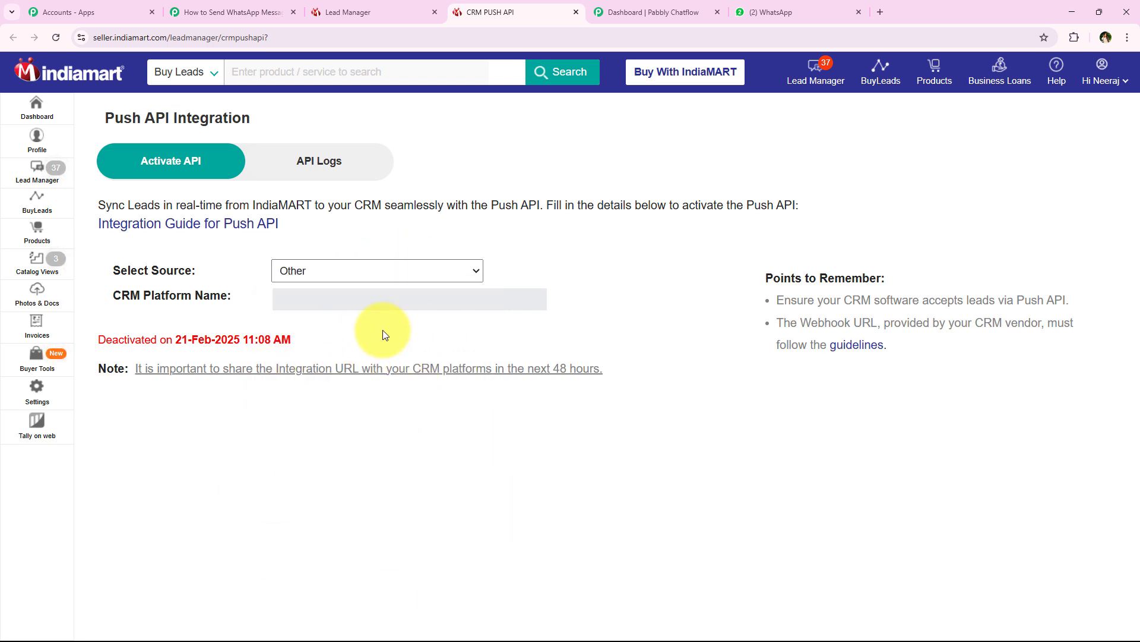
Step: Enter Pabbly Connect as CRM Platform Name and paste the Pabbly webhook URL as listener URL
left_click(313, 272)
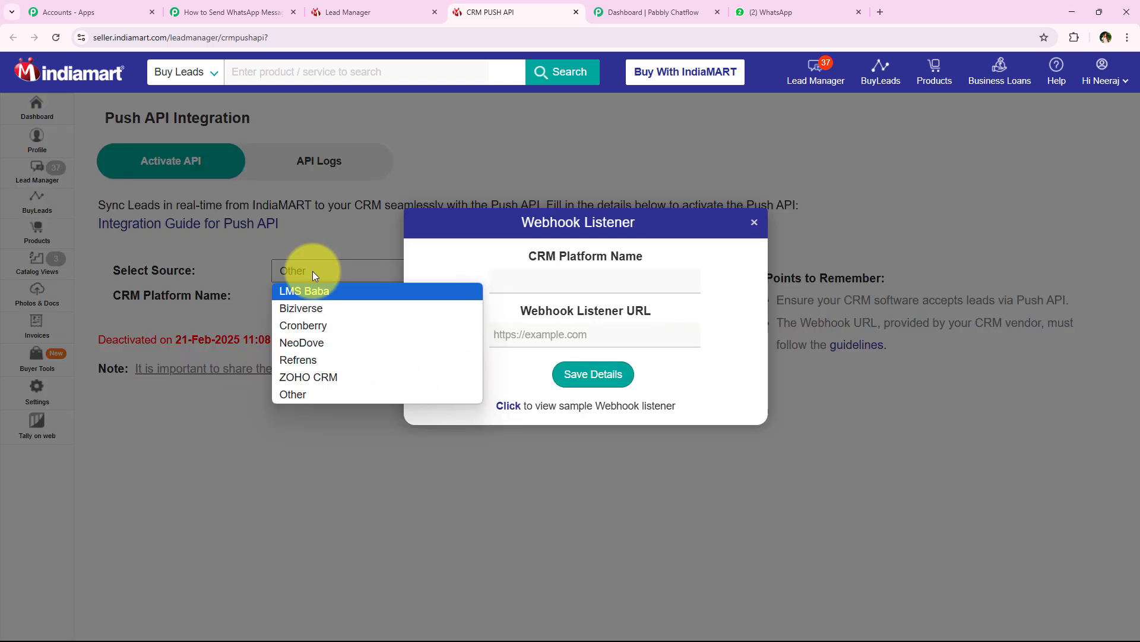
left_click(588, 278)
left_click(597, 310)
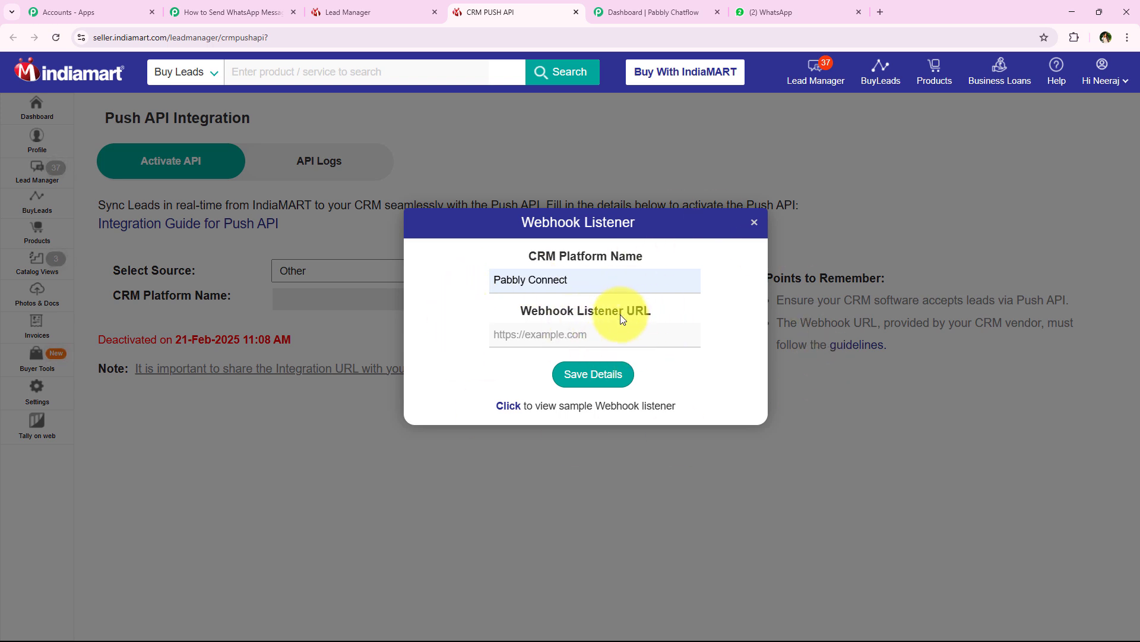
left_click(618, 335)
right_click(618, 335)
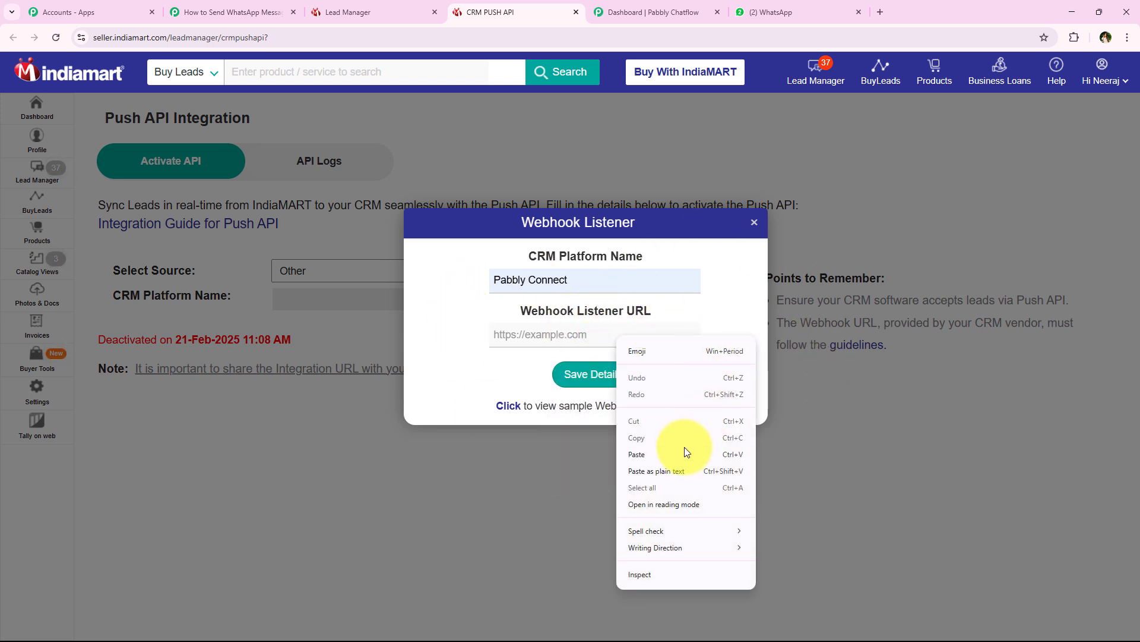
left_click(684, 454)
left_click(441, 386)
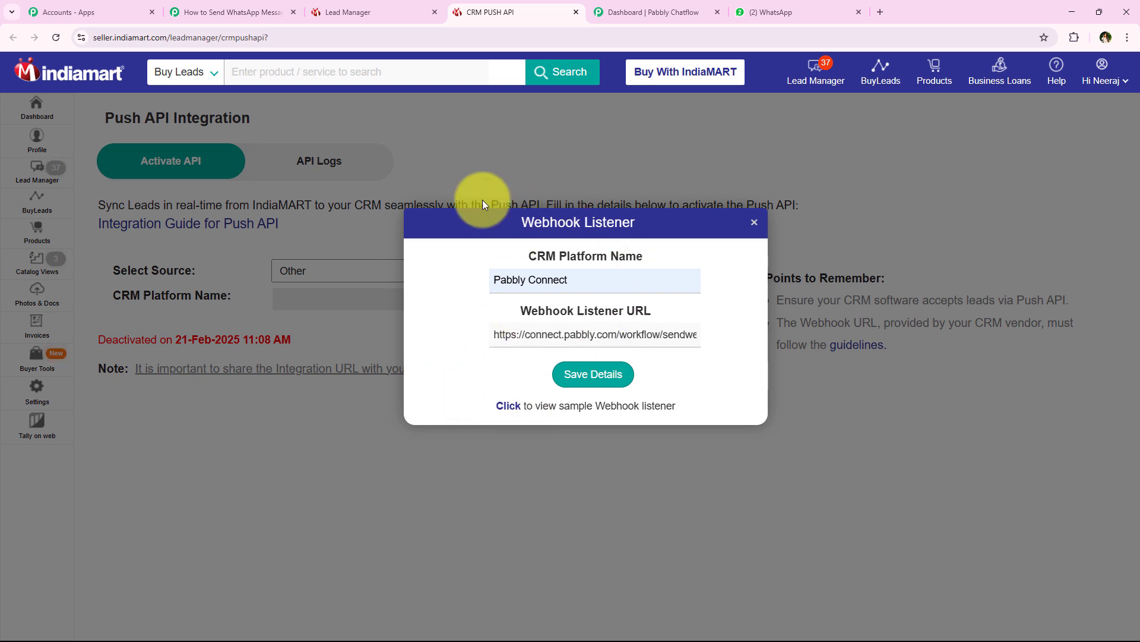
Step: Save the webhook listener details and activate the integration by entering the one-time password
left_click(593, 374)
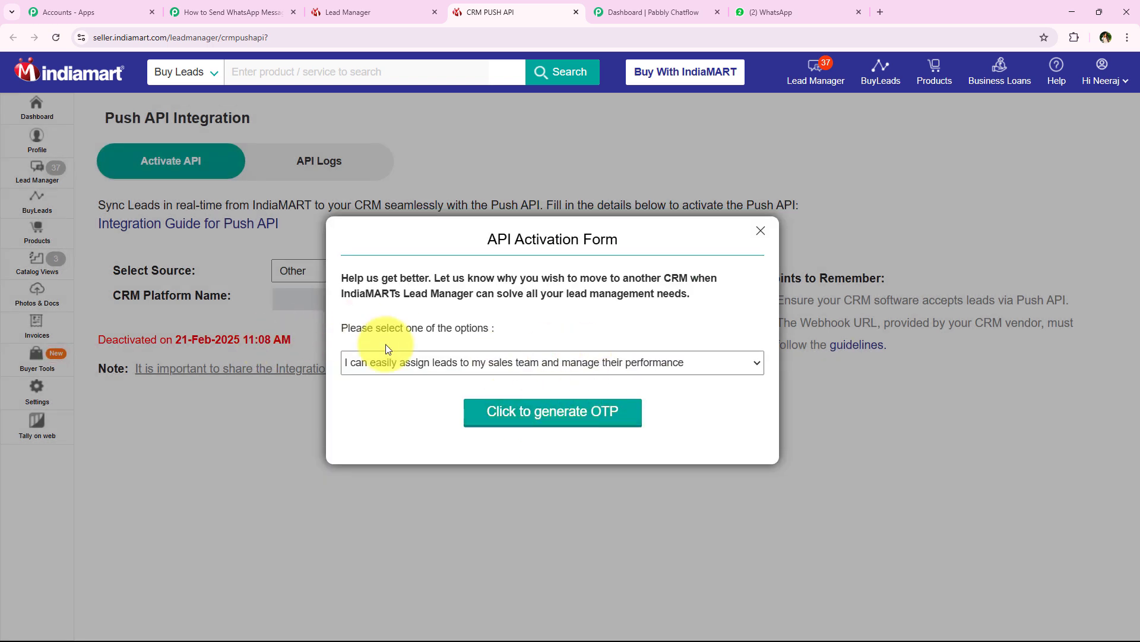
left_click_drag(331, 348, 495, 330)
left_click(512, 331)
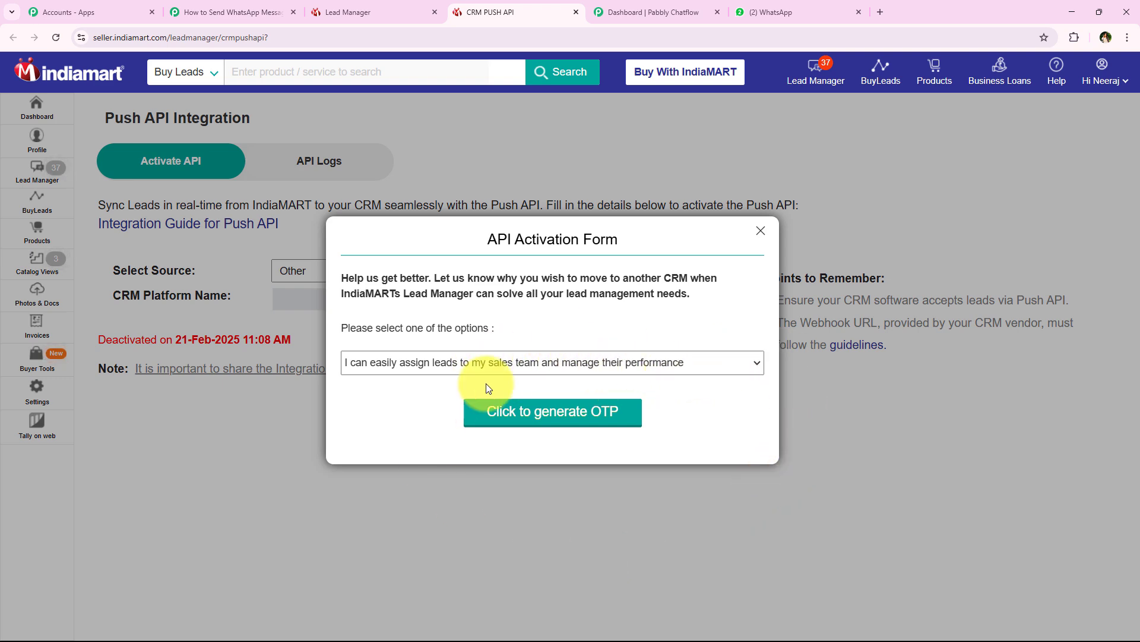
left_click(513, 413)
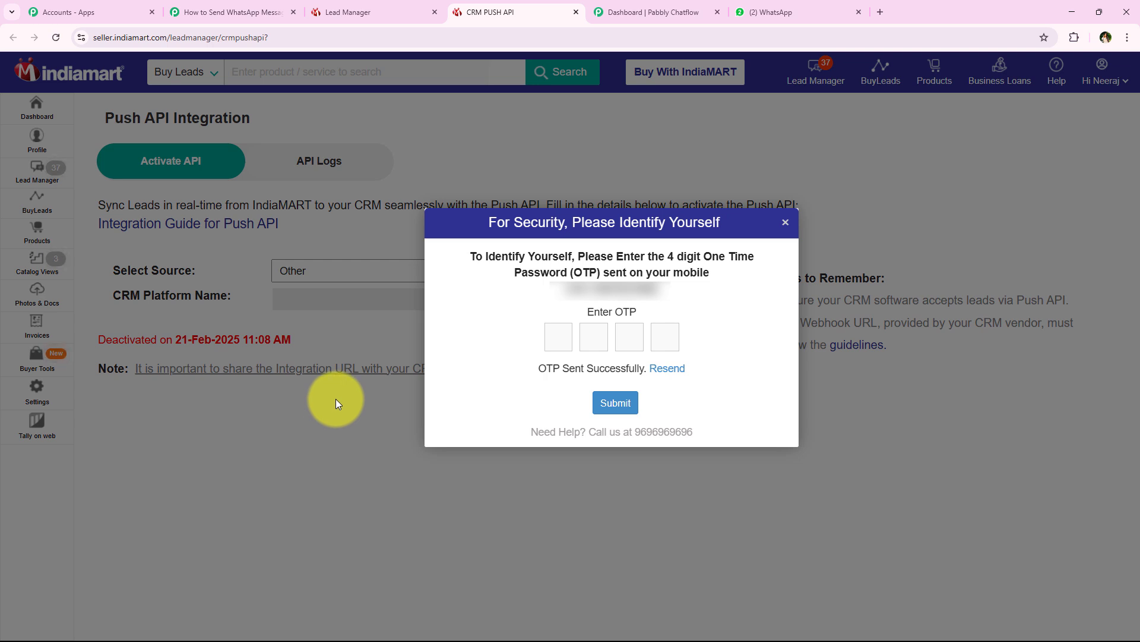
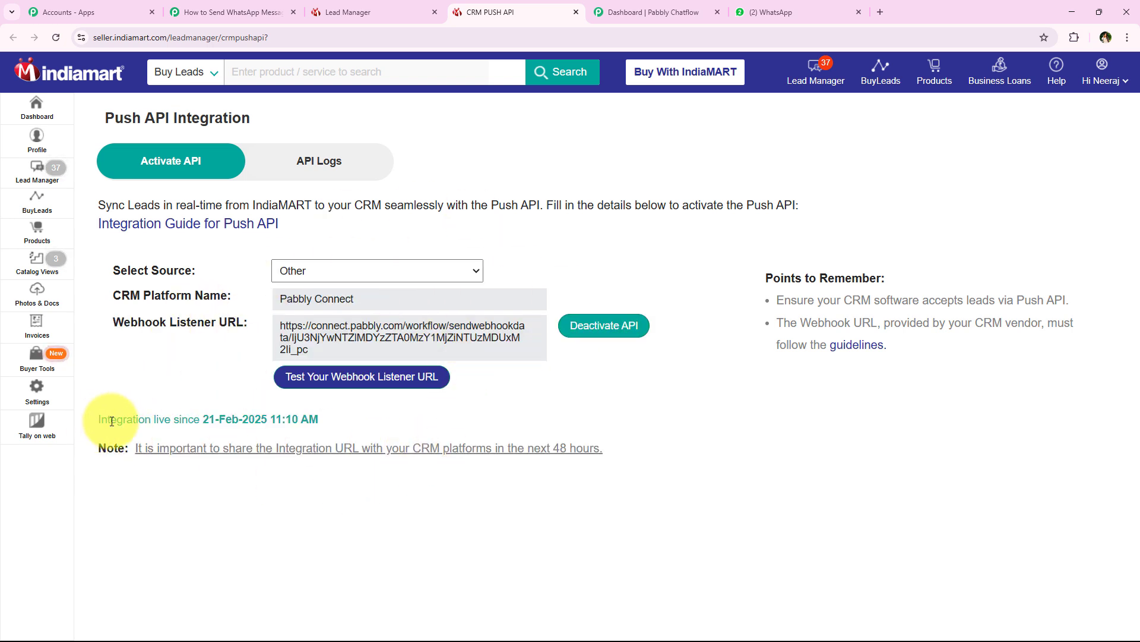
left_click_drag(112, 421, 172, 421)
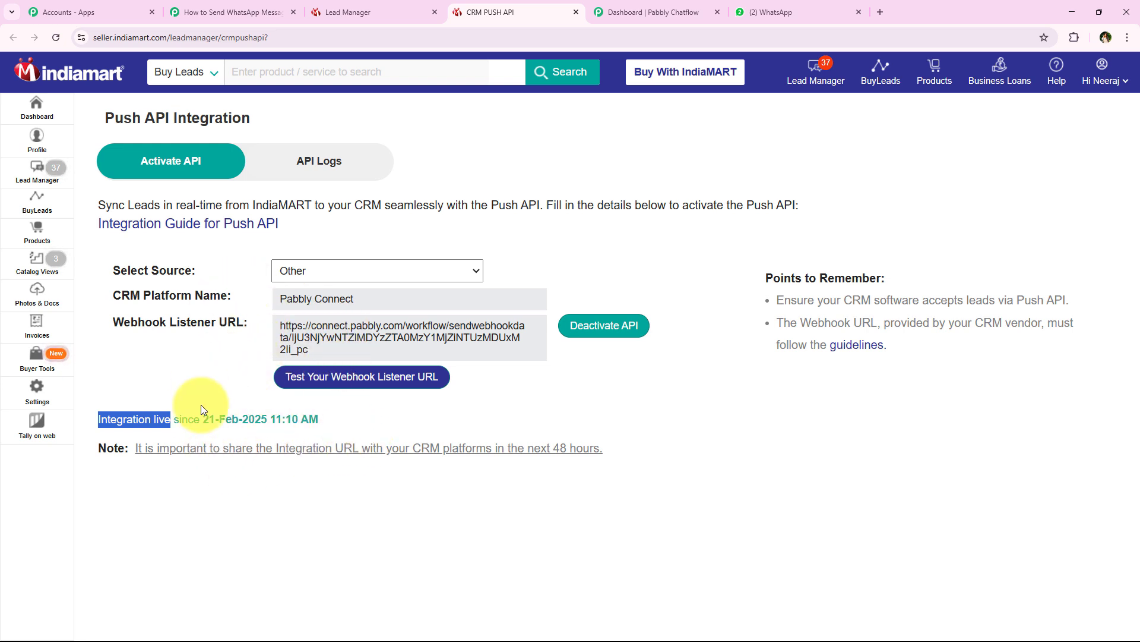
Step: Read the Pabbly trigger's note about making a test submission, then return to IndiaMART's Push API page
left_click(228, 6)
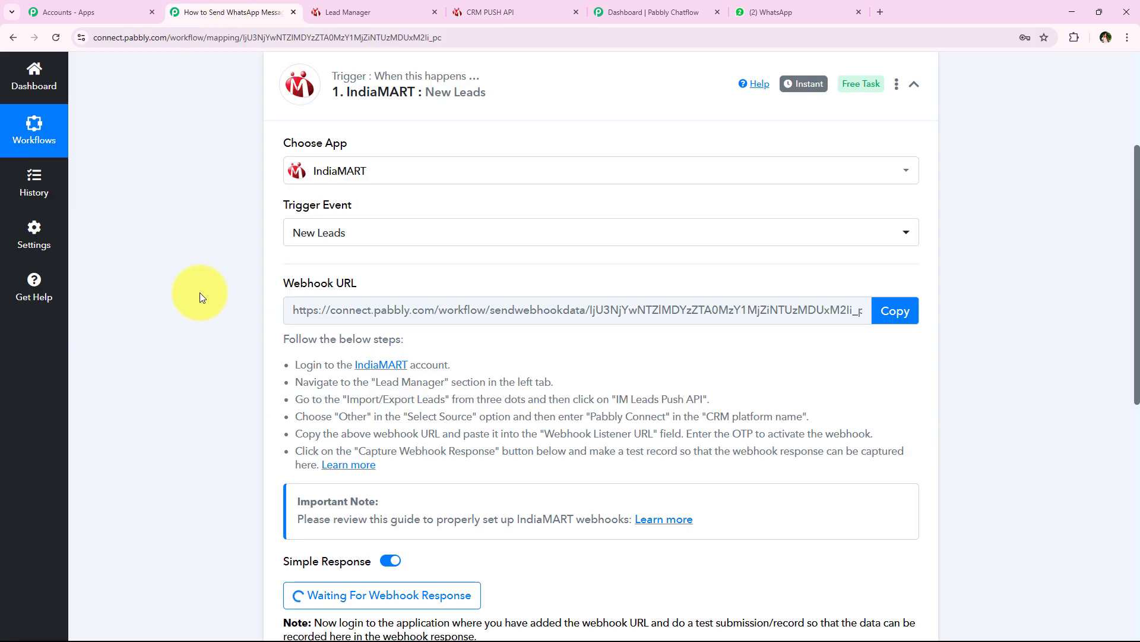
scroll(222, 290, "down", 1)
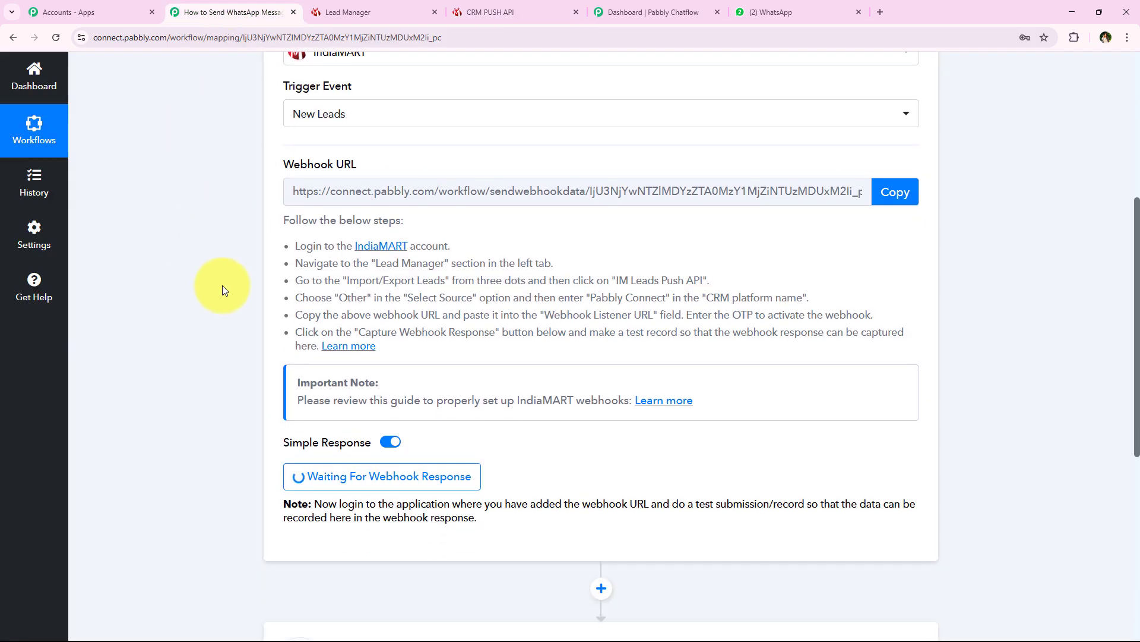
scroll(223, 291, "down", 1)
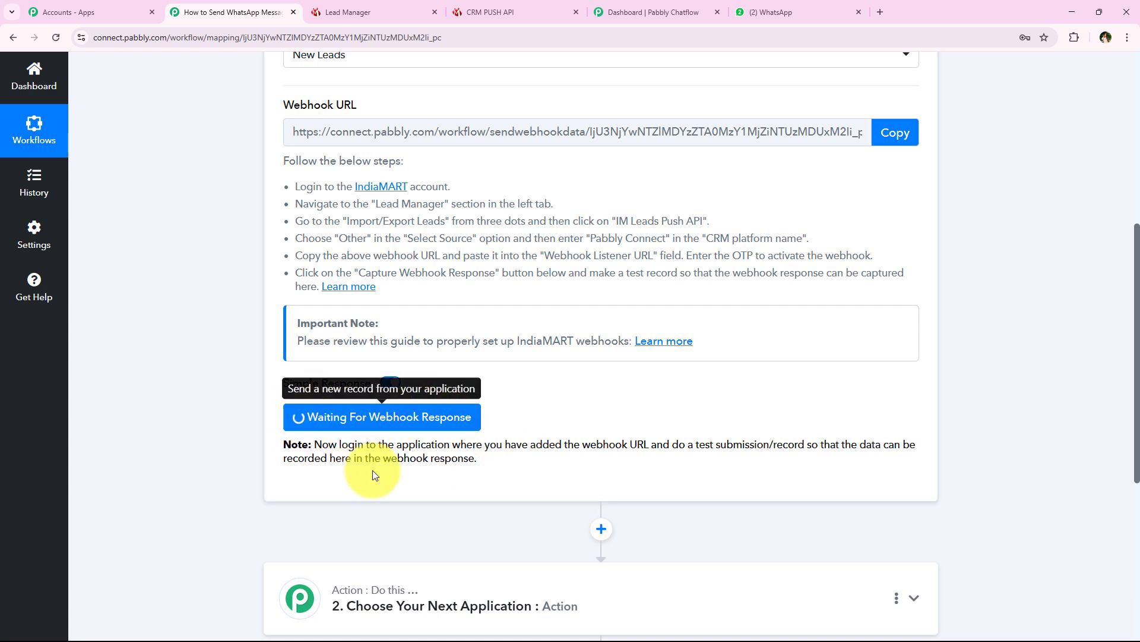
left_click_drag(670, 445, 749, 446)
left_click_drag(824, 447, 805, 445)
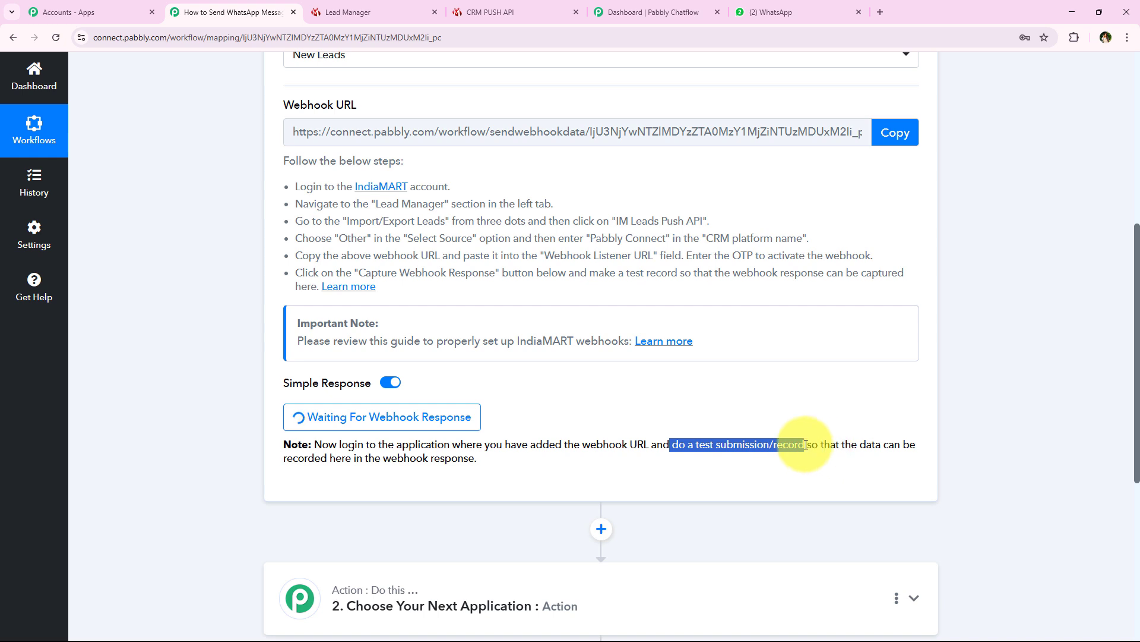
left_click(216, 427)
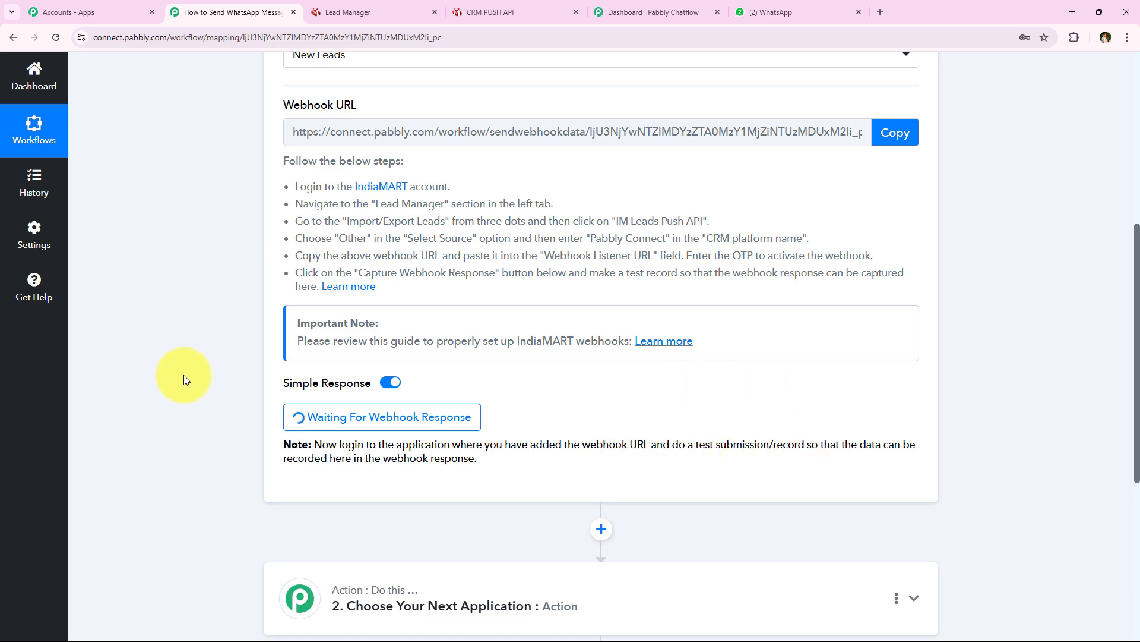
left_click(496, 7)
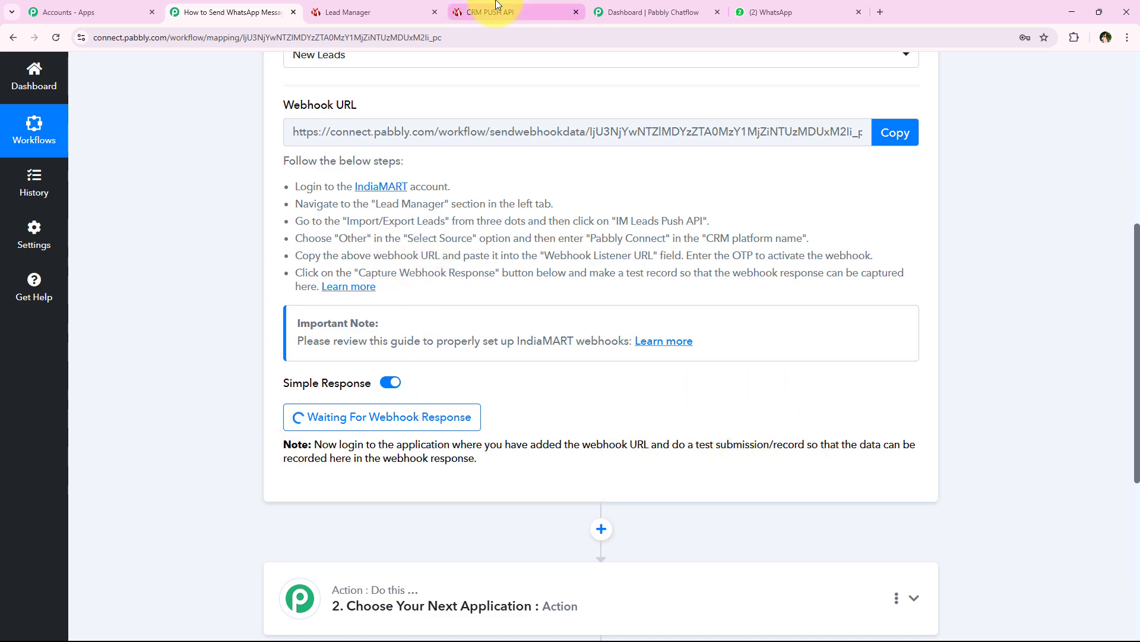
Step: Send a test lead from IndiaMART's webhook listener tester and view the captured response in Pabbly
left_click(169, 348)
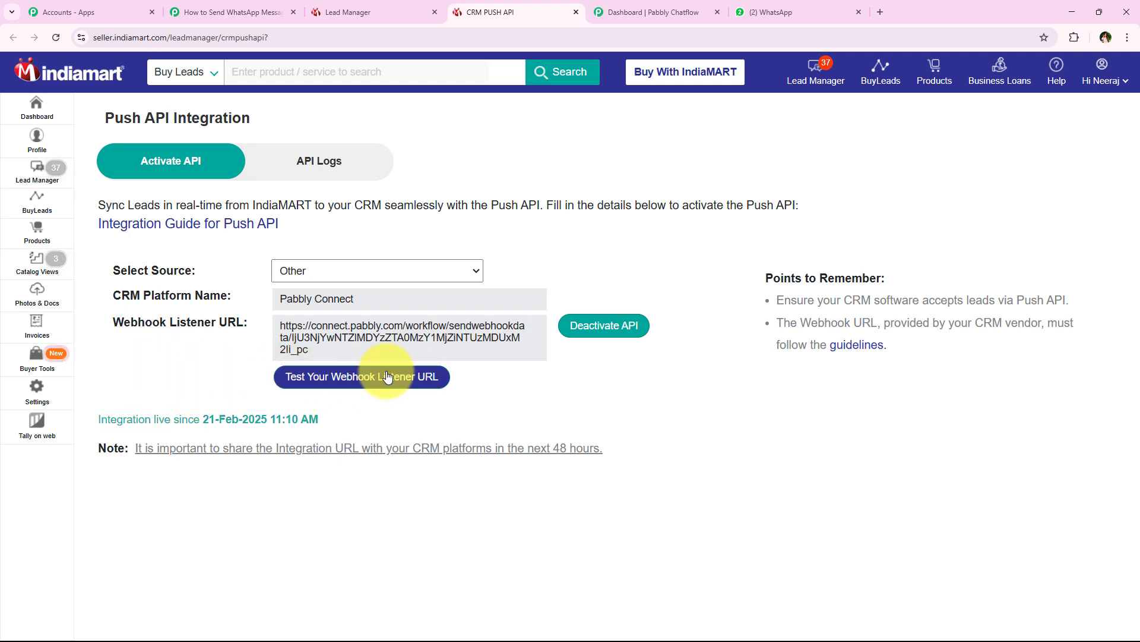
left_click(423, 381)
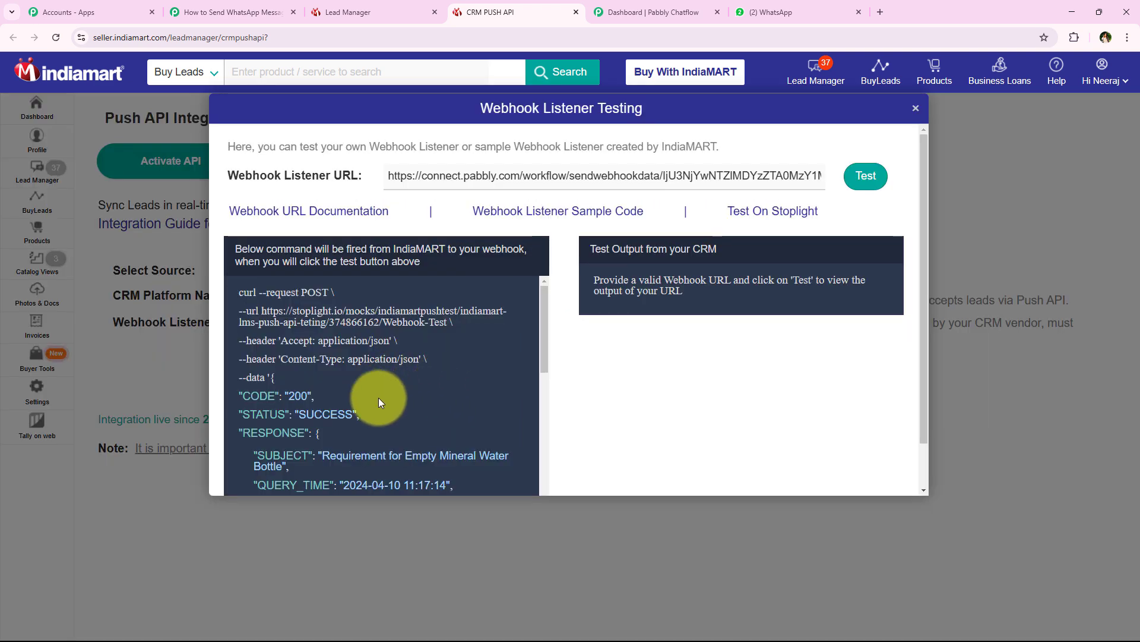
left_click(859, 192)
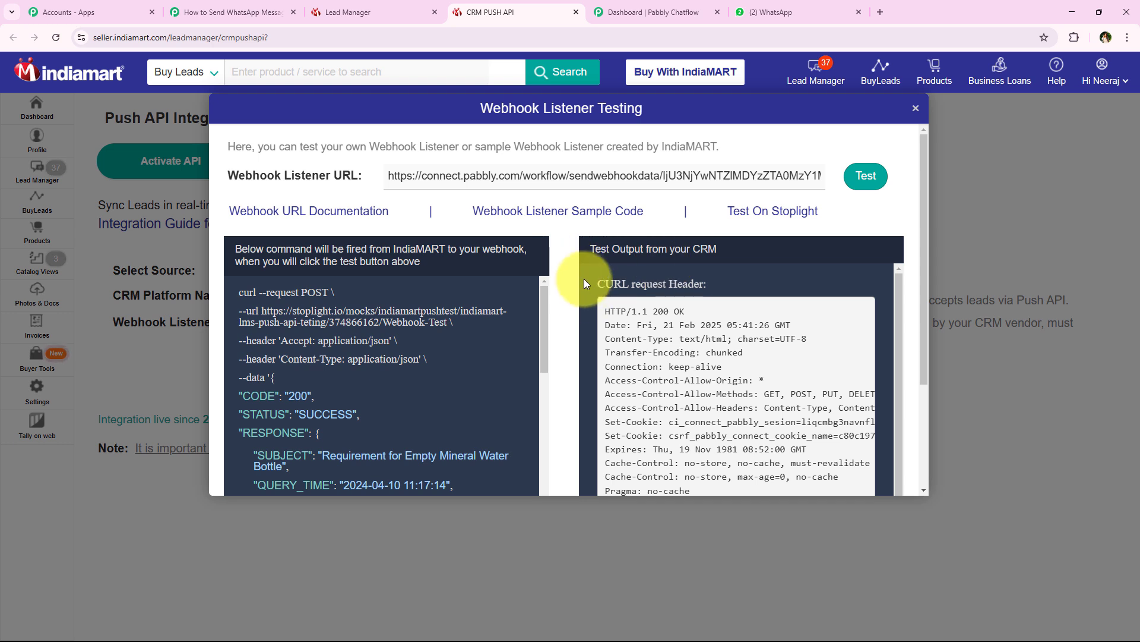
left_click_drag(586, 283, 809, 285)
left_click(794, 282)
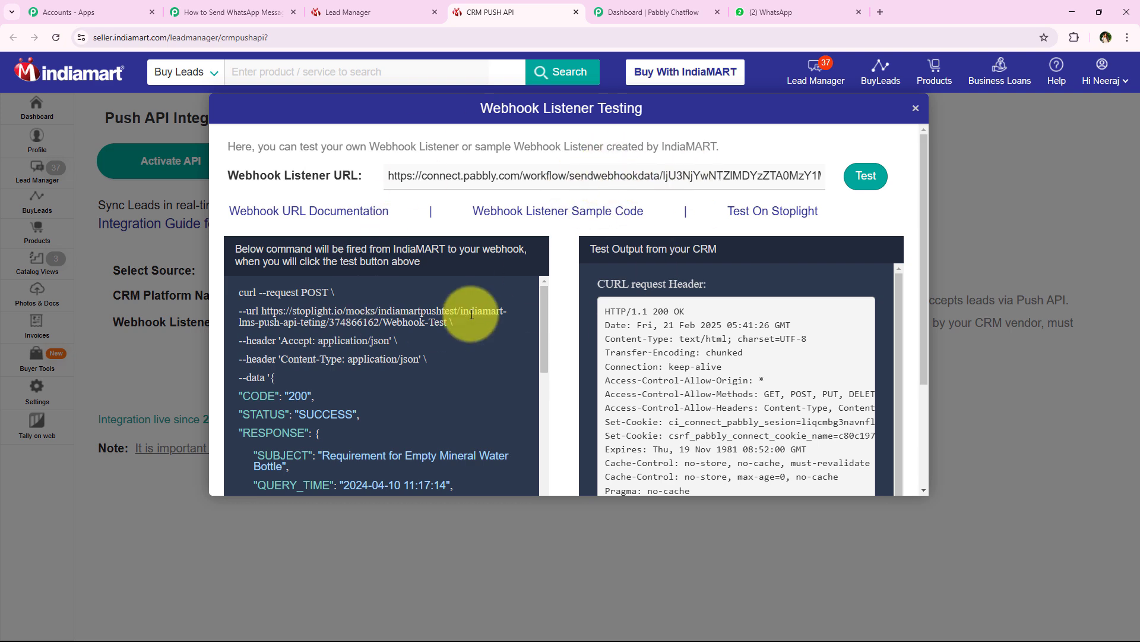
left_click(237, 12)
middle_click(231, 116)
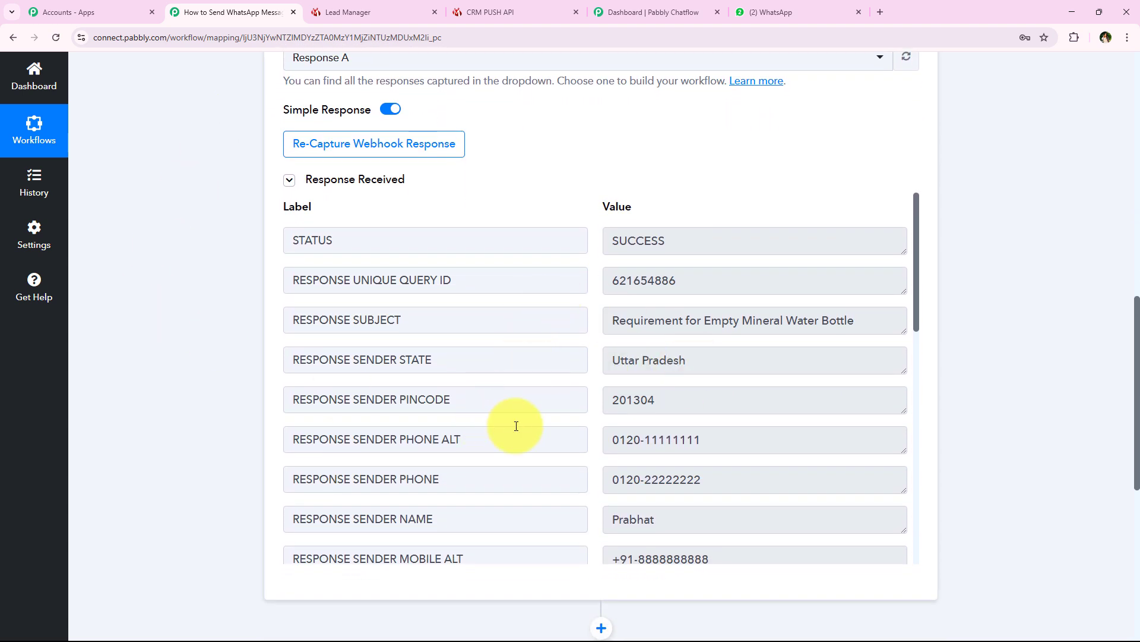
Step: Review the captured lead fields: sender phone and name, Uttar Pradesh state, SUCCESS status, subject
left_click_drag(818, 475, 474, 502)
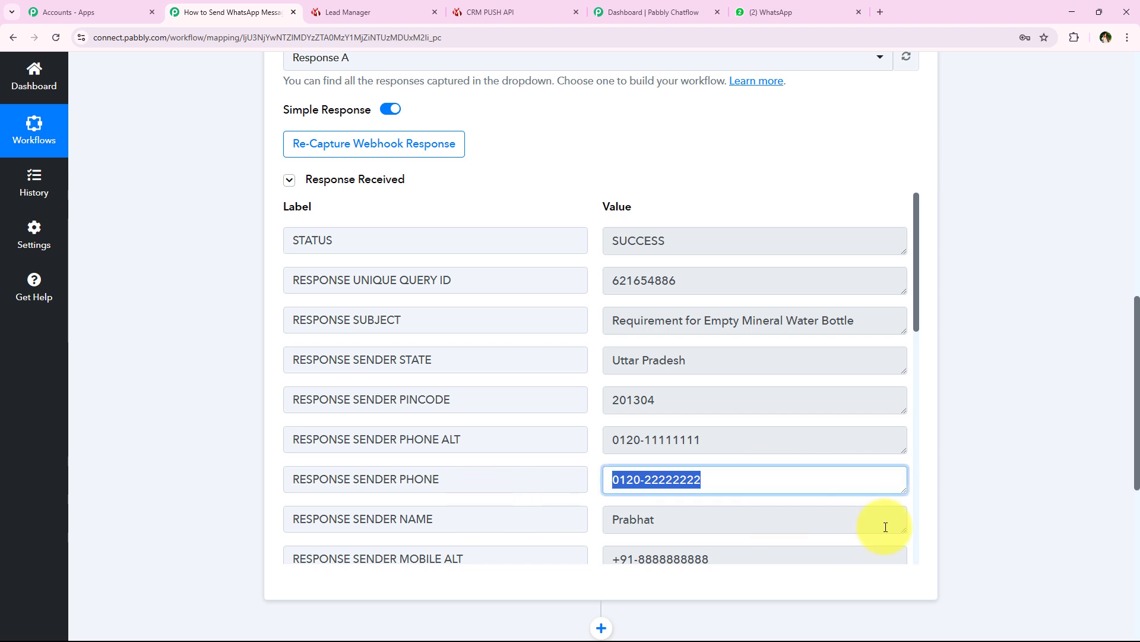
left_click_drag(883, 525, 514, 533)
scroll(838, 526, "down", 1)
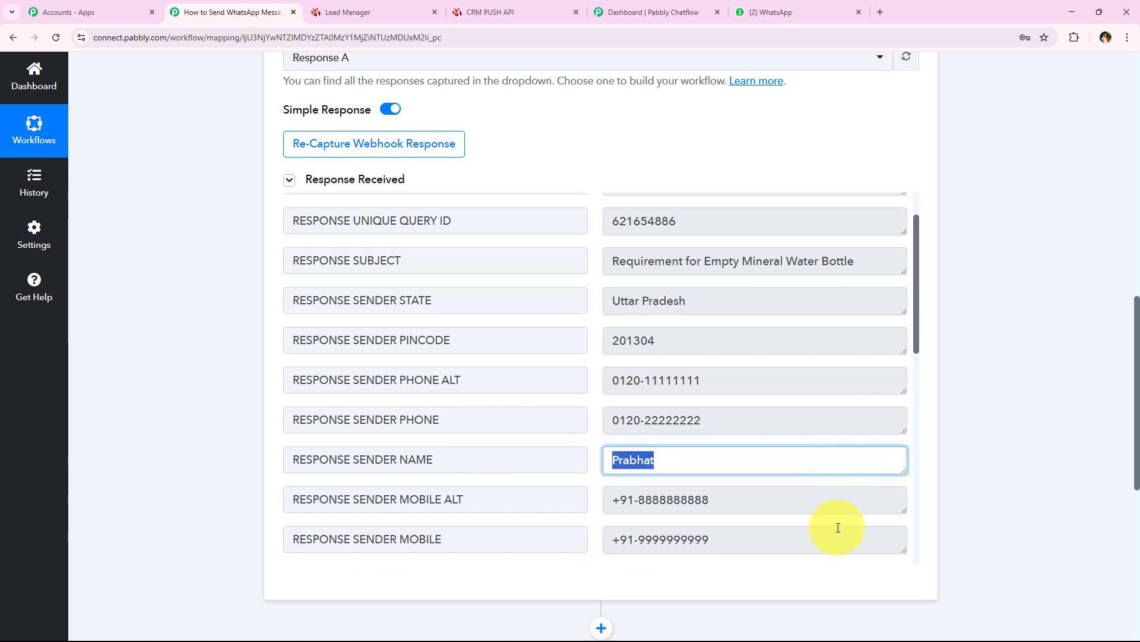
left_click_drag(796, 535, 657, 423)
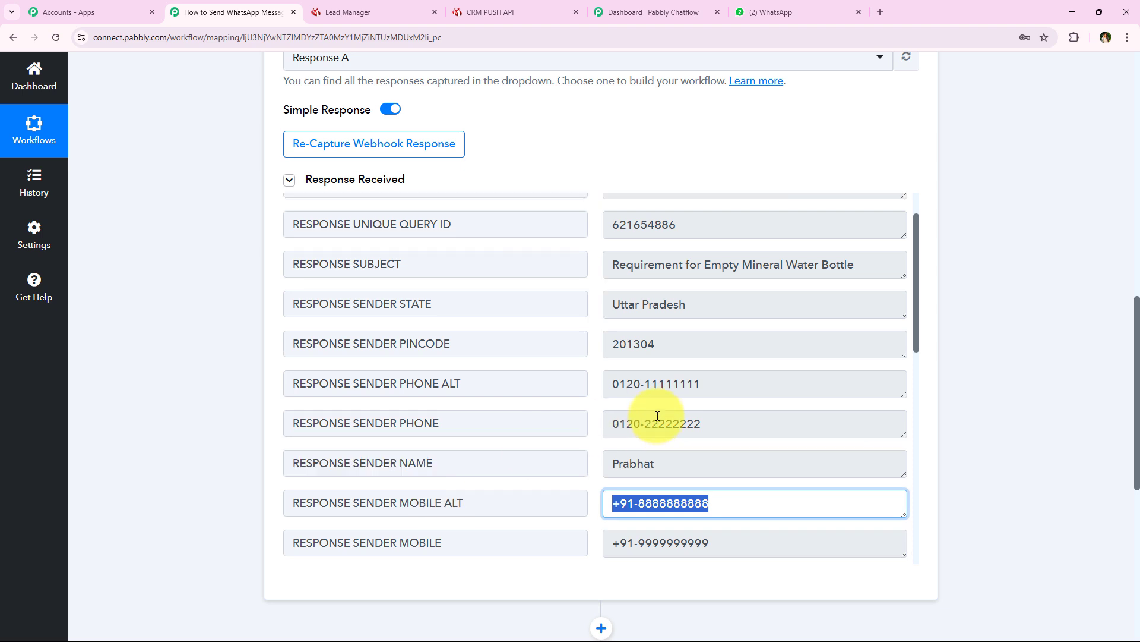
scroll(690, 387, "up", 1)
left_click_drag(707, 369, 492, 349)
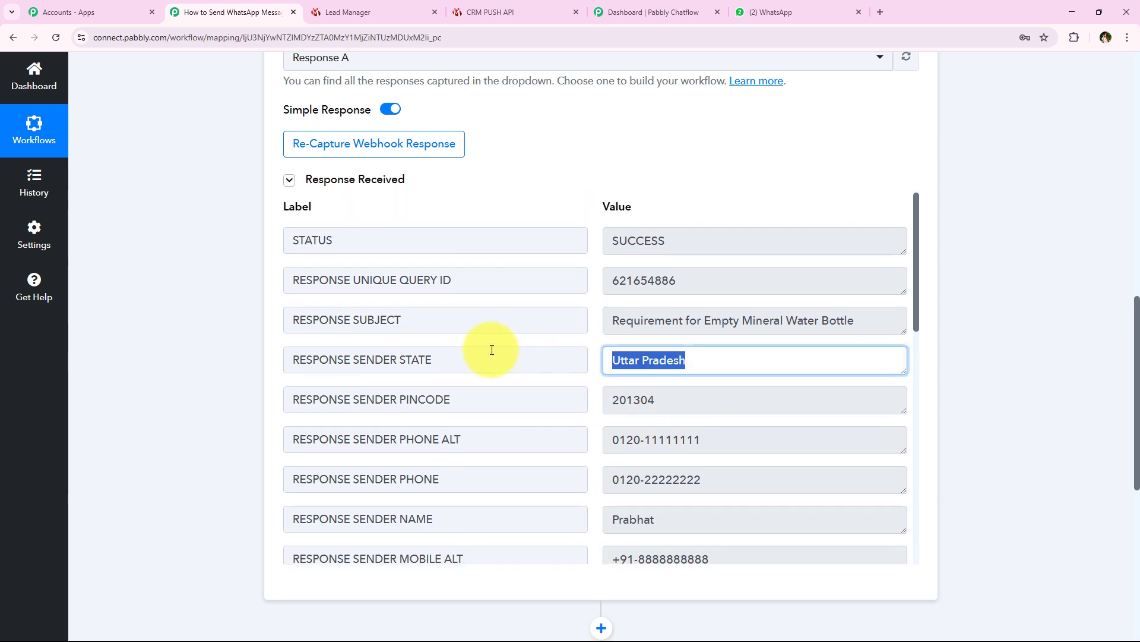
left_click(787, 275)
left_click(778, 213)
left_click_drag(835, 232, 529, 237)
left_click_drag(600, 308, 901, 325)
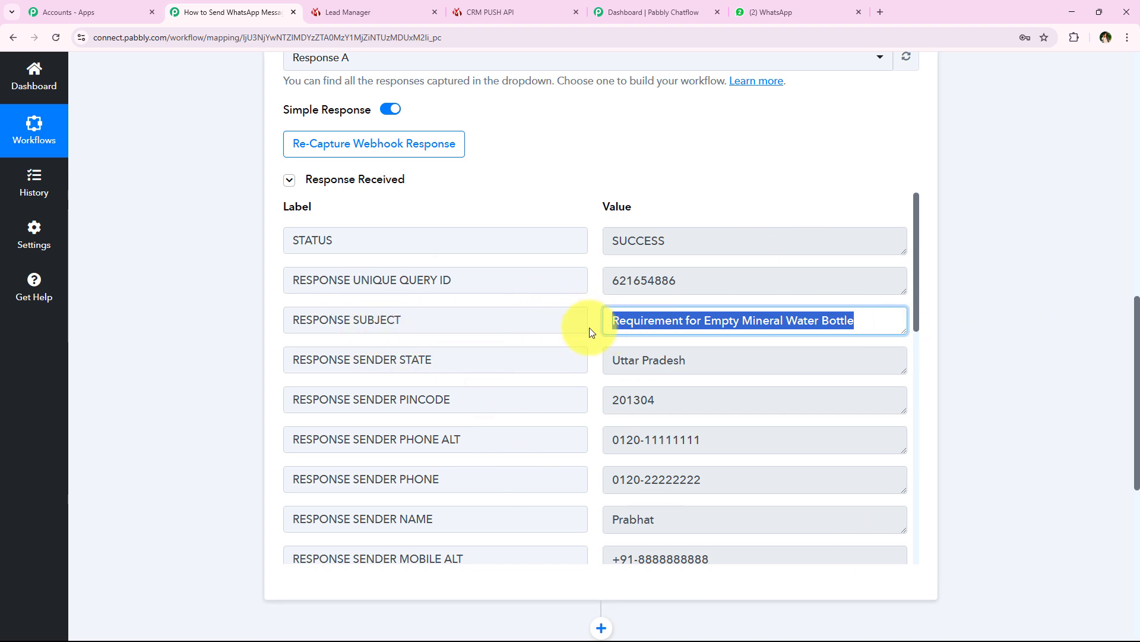
left_click(599, 315)
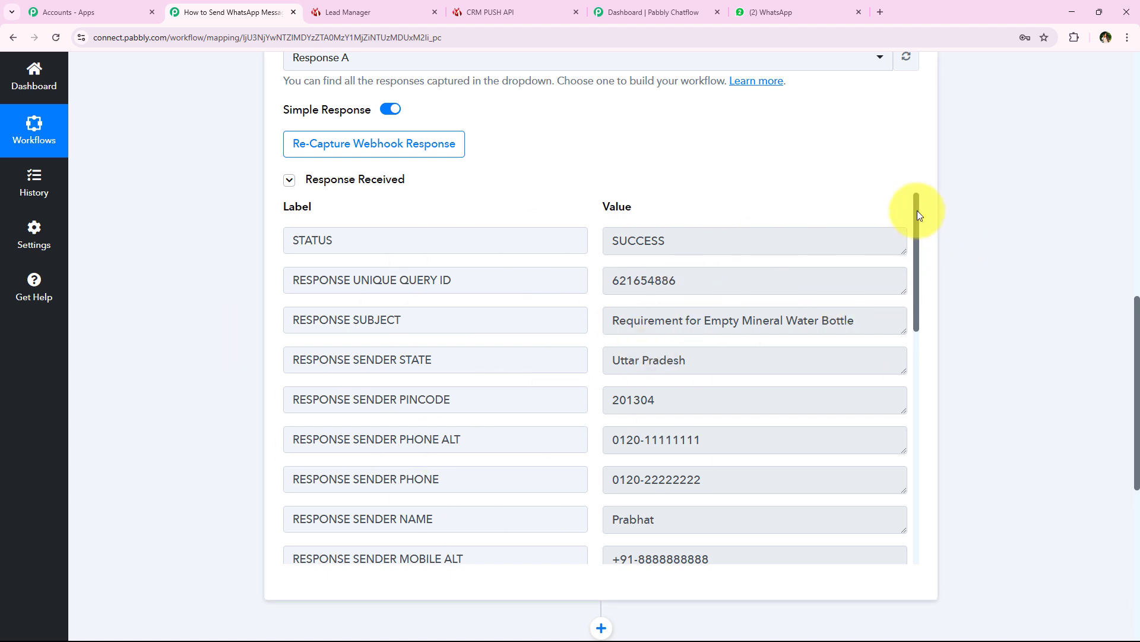
Step: Enlarge the Query Message box to read the purchase query, then scroll back up
left_click_drag(917, 210, 936, 486)
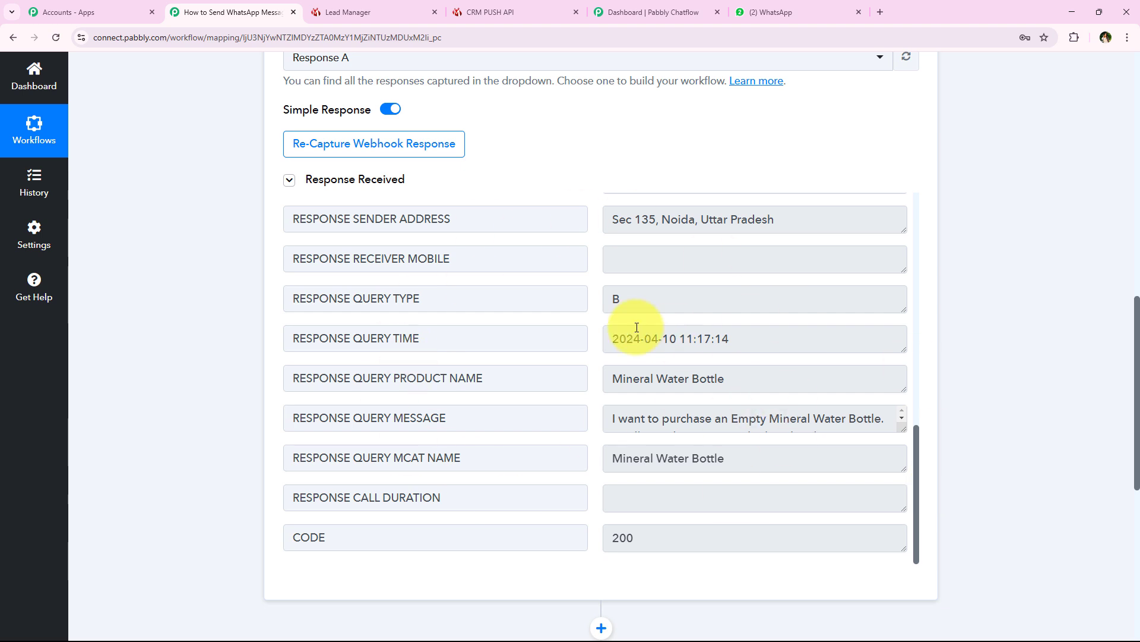
mouse_move(897, 425)
left_mouse_down()
mouse_move(904, 479)
mouse_move(897, 432)
left_mouse_up()
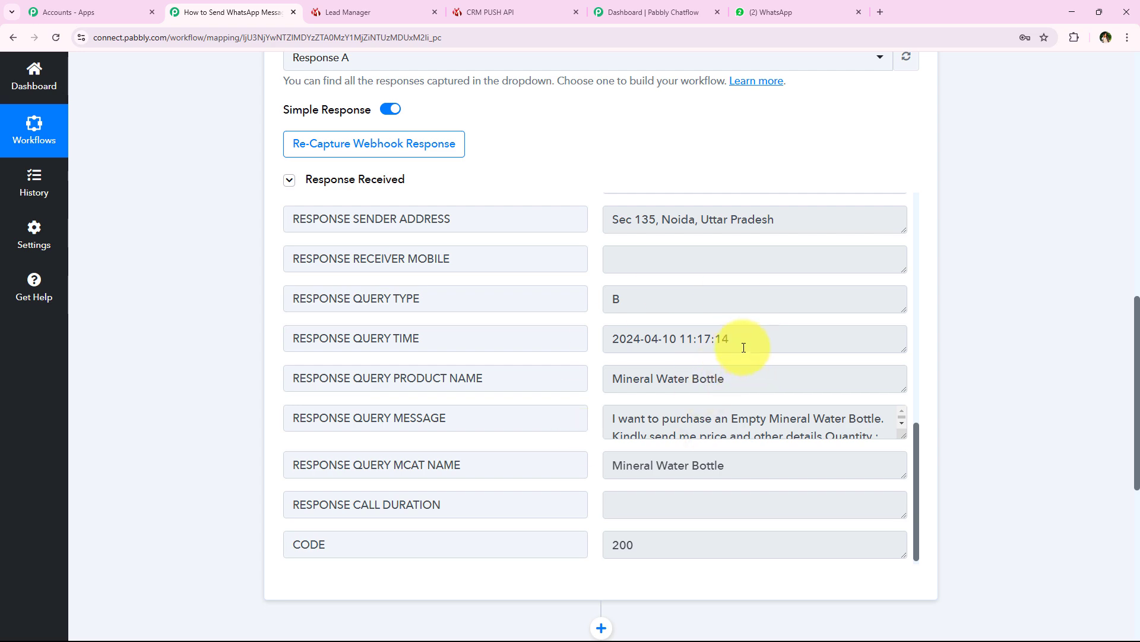
scroll(196, 283, "up", 12)
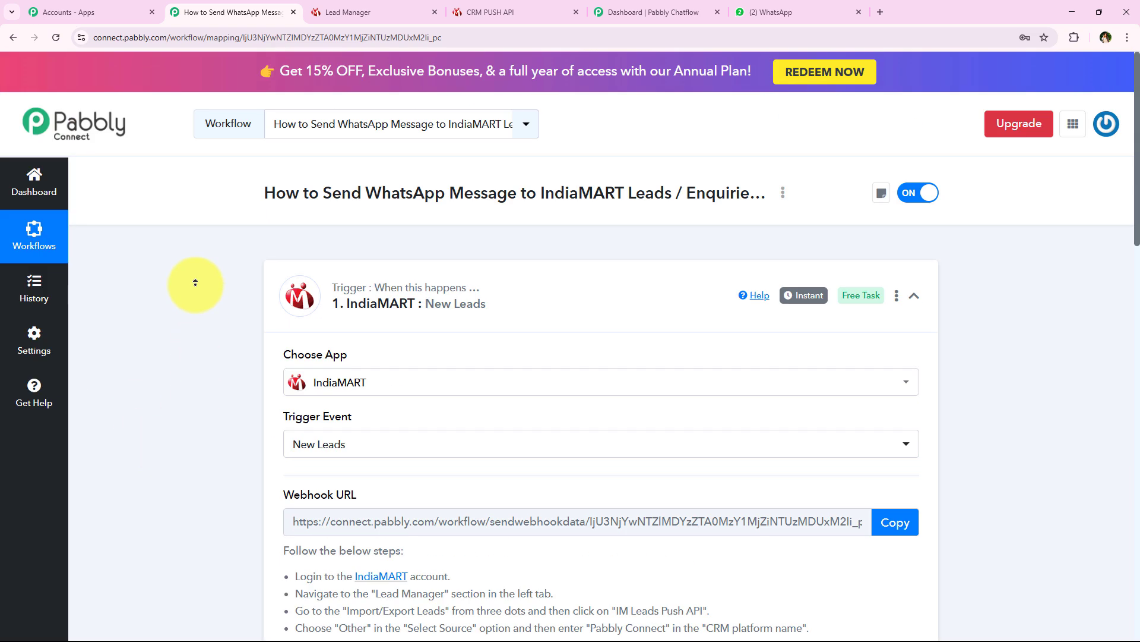
Step: Collapse the IndiaMART trigger step and reveal the full workflow title
left_click(534, 293)
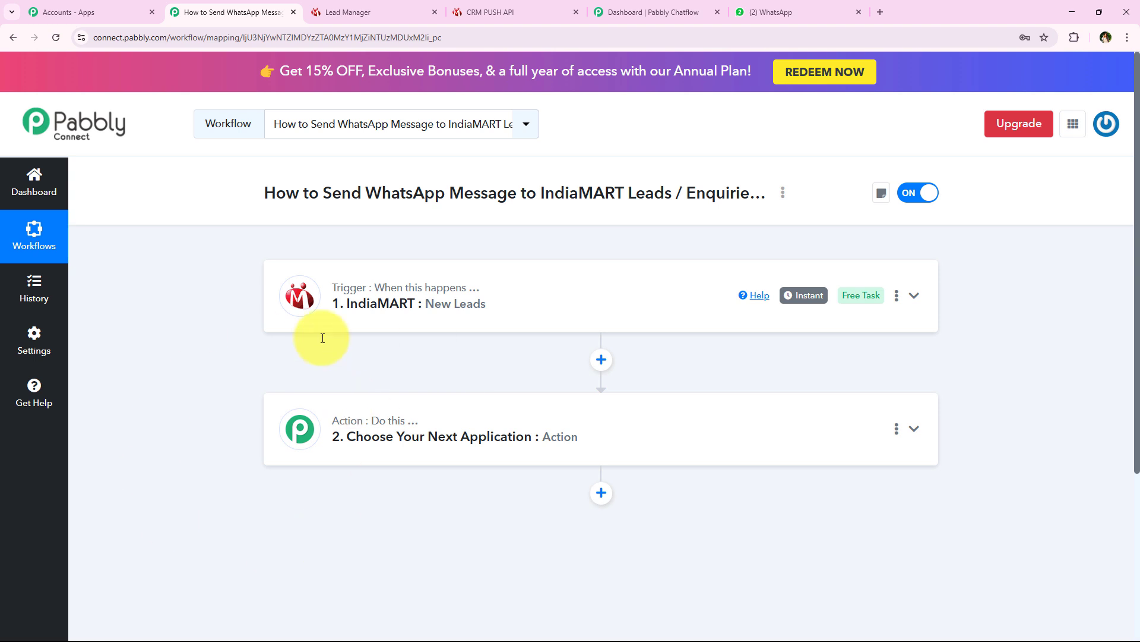
left_click_drag(324, 193, 761, 203)
left_click(720, 193)
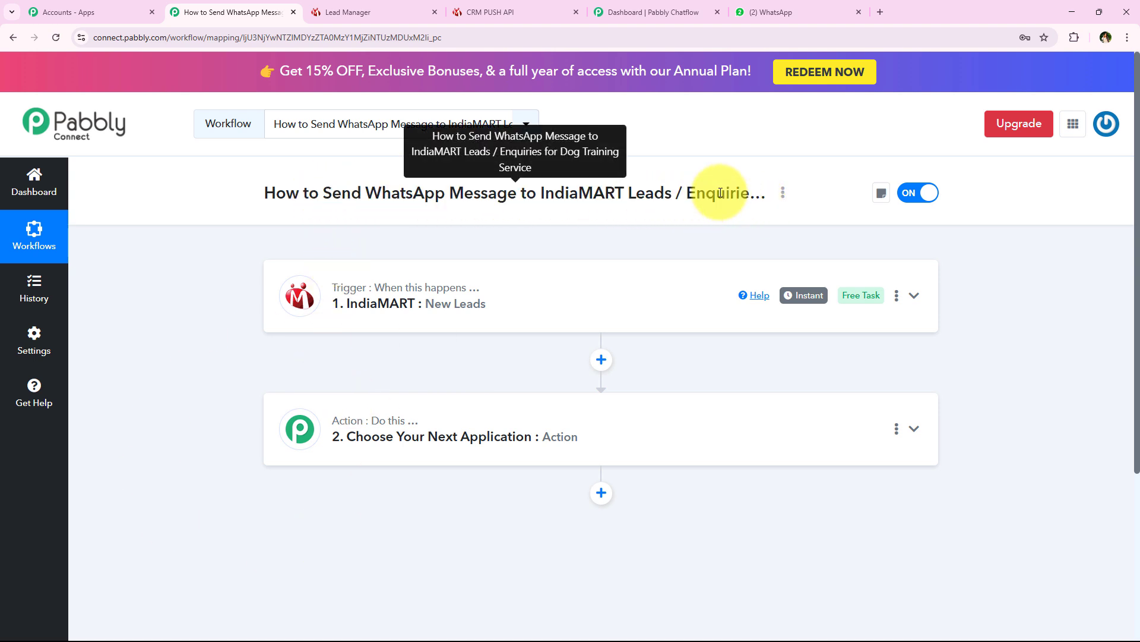
Step: Set the second workflow step's app to Pabbly Chatflow
left_click(407, 433)
left_click(390, 297)
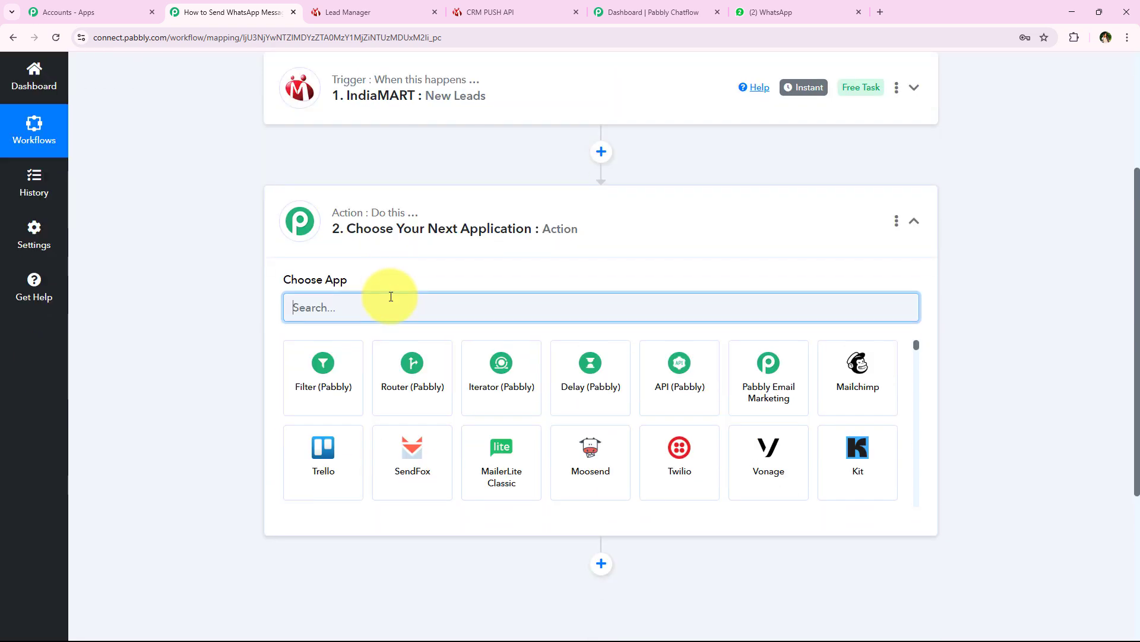
type("Pabbl")
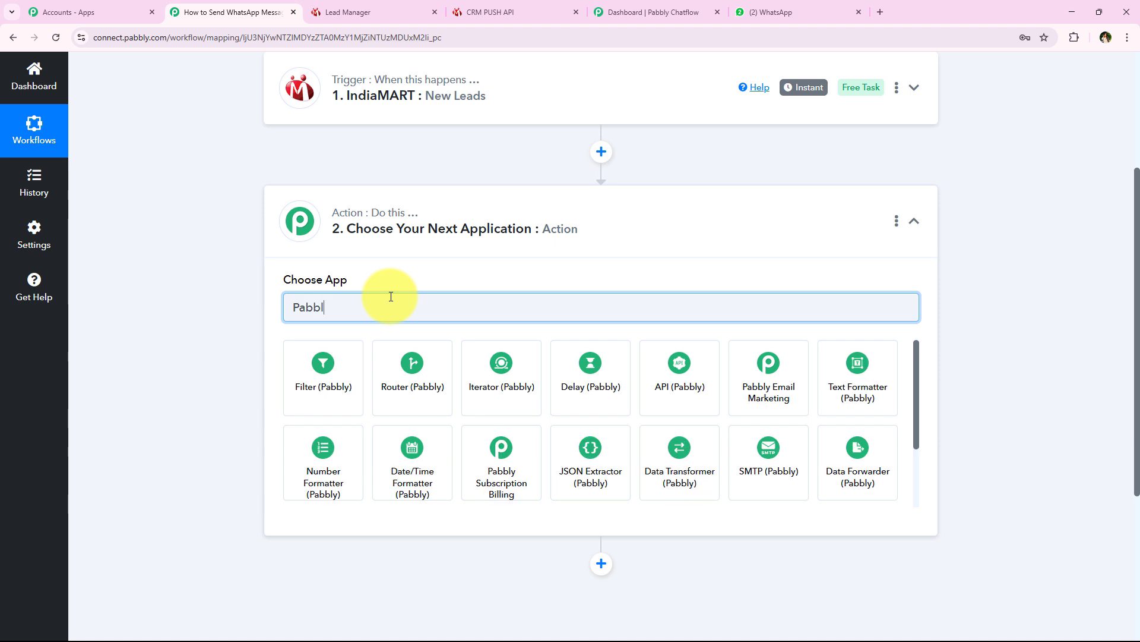
type("y Ch")
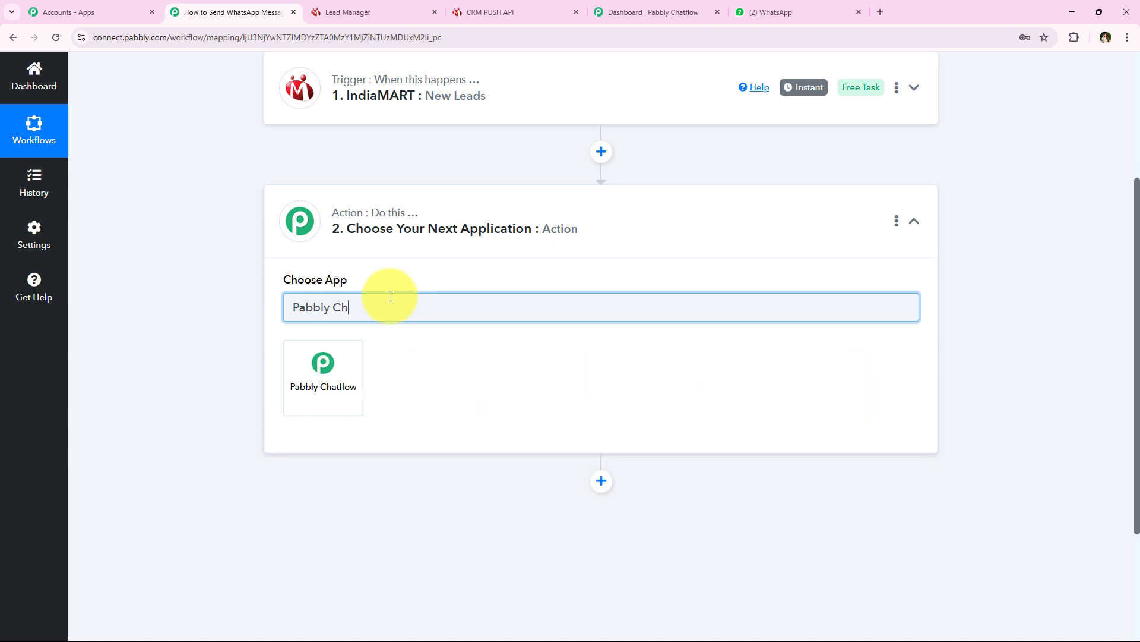
type("atflow")
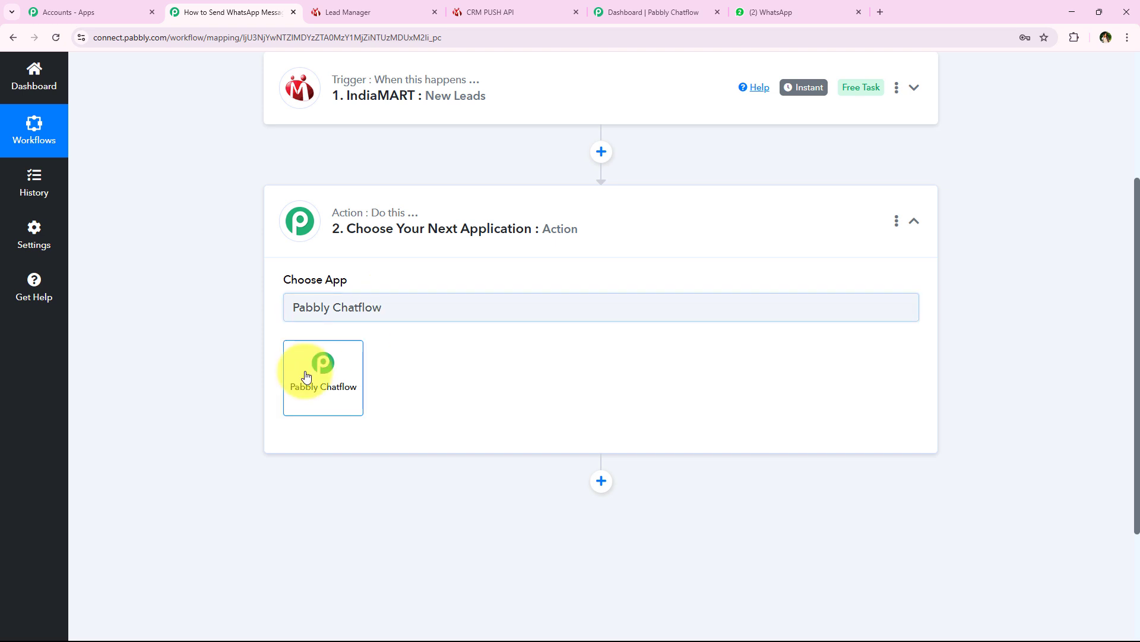
left_click(320, 367)
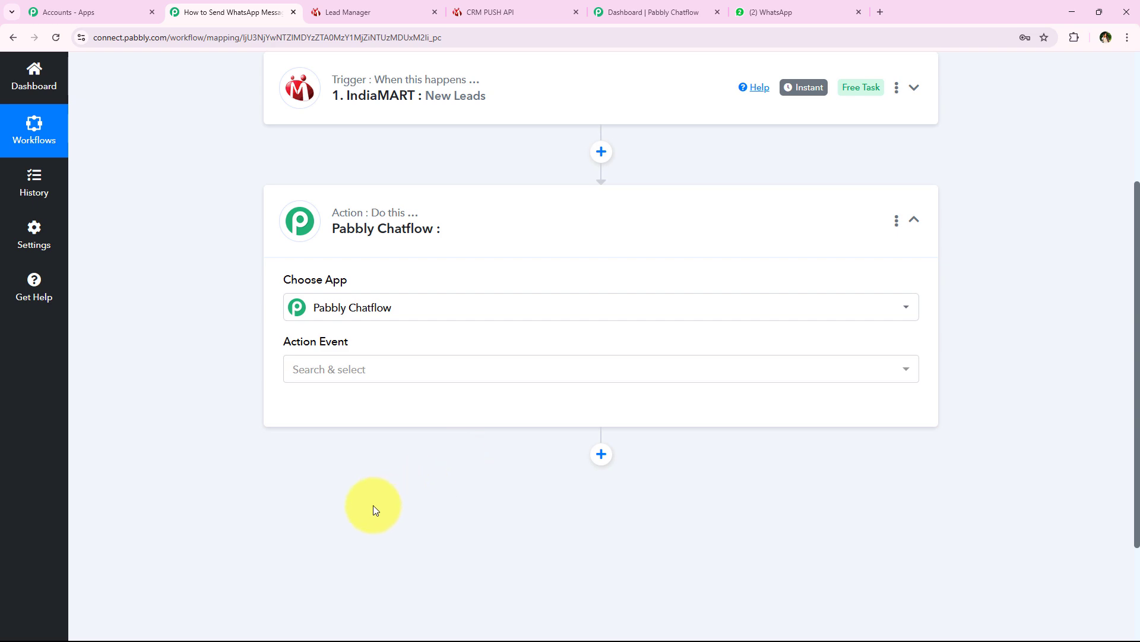
Step: Switch to the Pabbly Chatflow dashboard showing 100 message credits and one WhatsApp number
left_click(657, 12)
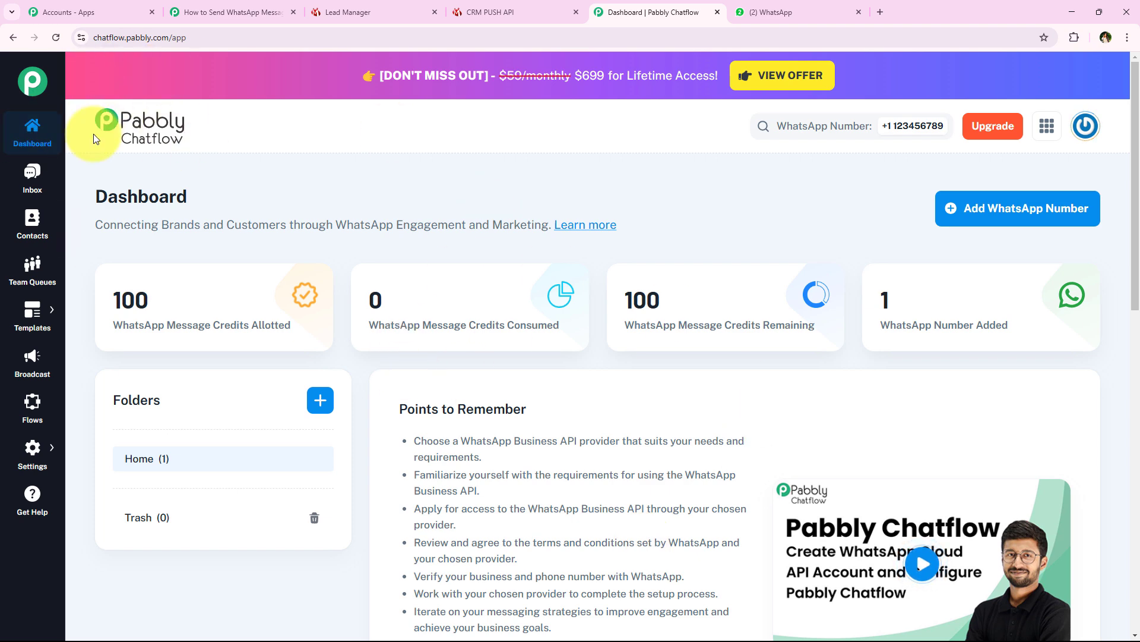
Step: Flip between the WhatsApp, Pabbly Connect workflow and Chatflow dashboard tabs
left_click(772, 12)
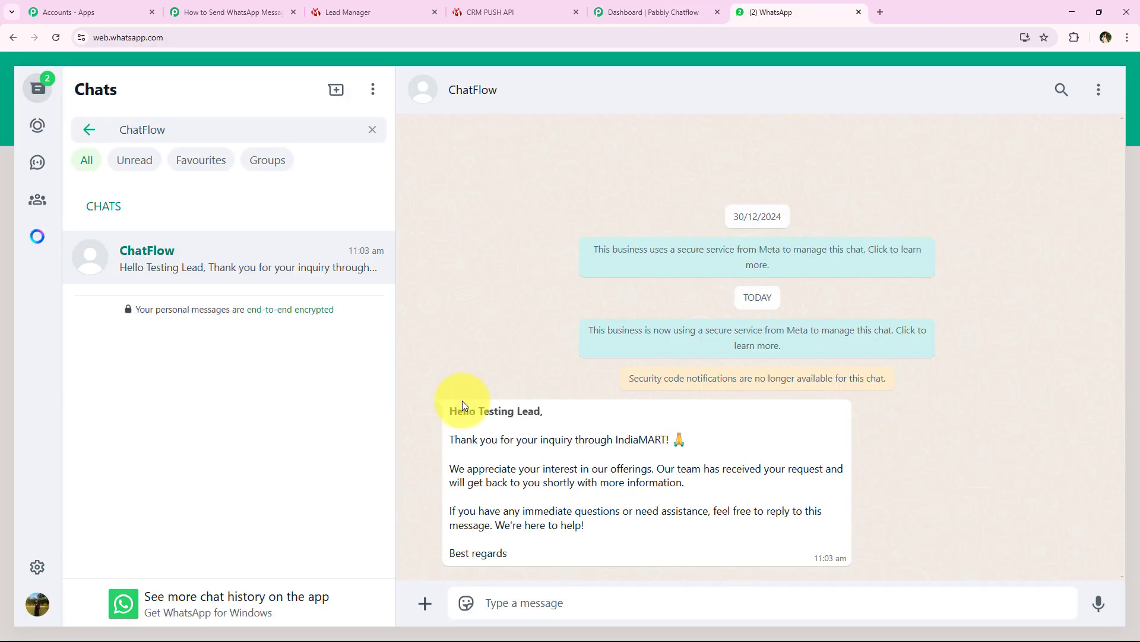
left_click(250, 12)
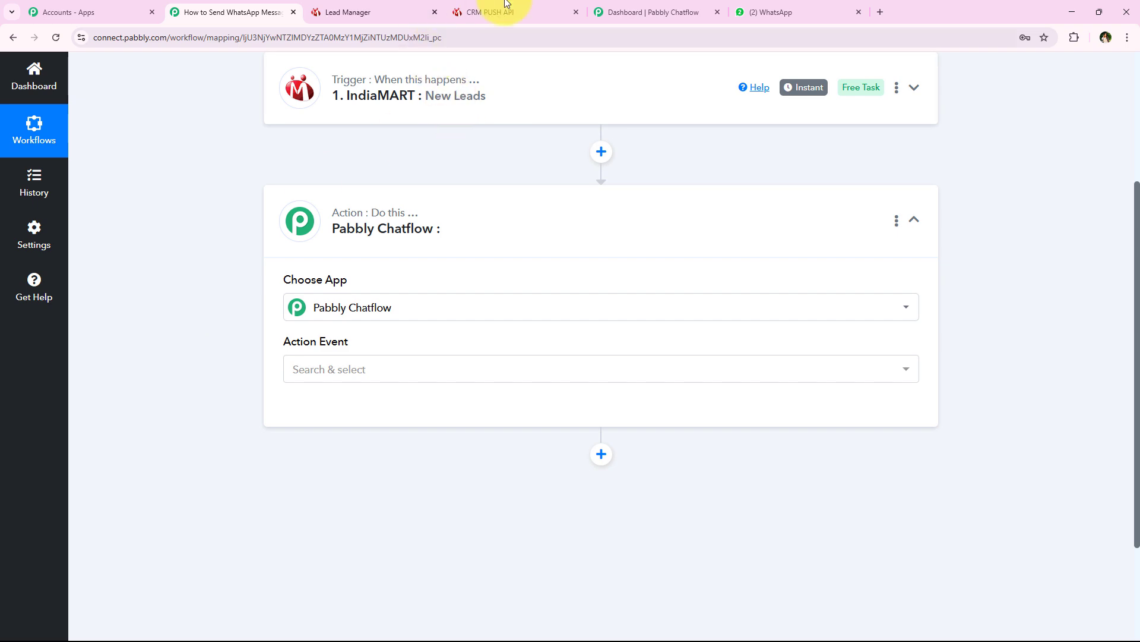
left_click(712, 8)
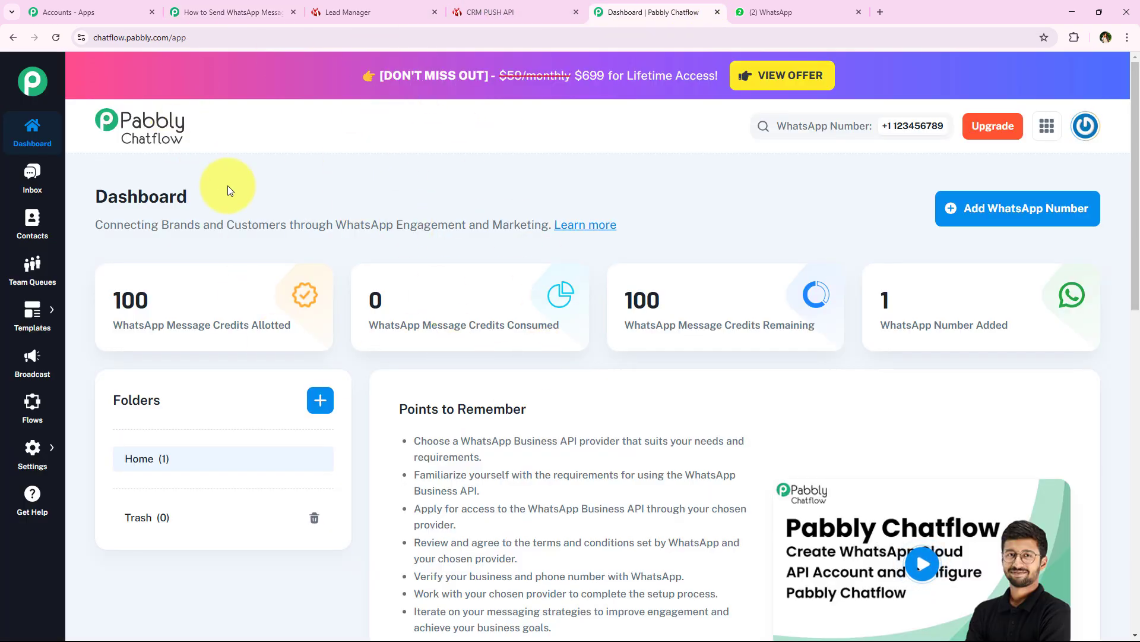
left_click(248, 10)
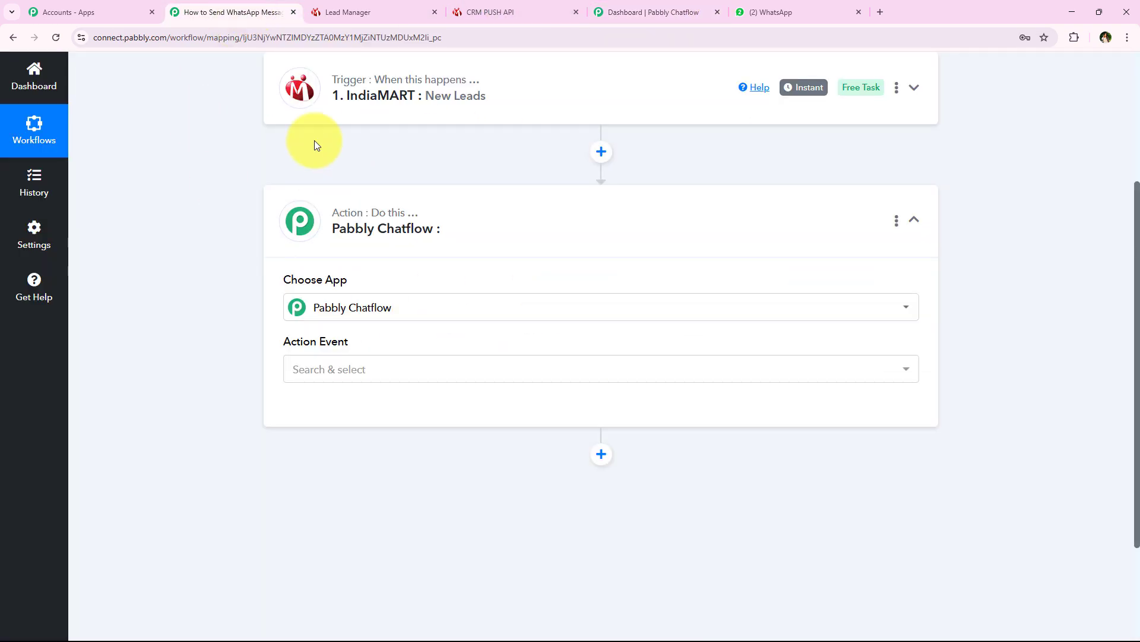
left_click(643, 8)
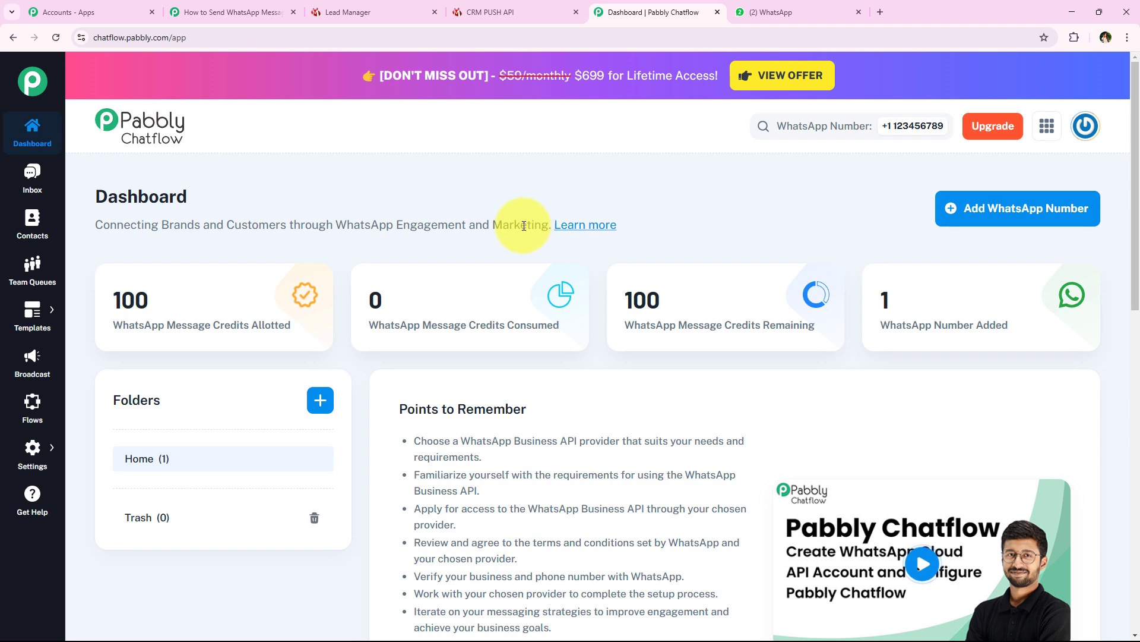
Step: Review the Add WhatsApp Number form's token and Home folder fields, then close it unsaved
left_click(1049, 223)
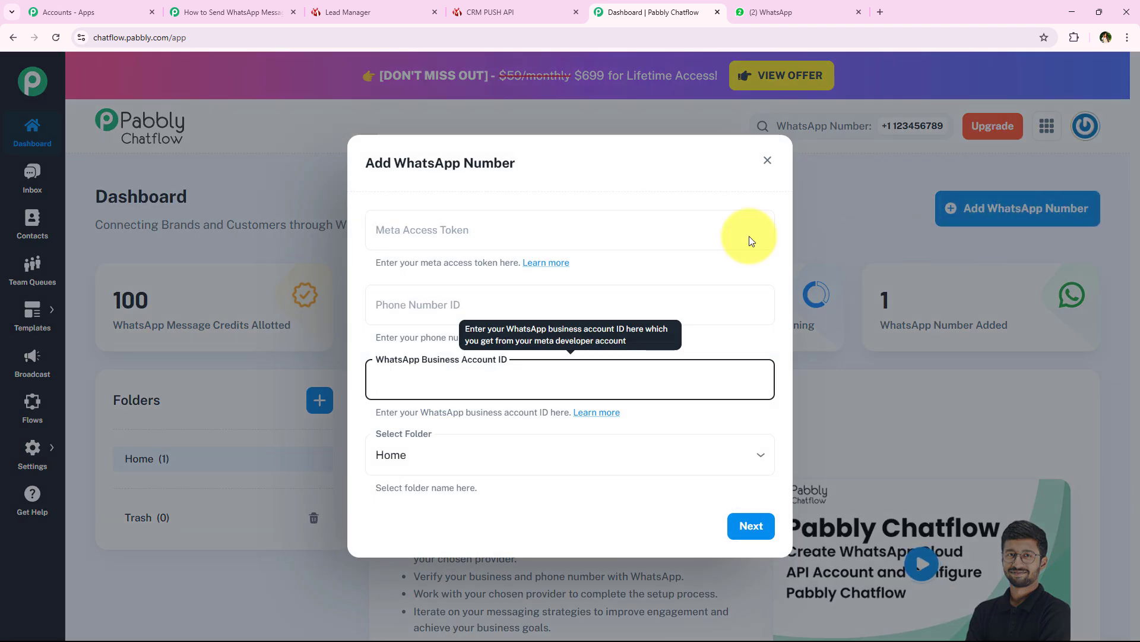
left_click(404, 235)
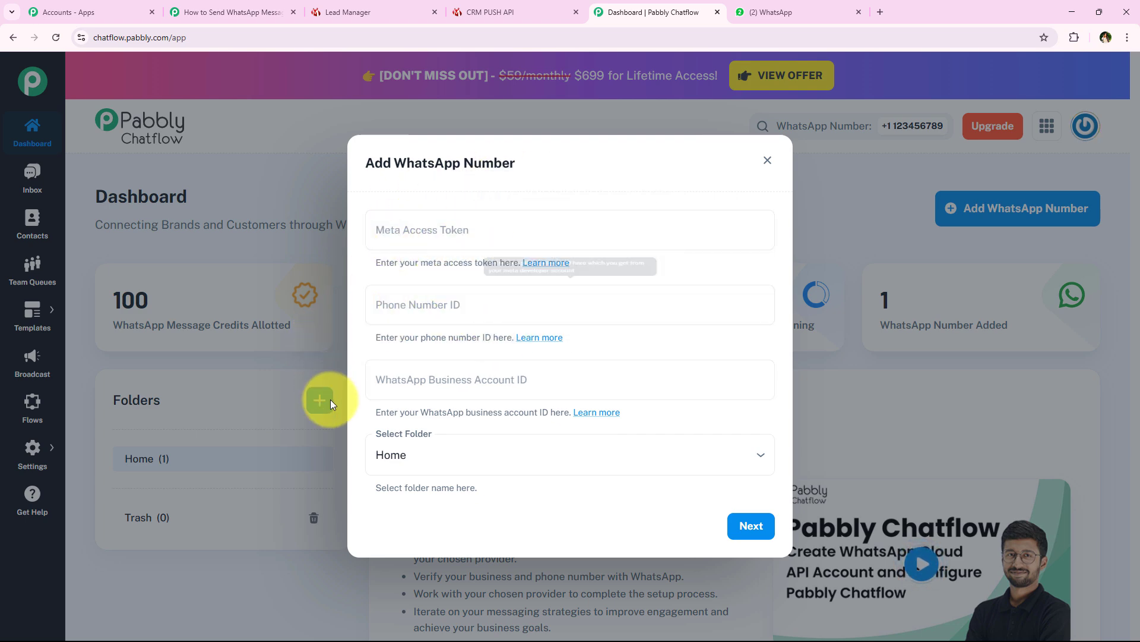
left_click(464, 462)
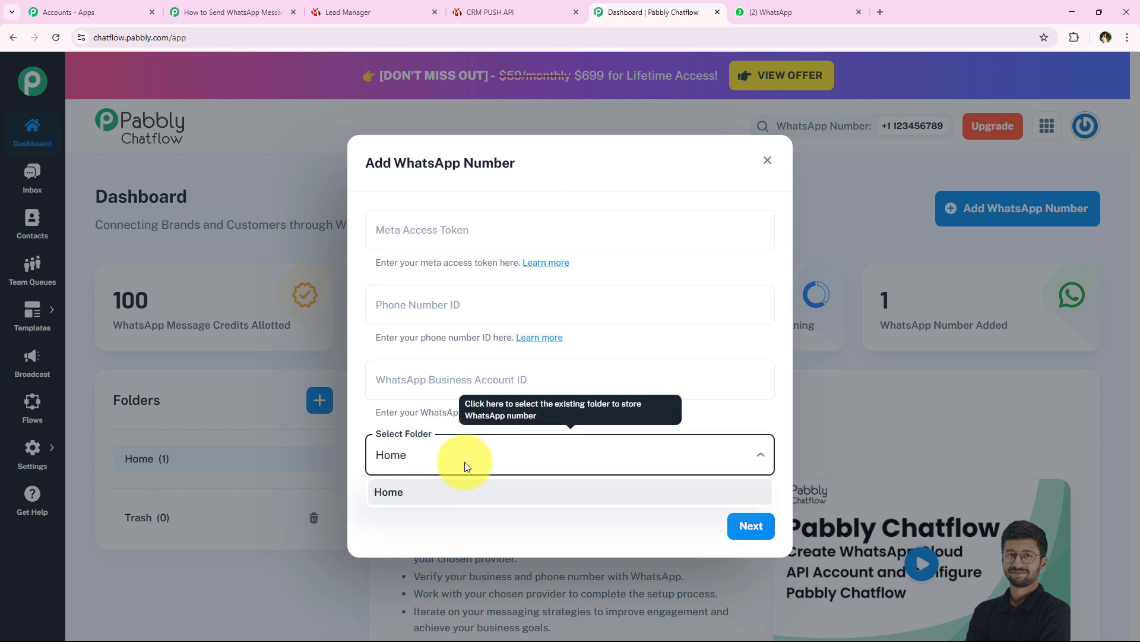
left_click(470, 461)
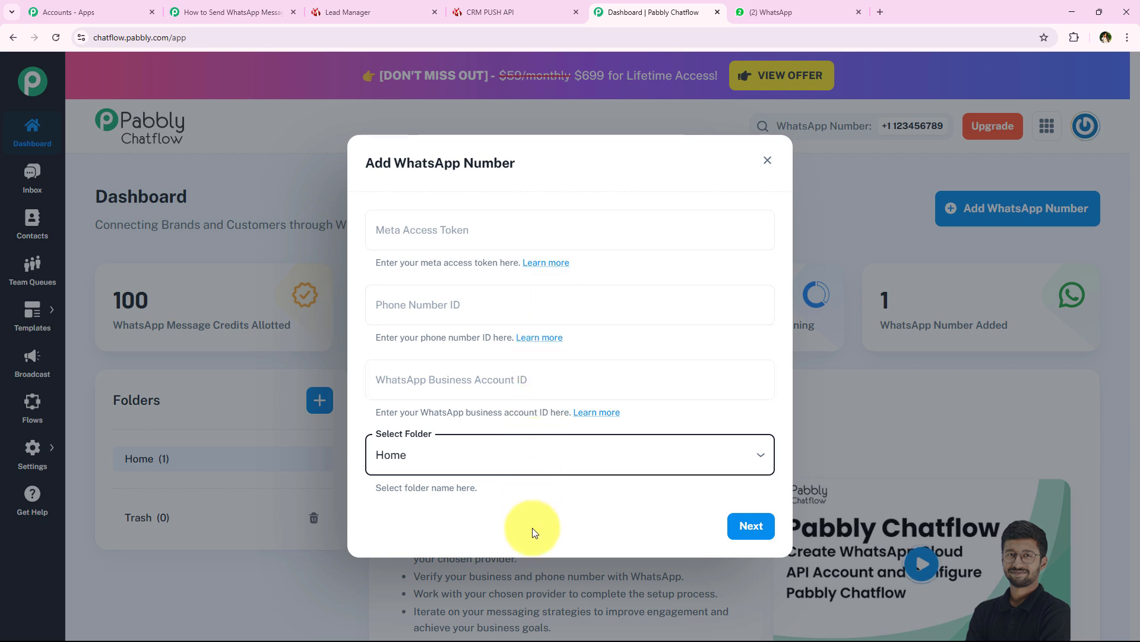
left_click(772, 161)
scroll(641, 279, "down", 2)
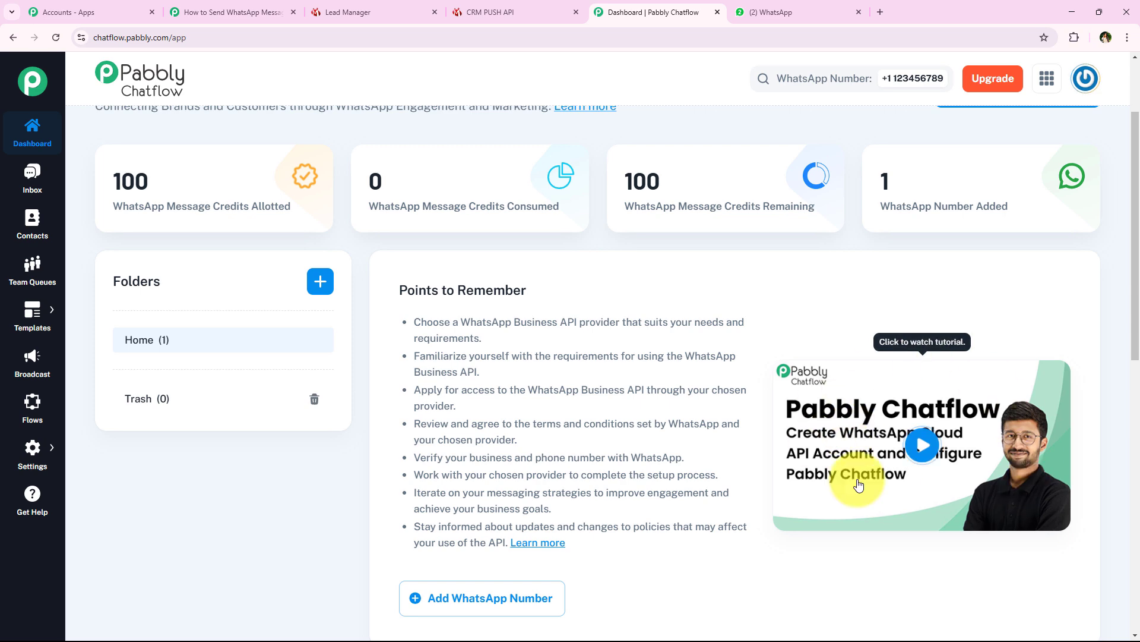
scroll(1038, 257, "up", 2)
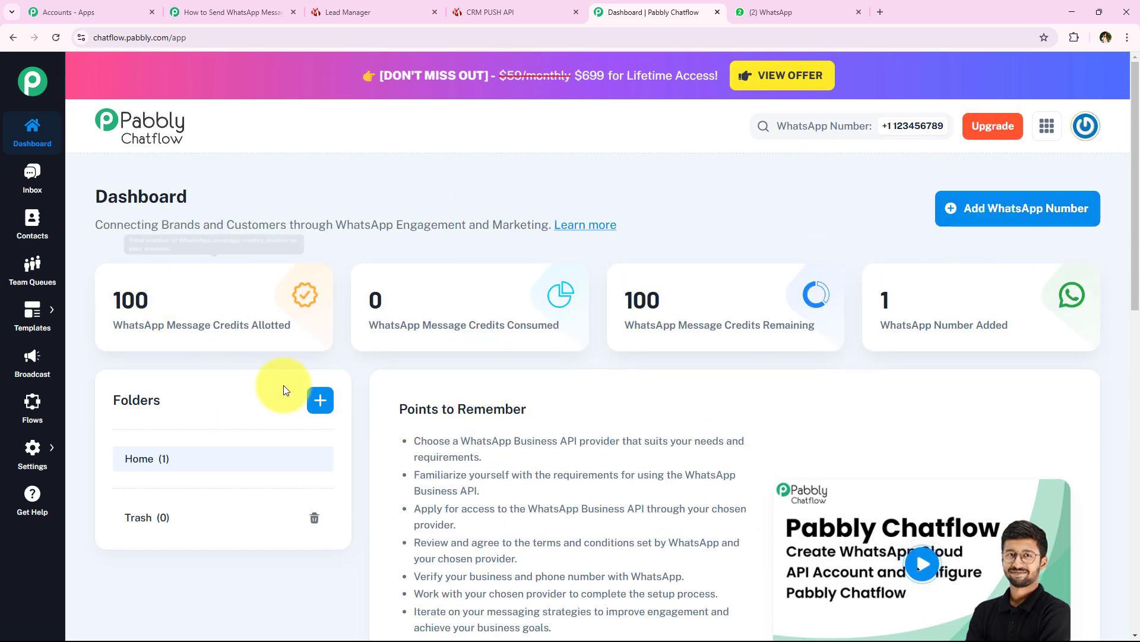
Step: Back in the workflow, set the Pabbly Chatflow action event to Send Template Message
left_click(279, 8)
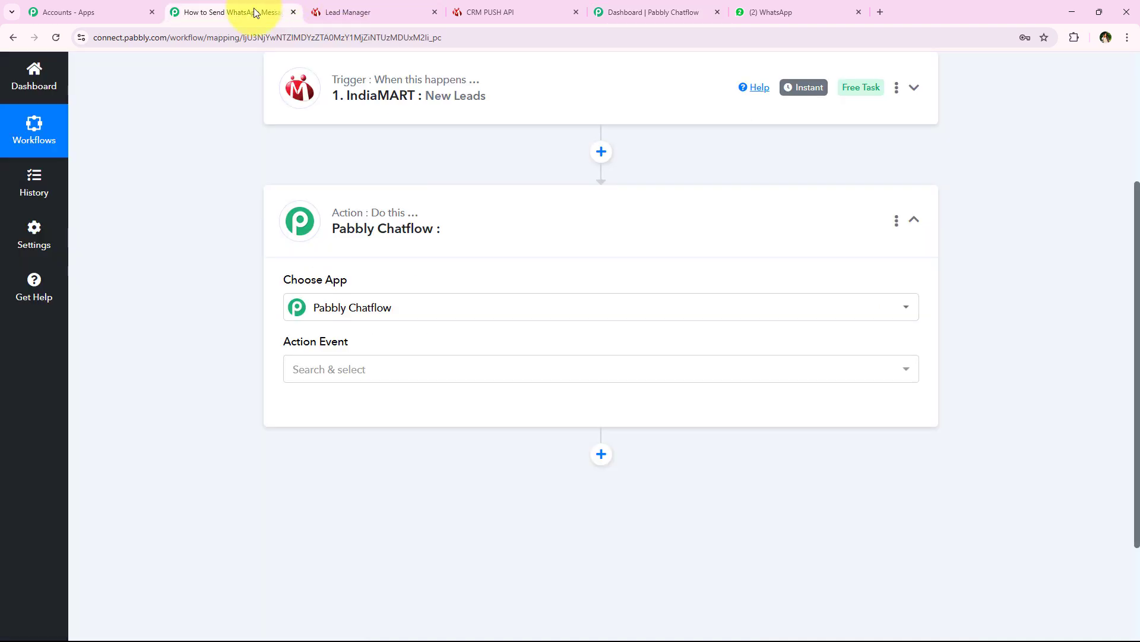
scroll(216, 400, "up", 3)
scroll(232, 362, "down", 4)
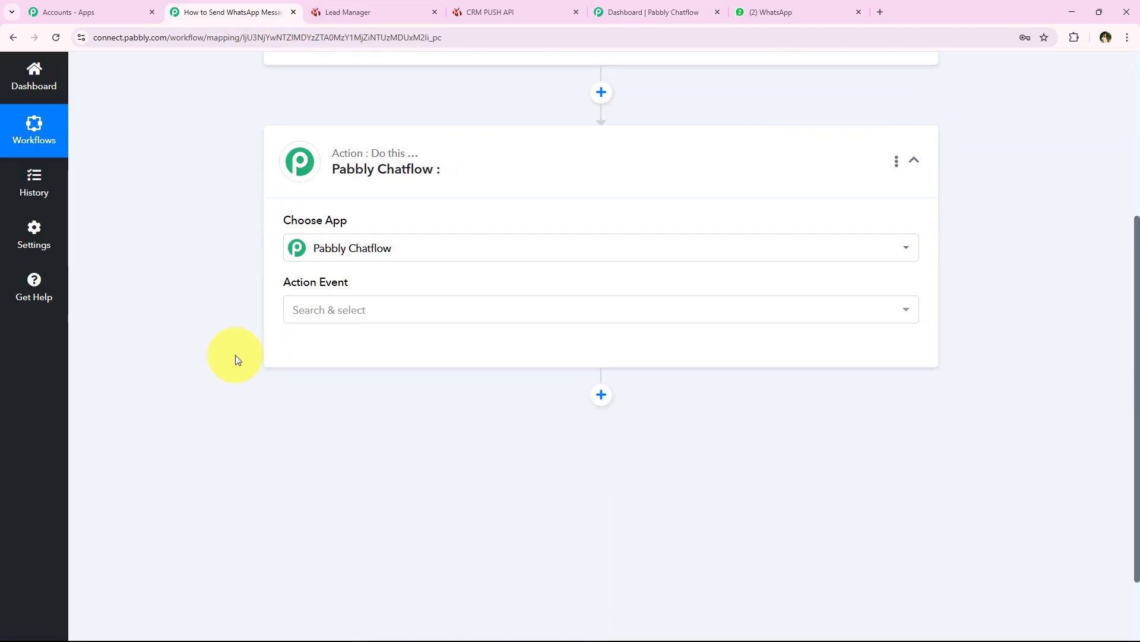
left_click(337, 324)
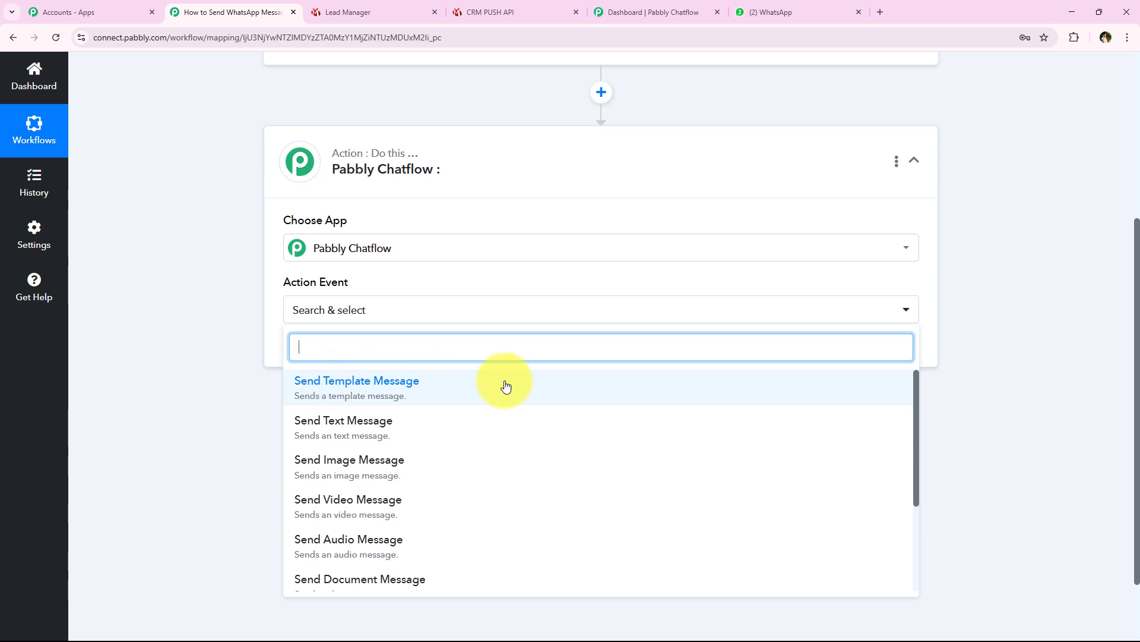
left_click(545, 390)
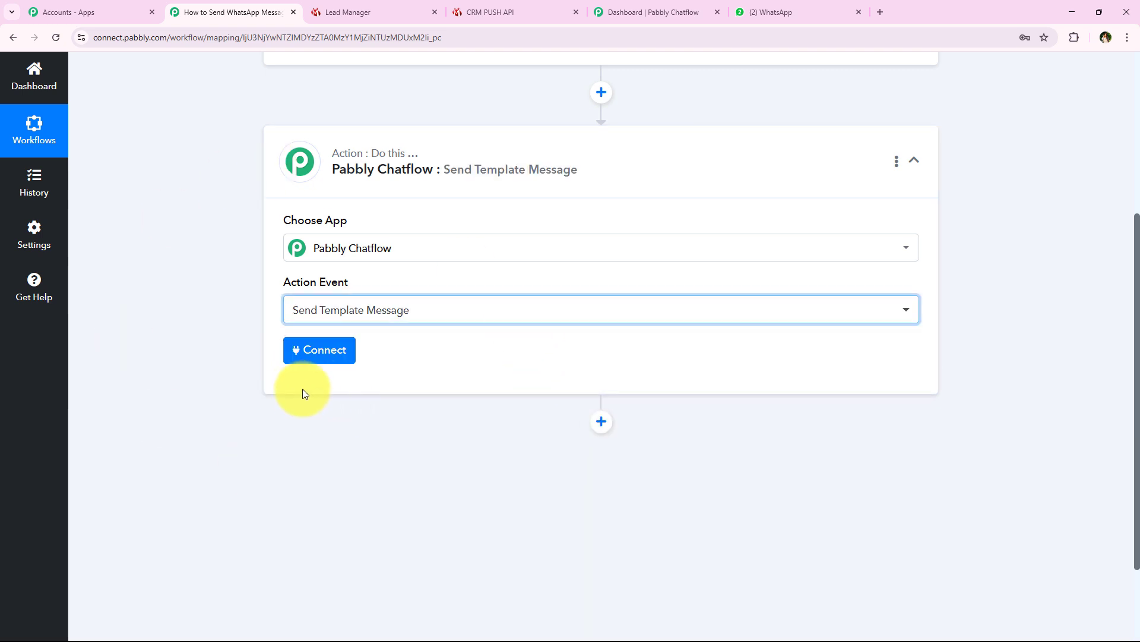
scroll(356, 374, "up", 1)
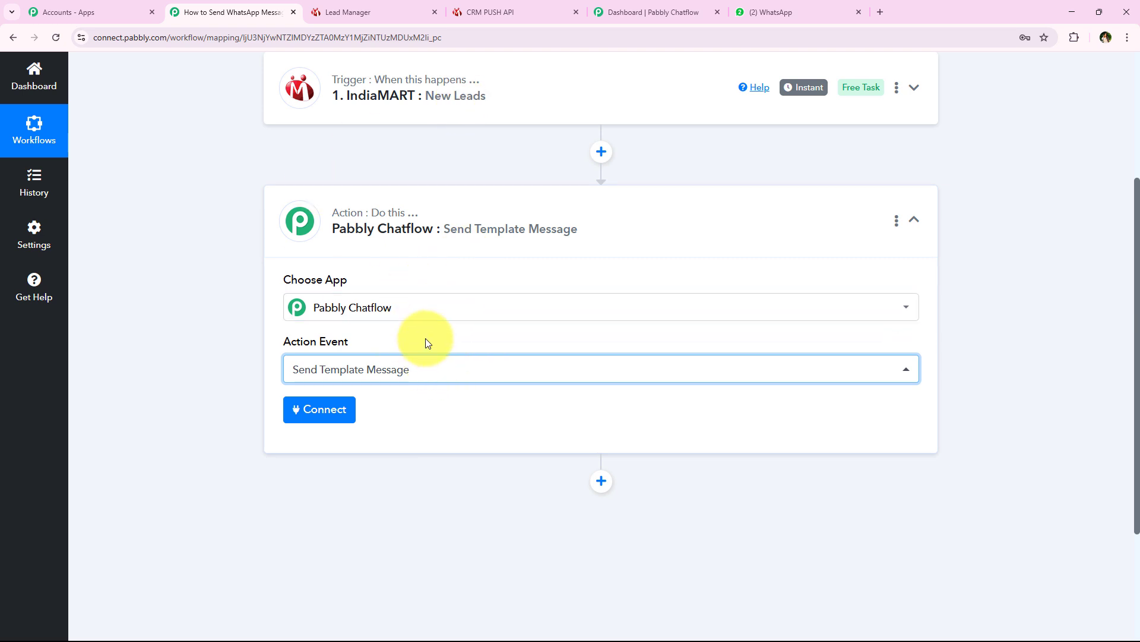
left_click(598, 399)
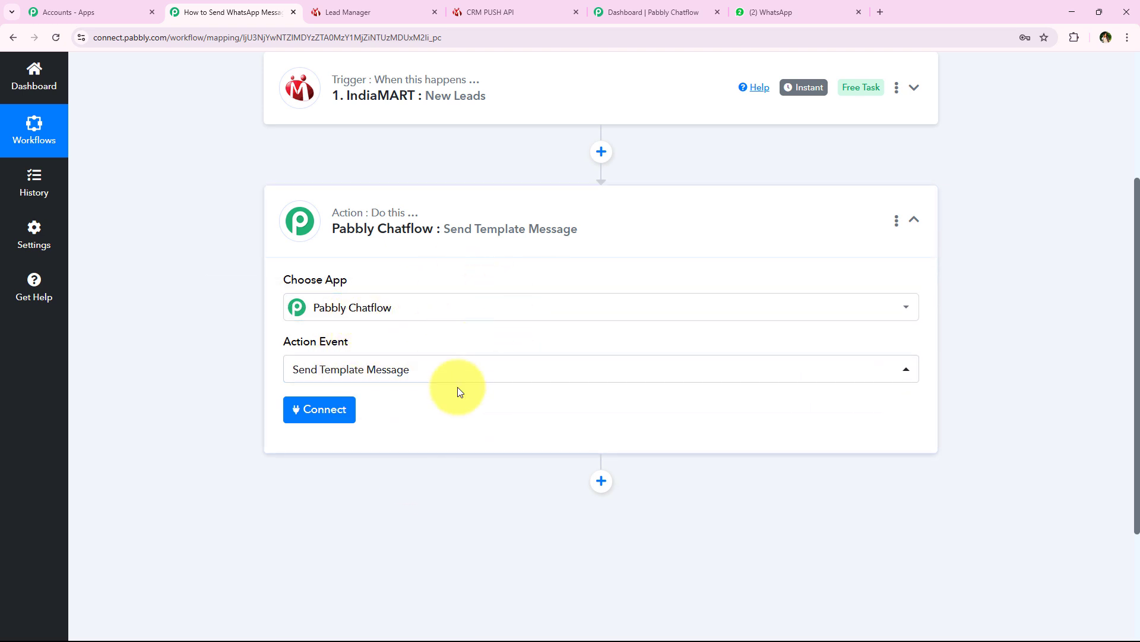
Step: Open the message Templates page in Pabbly Chatflow
left_click(646, 8)
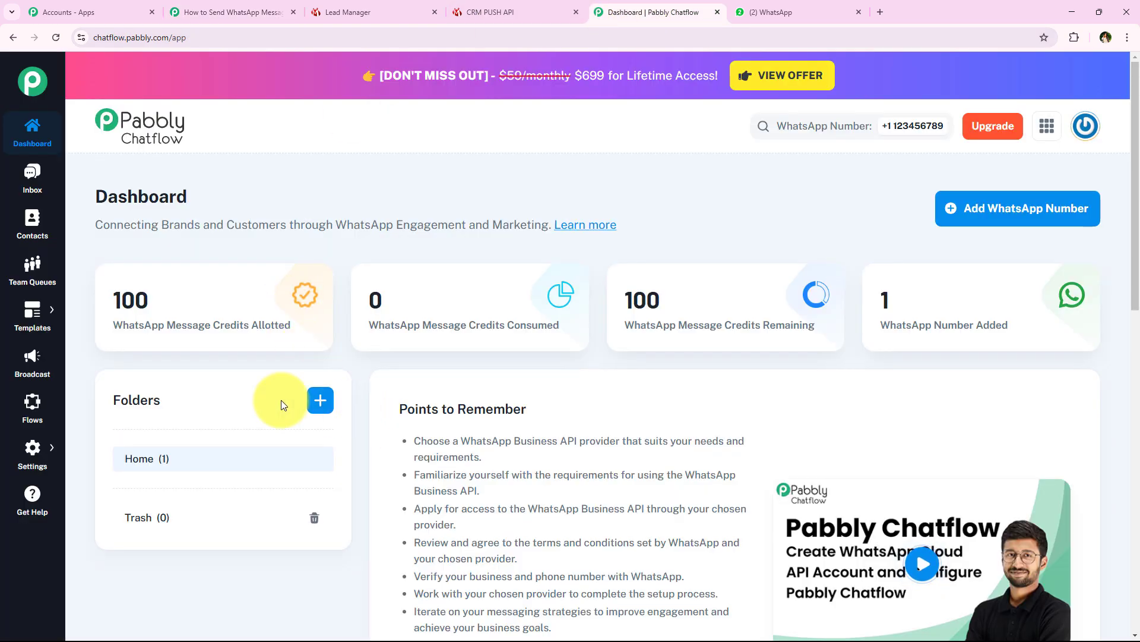
mouse_move(28, 310)
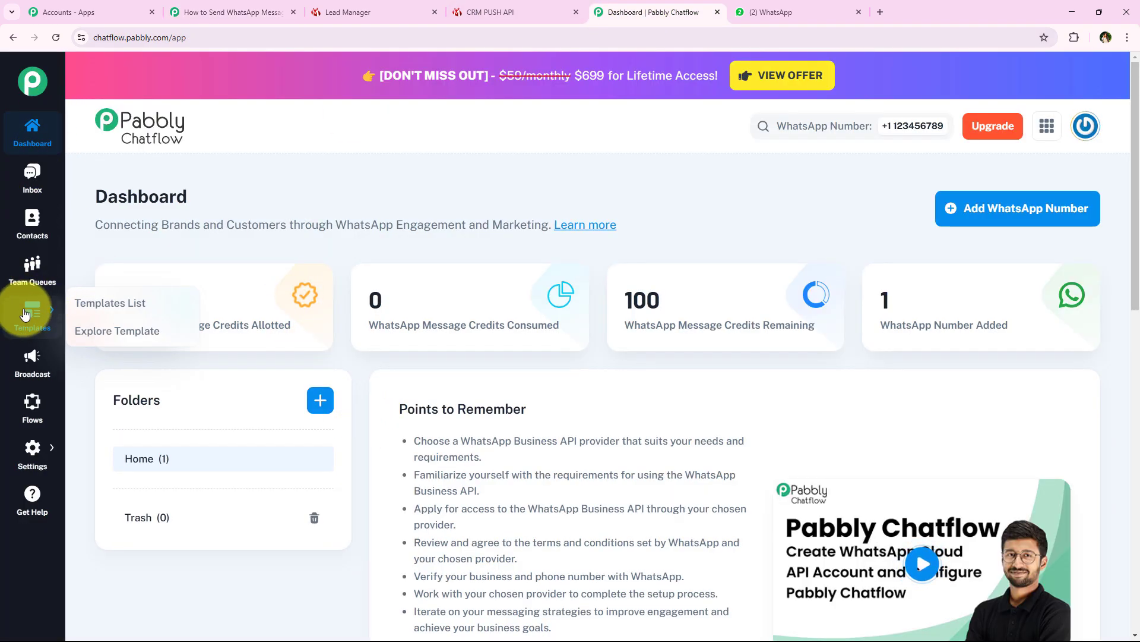
left_click(98, 304)
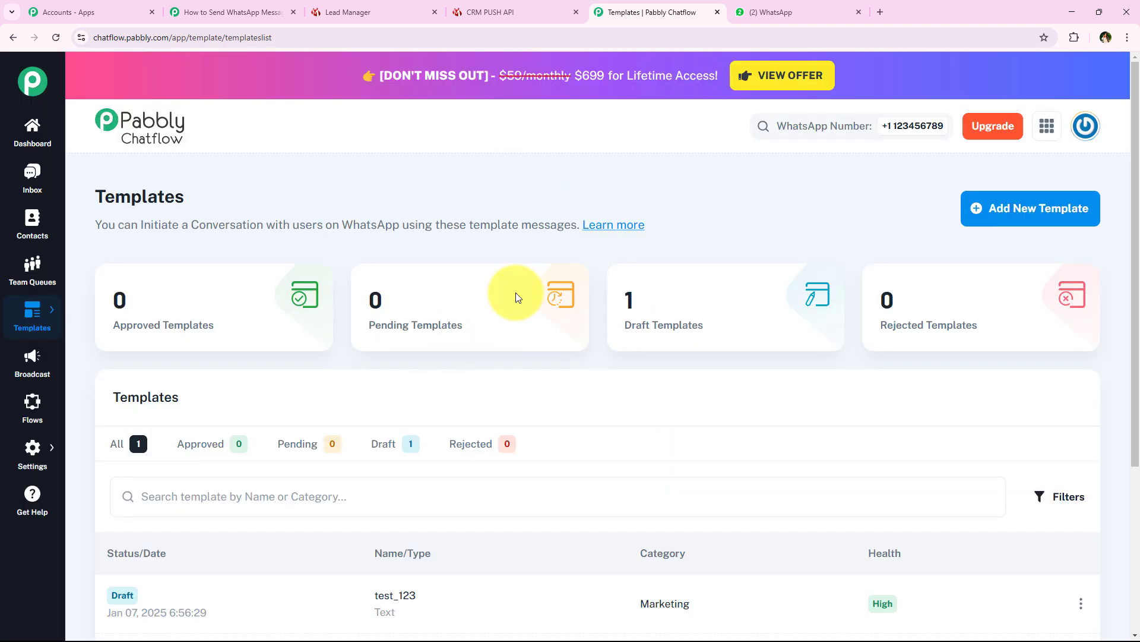
Step: Start a new template with Marketing as its category
left_click(1012, 217)
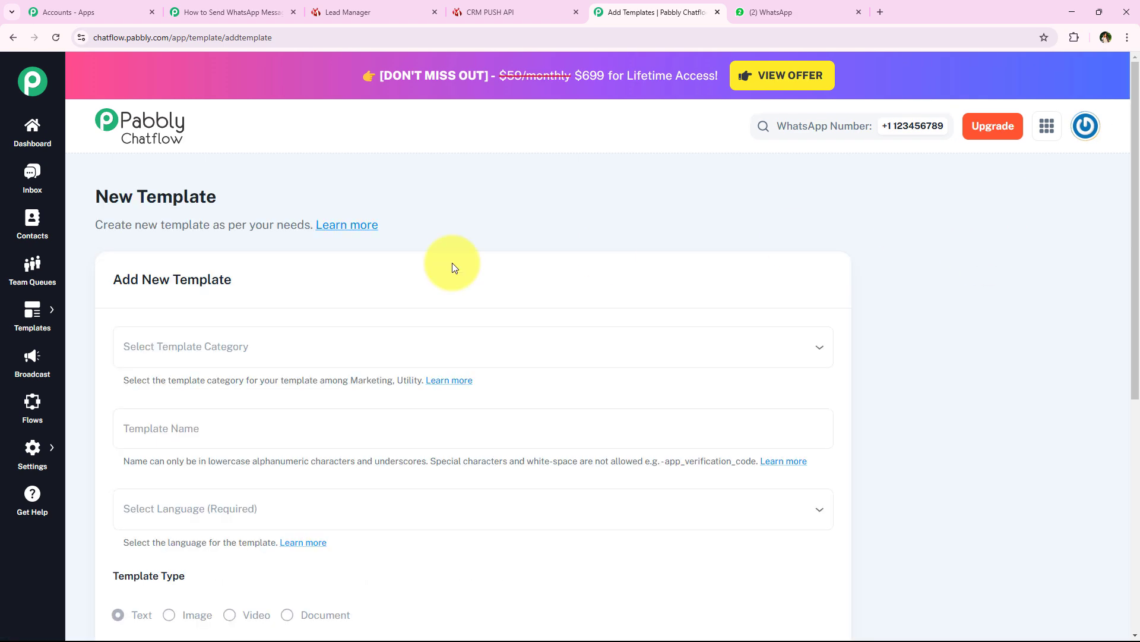
scroll(243, 333, "down", 2)
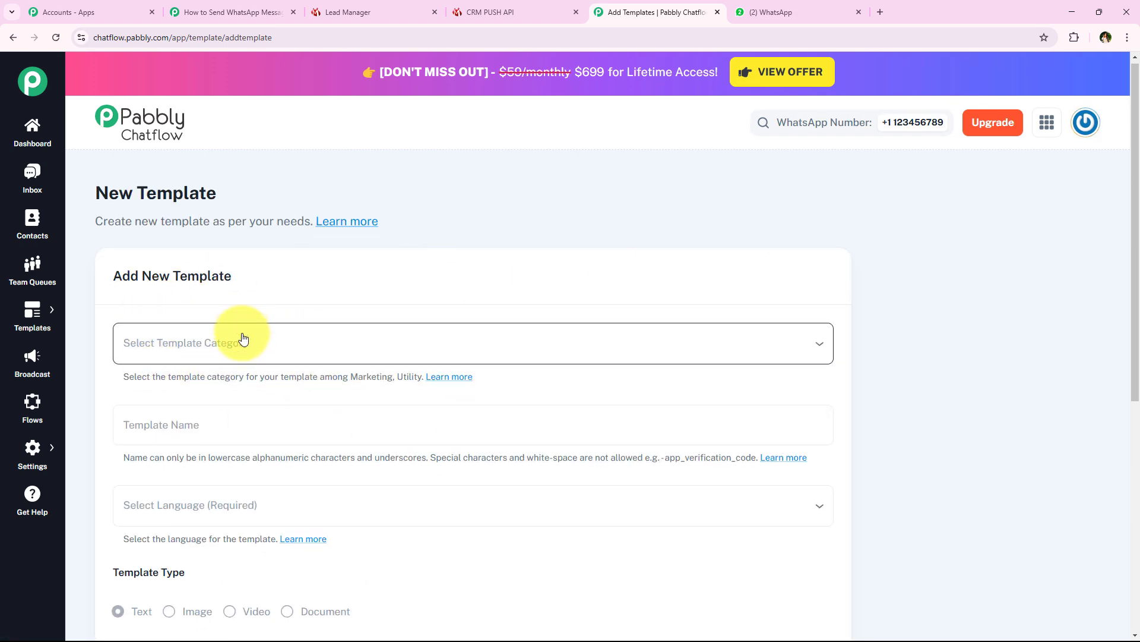
scroll(367, 319, "down", 1)
scroll(364, 347, "down", 4)
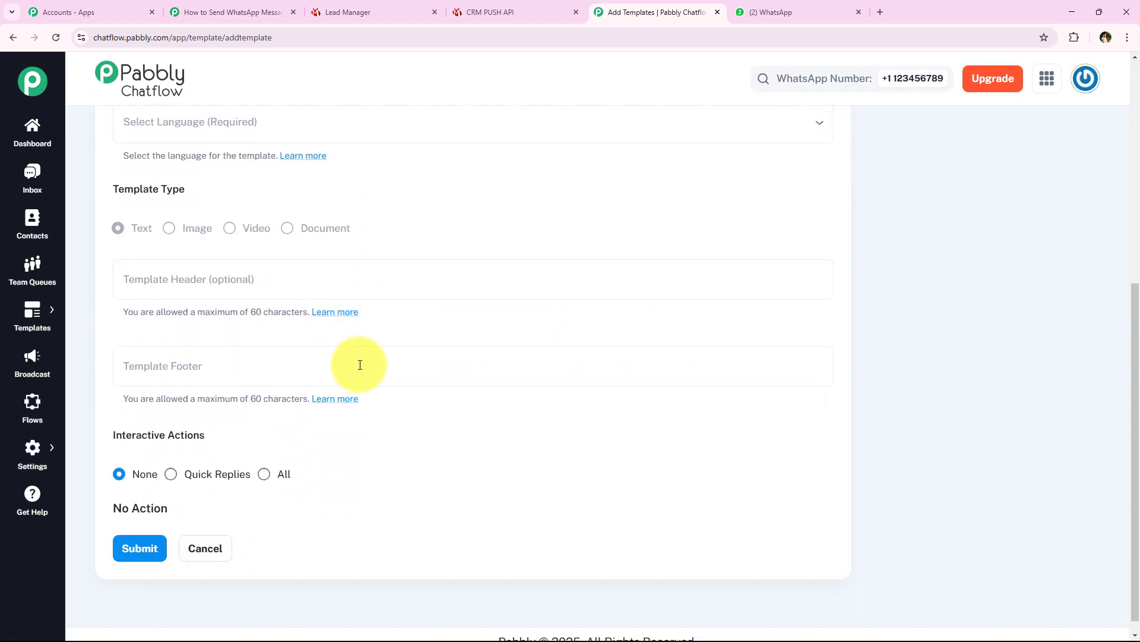
scroll(325, 447, "up", 6)
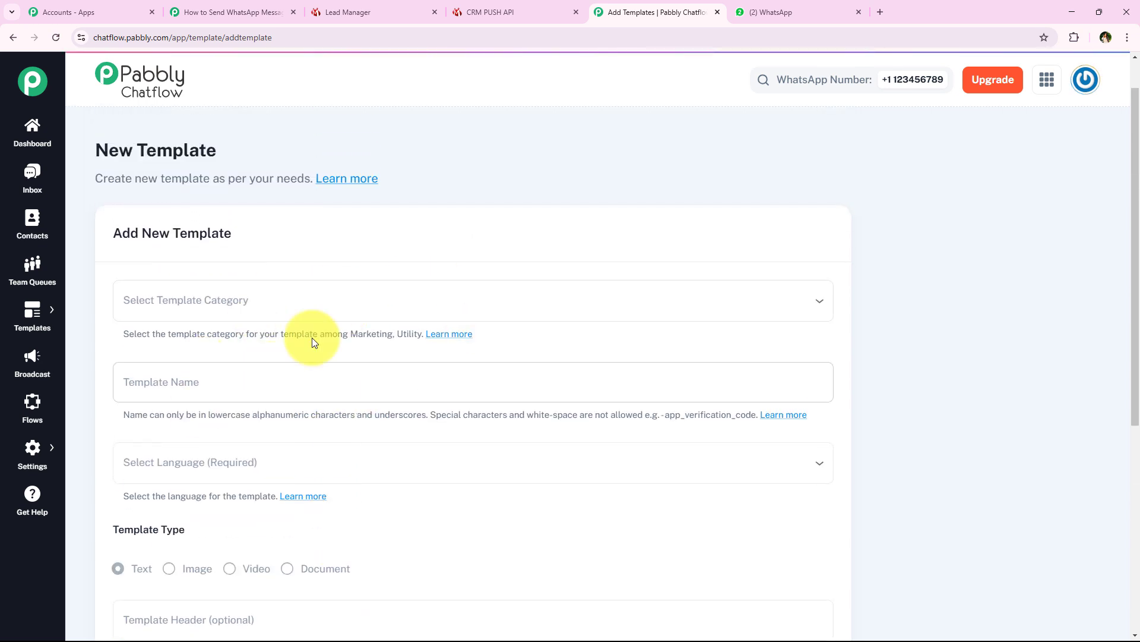
left_click(226, 292)
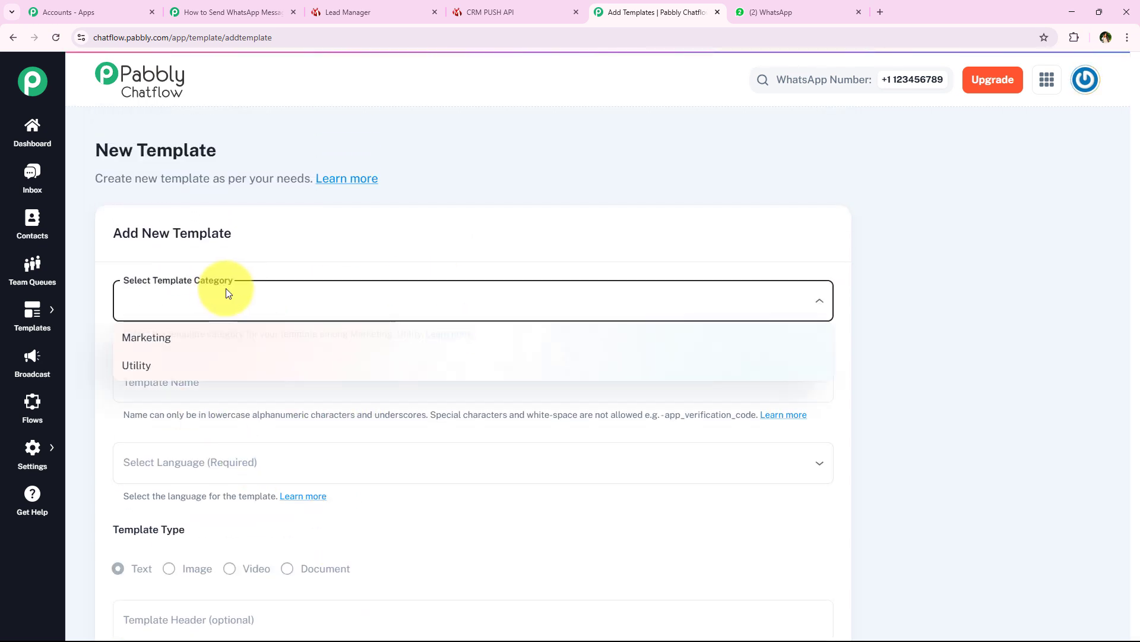
left_click(199, 334)
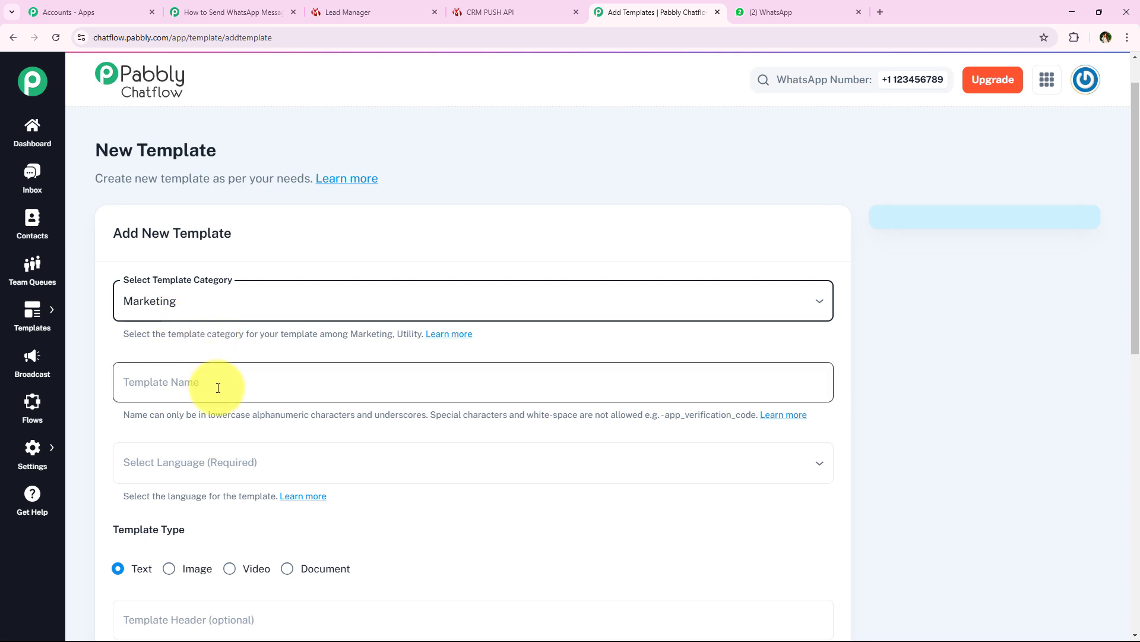
Step: Name the template indiamart_lead, checking the naming rules
left_click(233, 373)
scroll(280, 445, "down", 1)
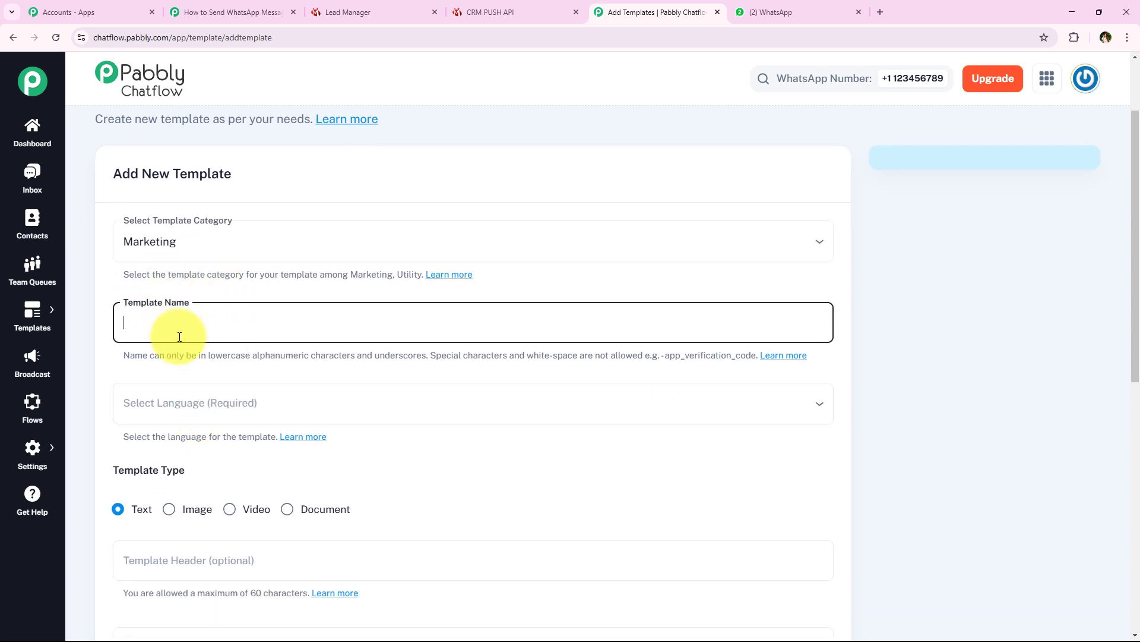
left_click_drag(122, 357, 429, 358)
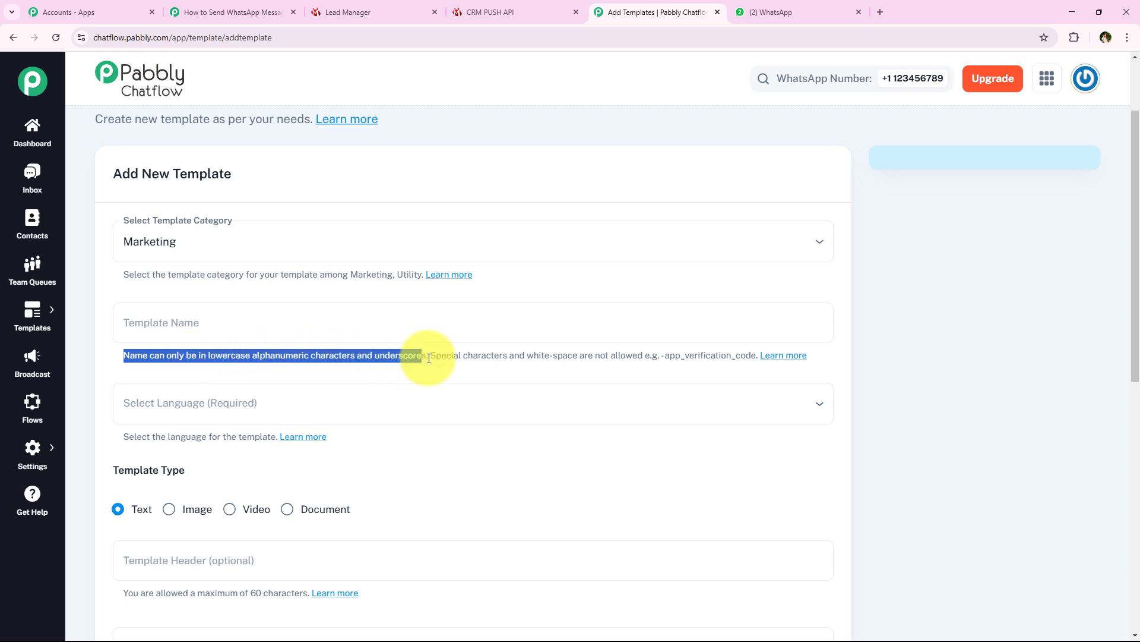
left_click(156, 321)
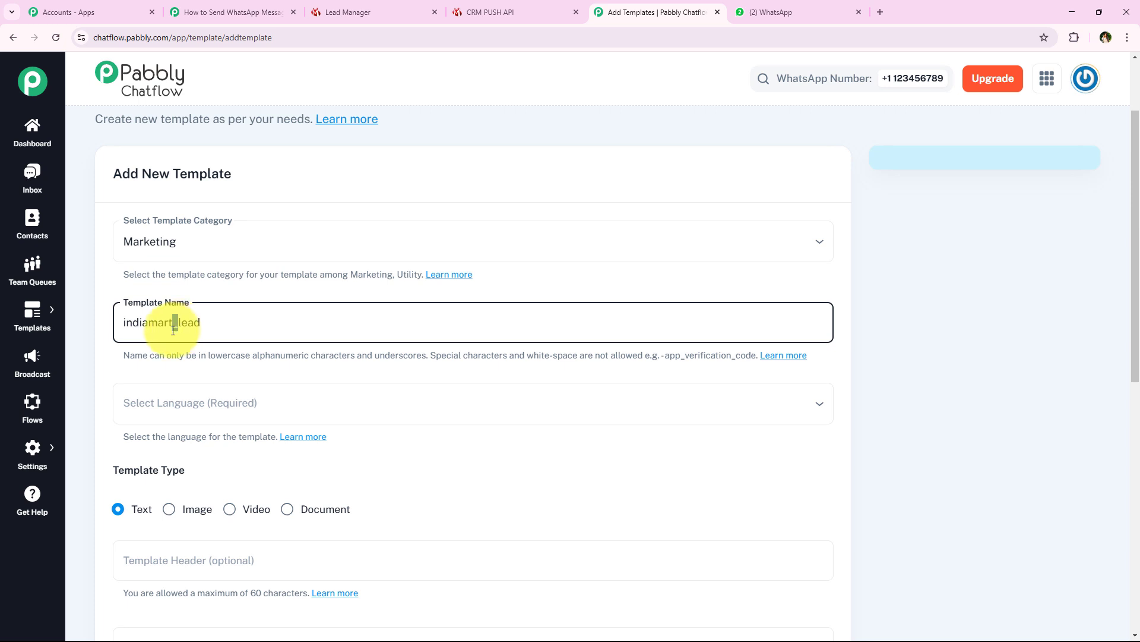
left_click(171, 369)
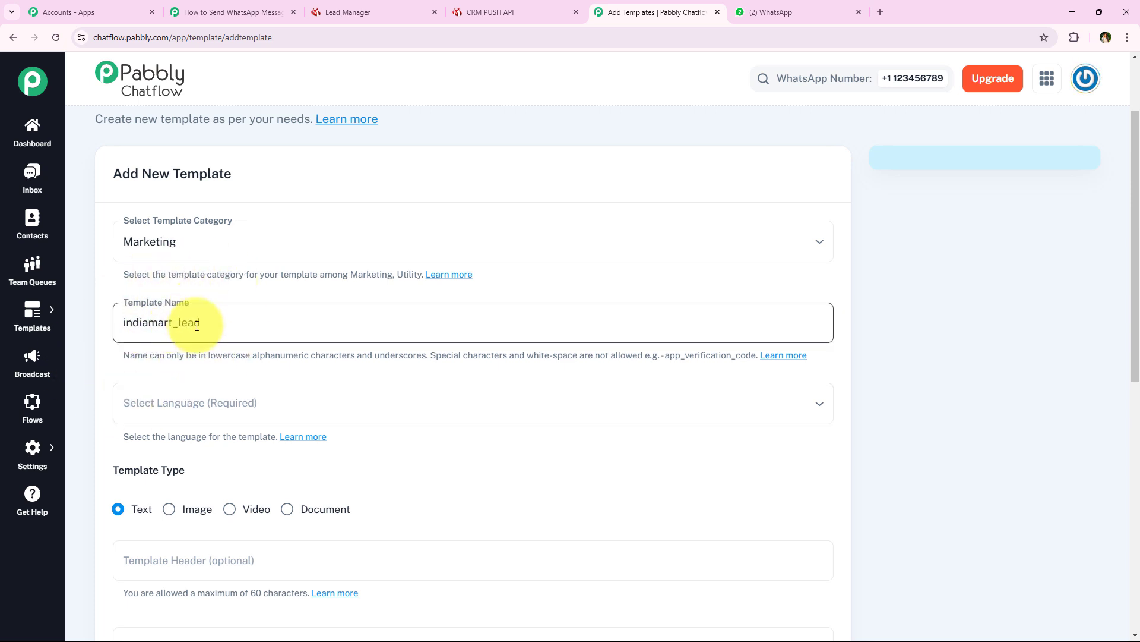
Step: Bring up the template language list, jumping to English
scroll(240, 365, "down", 3)
left_click(292, 233)
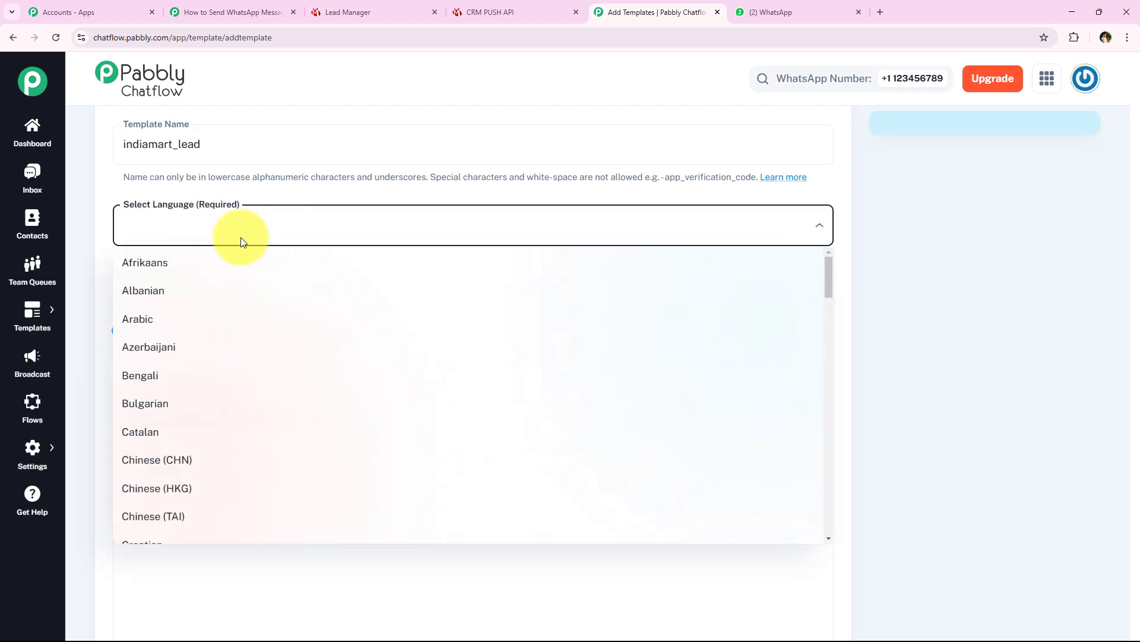
key("e")
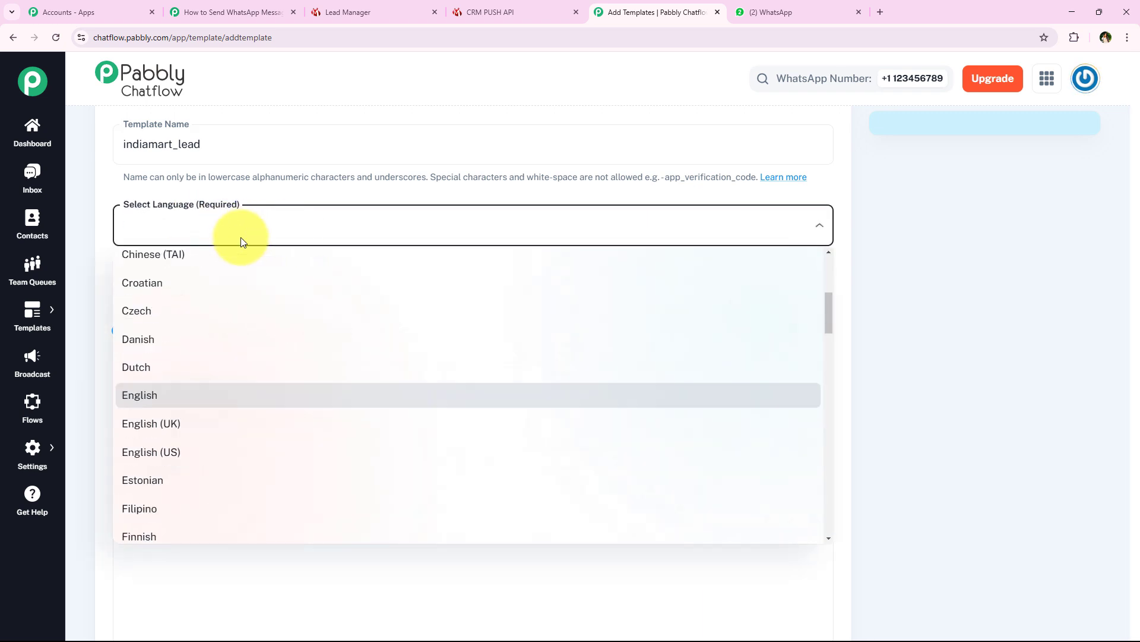
Step: Set the language to English, keep Text as template type, and leave the header empty
left_click(187, 404)
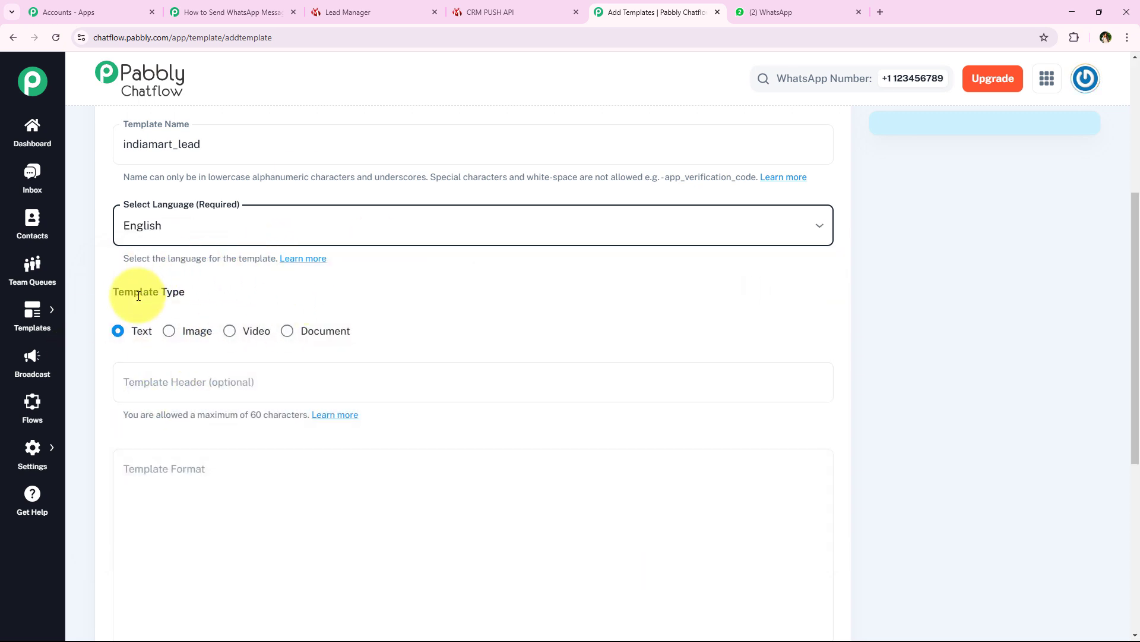
left_click(256, 333)
left_click(309, 337)
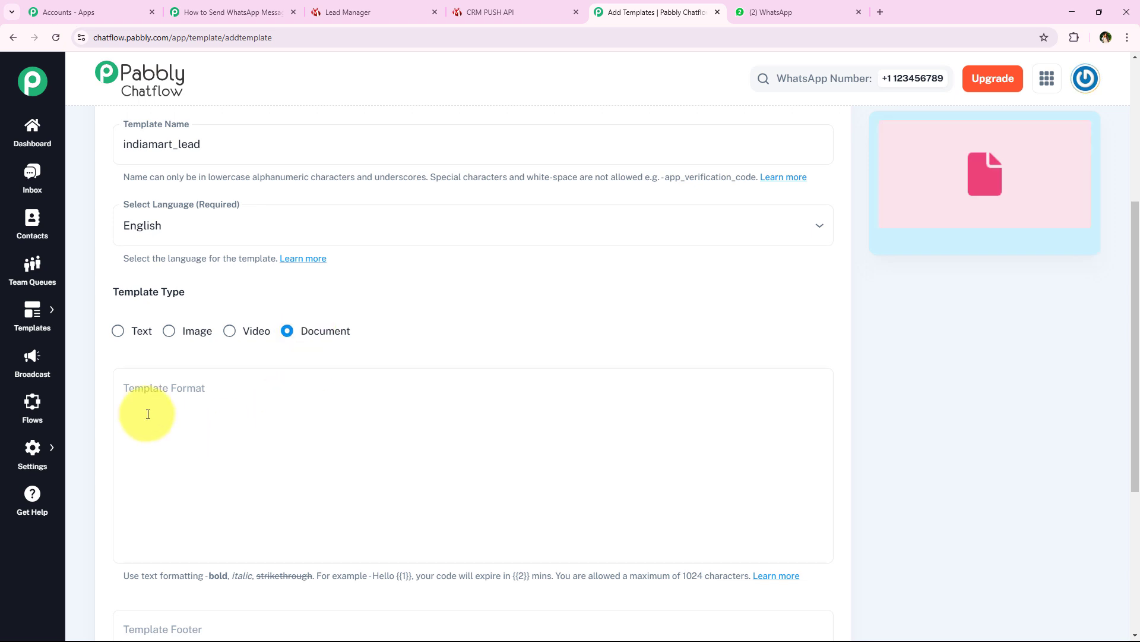
left_click(128, 332)
scroll(165, 384, "down", 1)
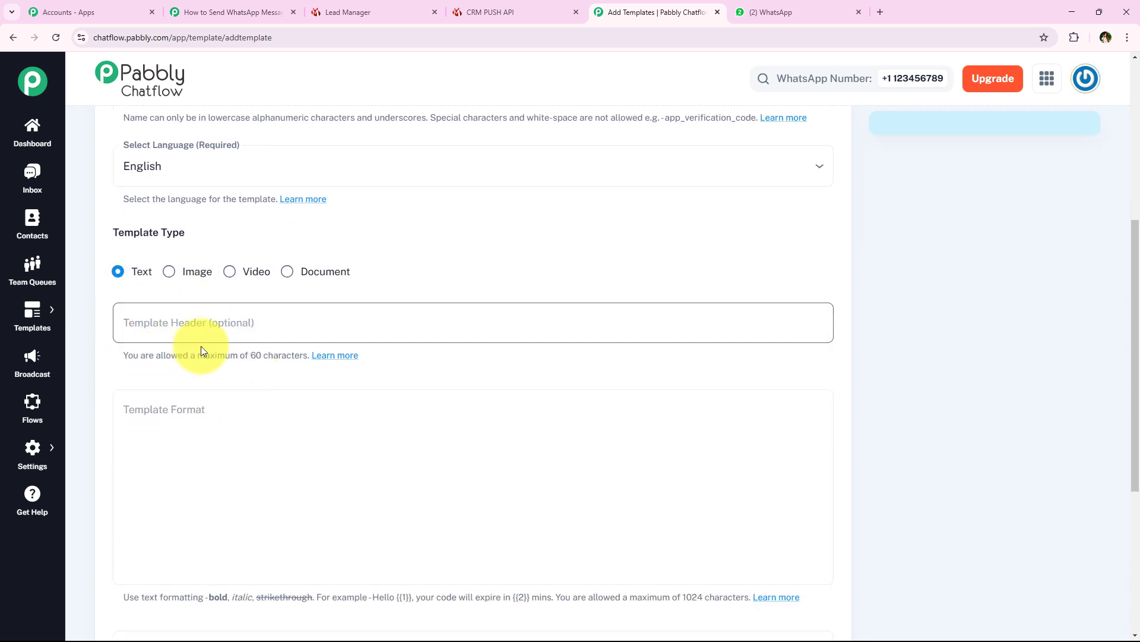
left_click(204, 334)
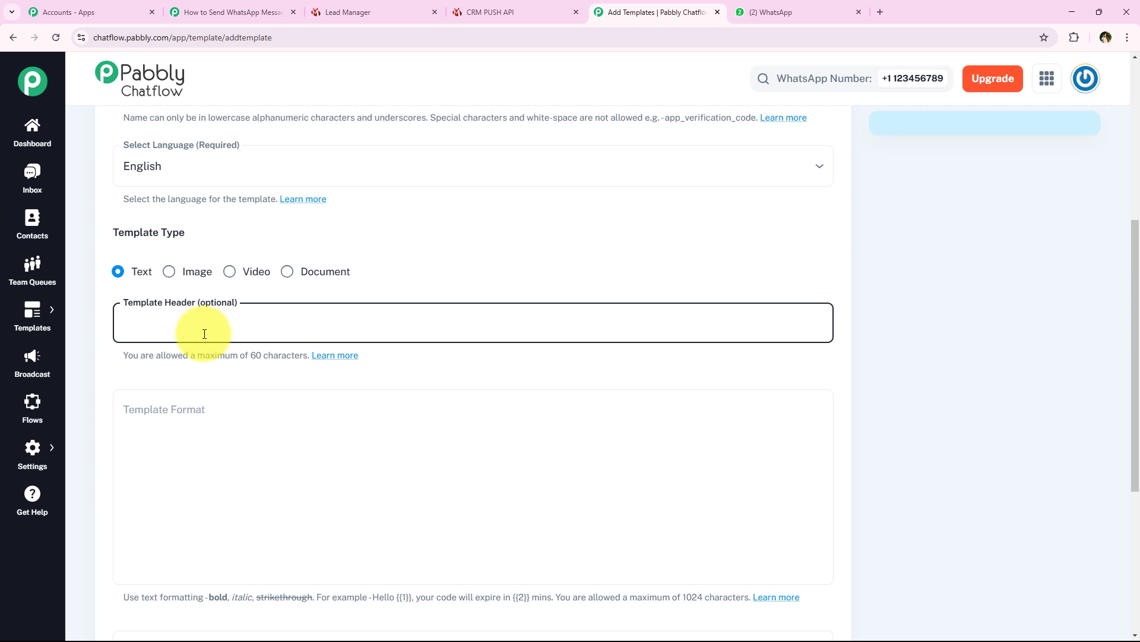
type("h")
key("BackSpace")
key("BackSpace")
key("BackSpace")
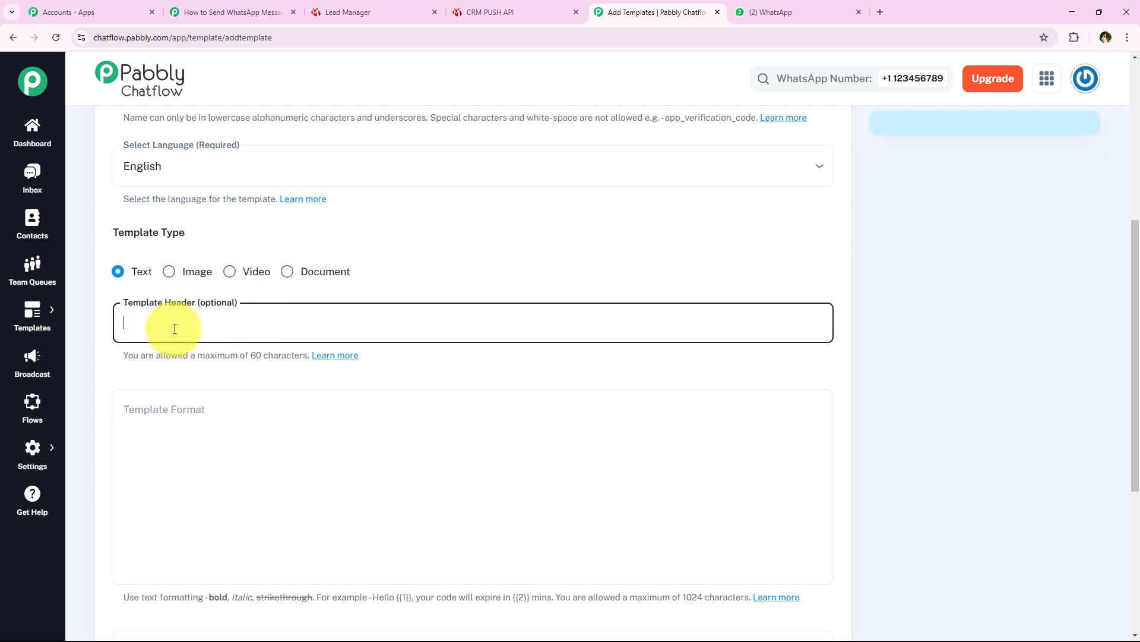
scroll(175, 329, "down", 2)
Step: Write the template body as Hello {{1}}, referring to the earlier WhatsApp test message
left_click(255, 324)
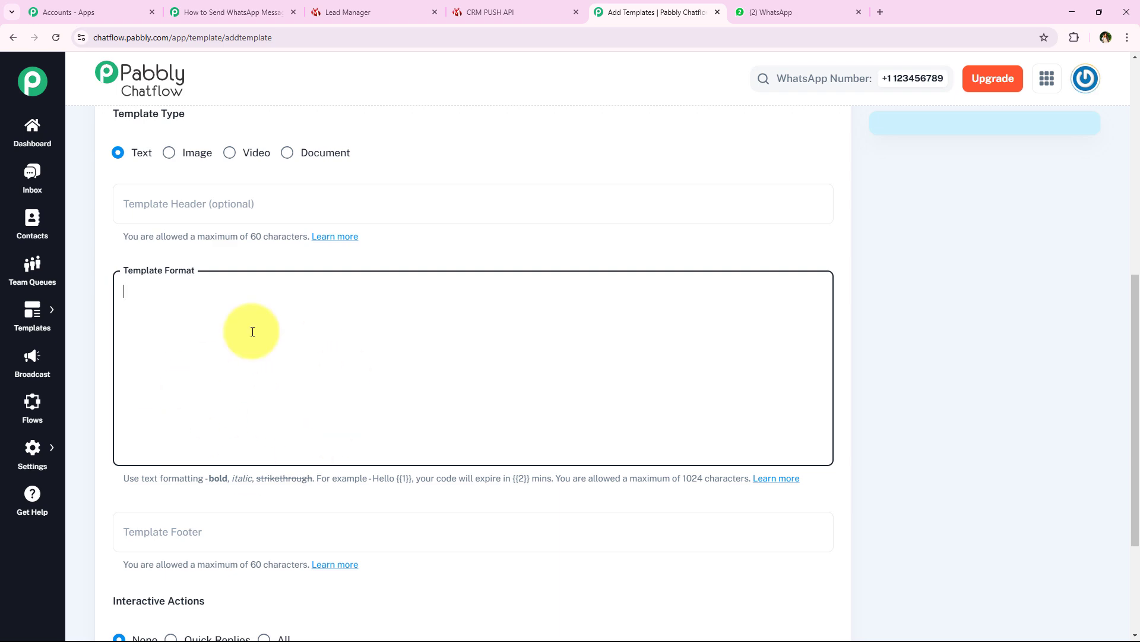
left_click(773, 11)
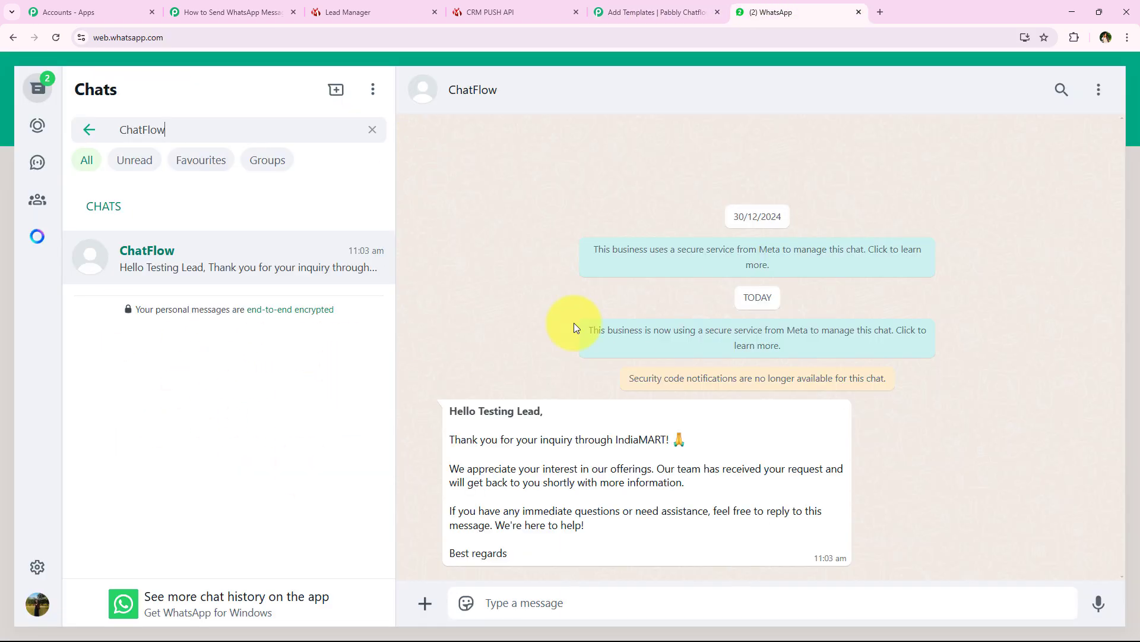
left_click(638, 10)
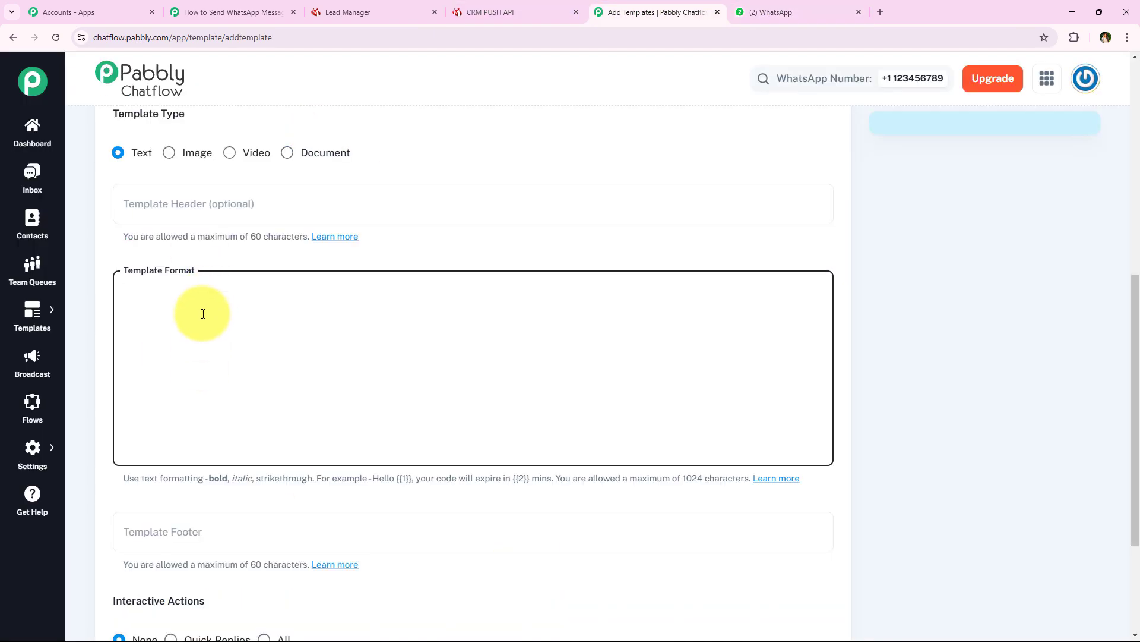
type("Hello Lead")
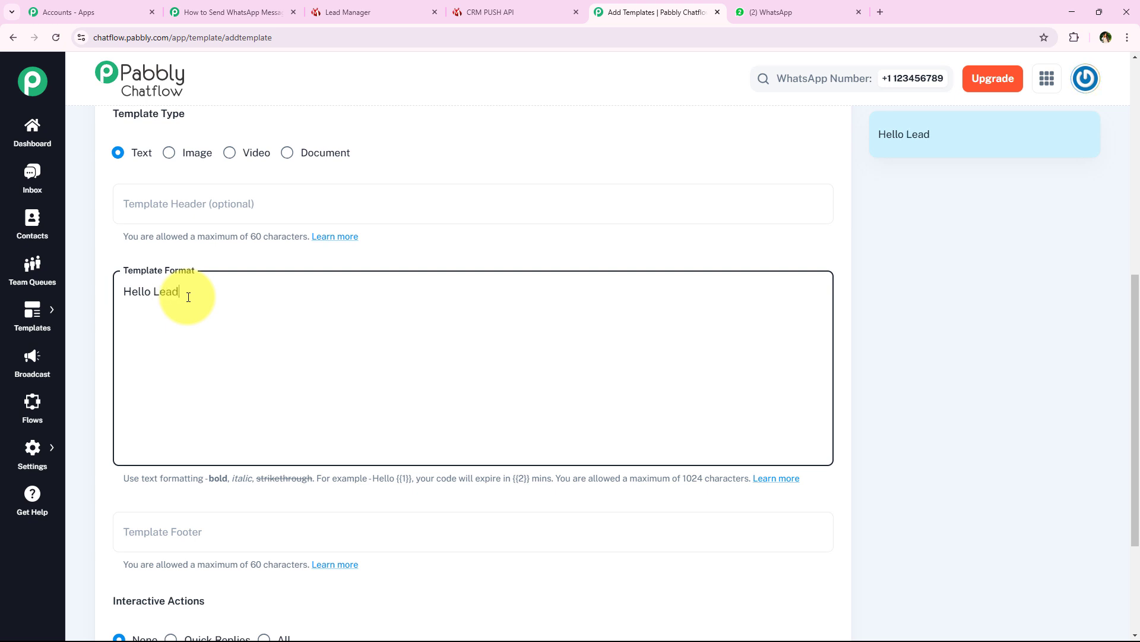
key("BackSpace")
key("BackSpace")
key("BackSpace")
key("BackSpace")
Step: Finish the Hello {{1}} body and give Field 1 the sample value Demo Lead
type("{{1}}")
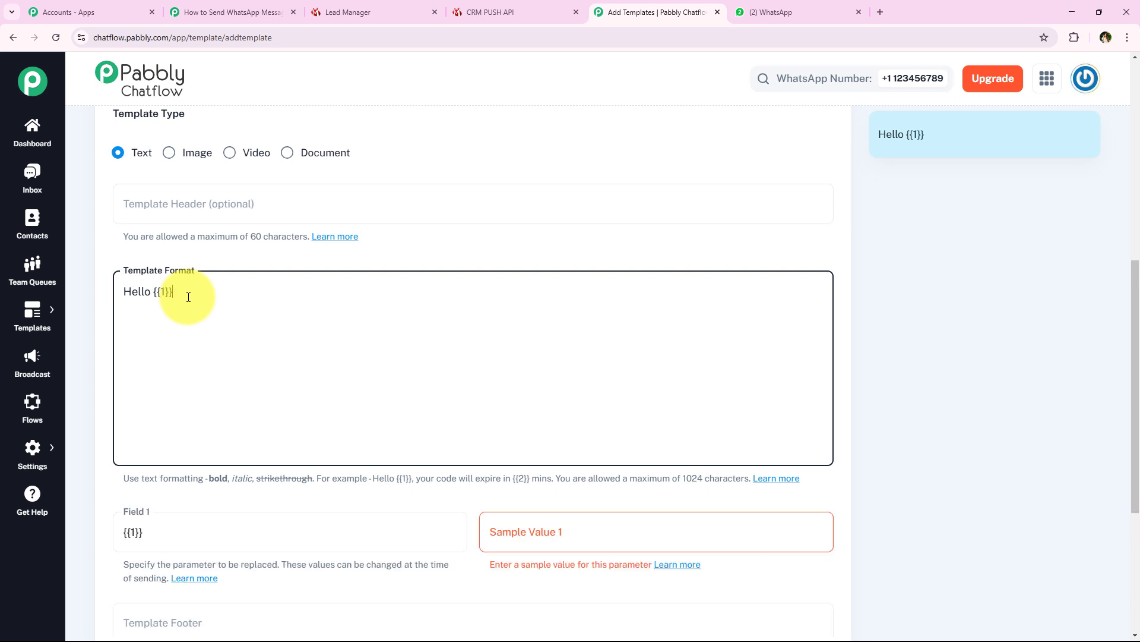
left_click(284, 500)
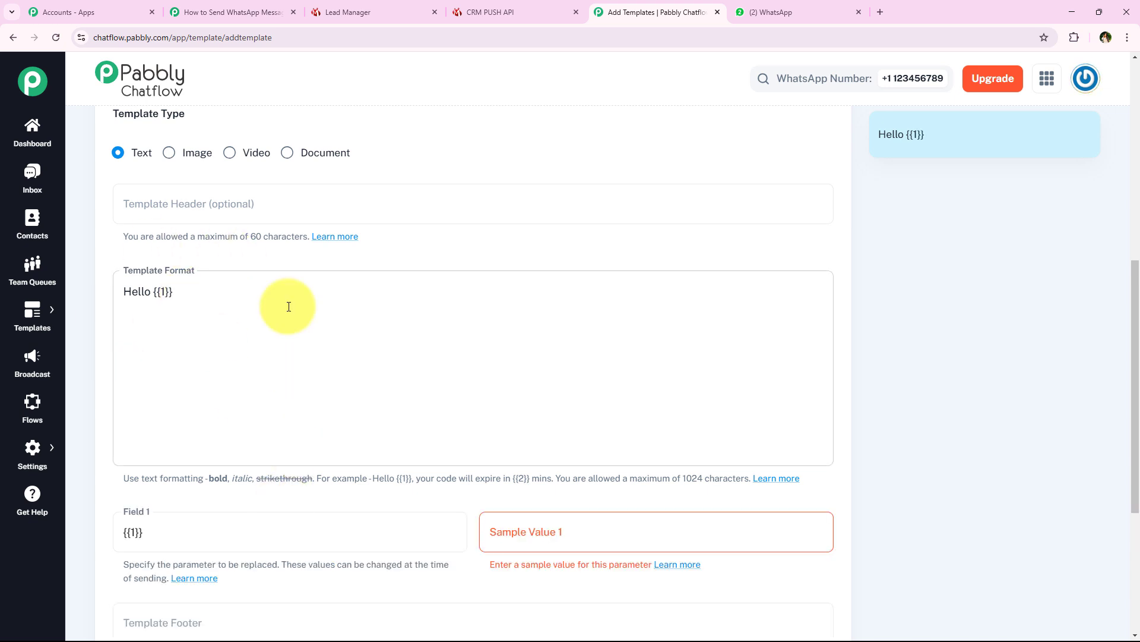
left_click(542, 538)
type("Demo ")
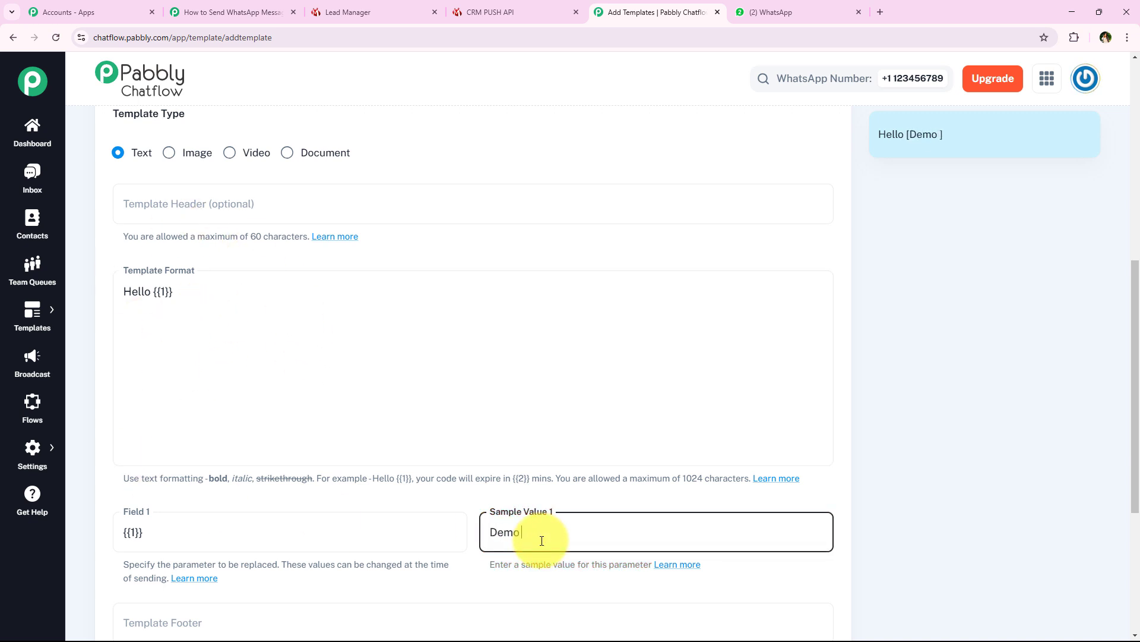
type("Lead")
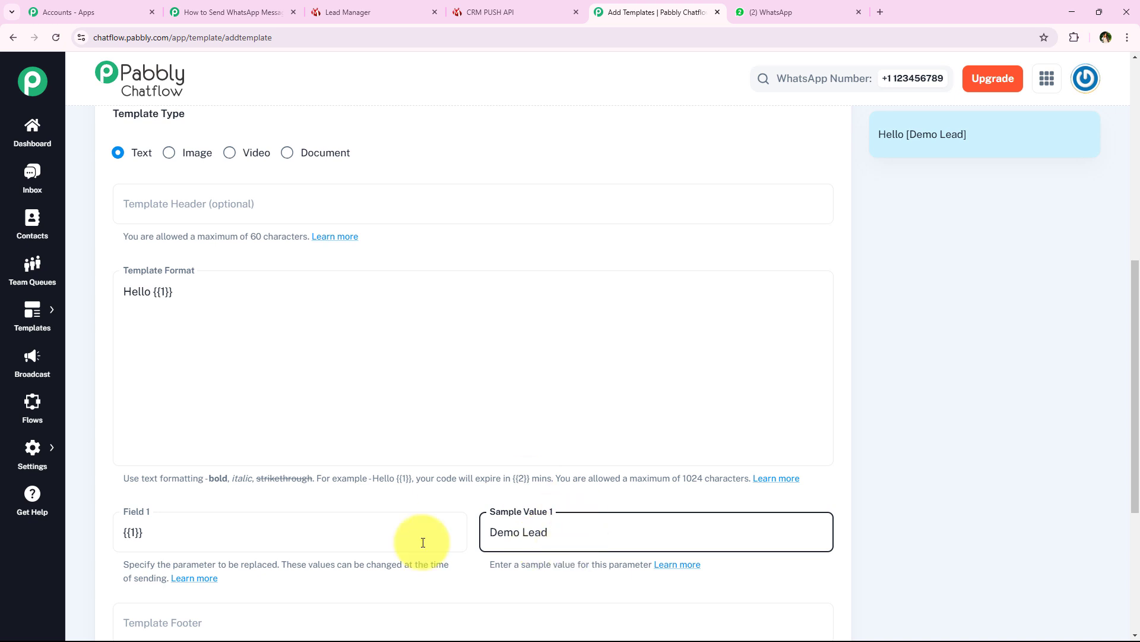
scroll(929, 453, "down", 1)
Step: Check the preview greeting and try an extra line below Hello {{1}}, then remove it
left_click(701, 313)
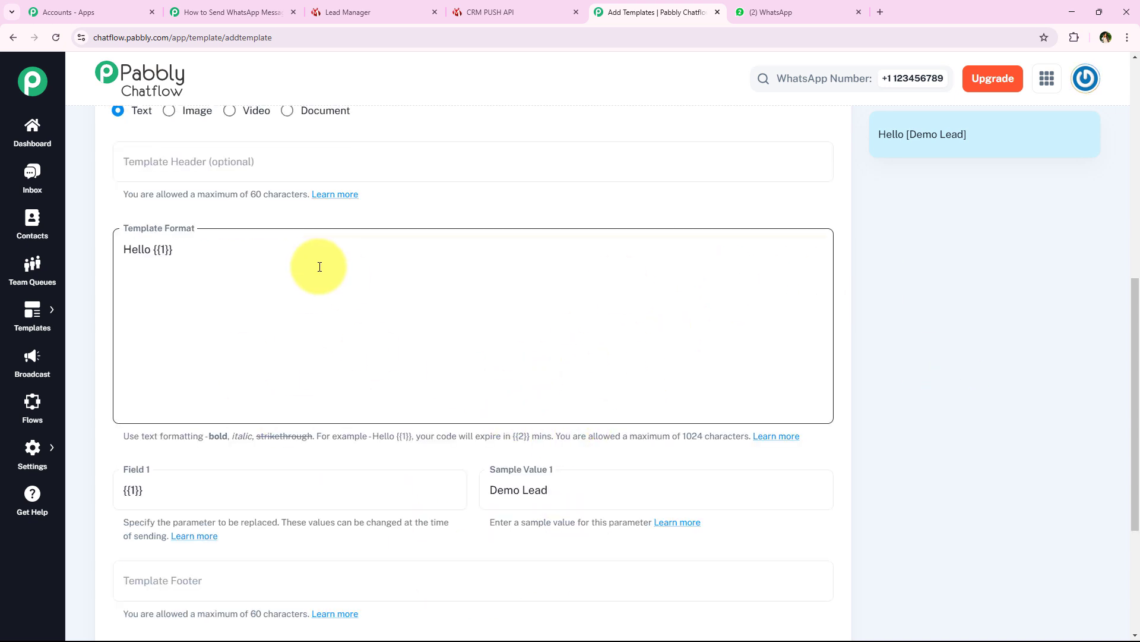
left_click(893, 138)
triple_click(893, 137)
left_click(1010, 131)
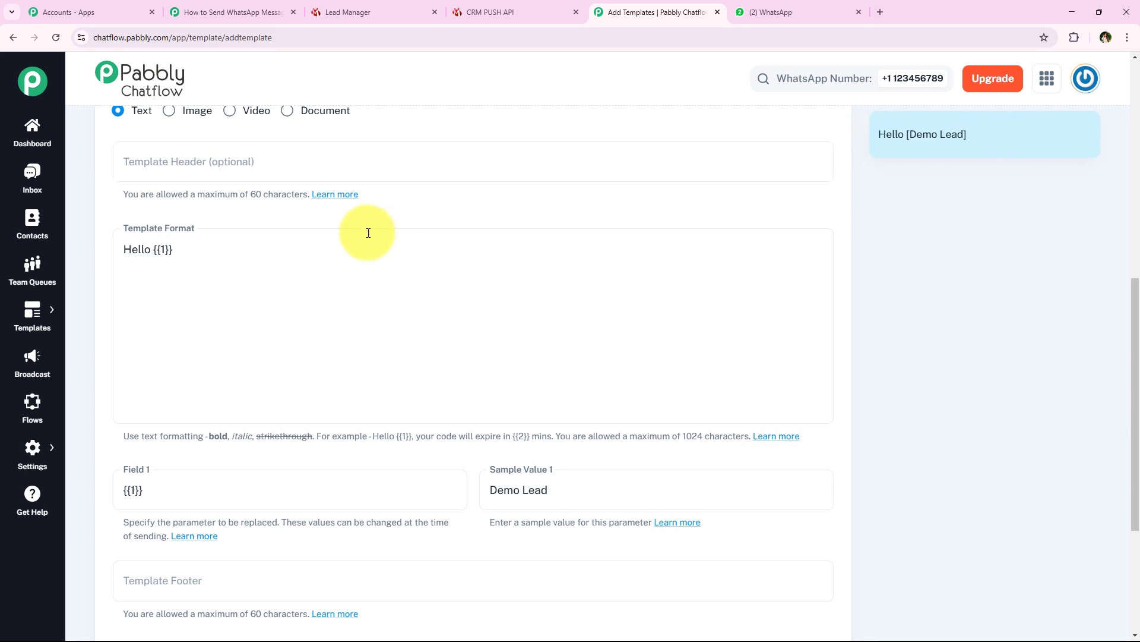
left_click(338, 261)
key("Return")
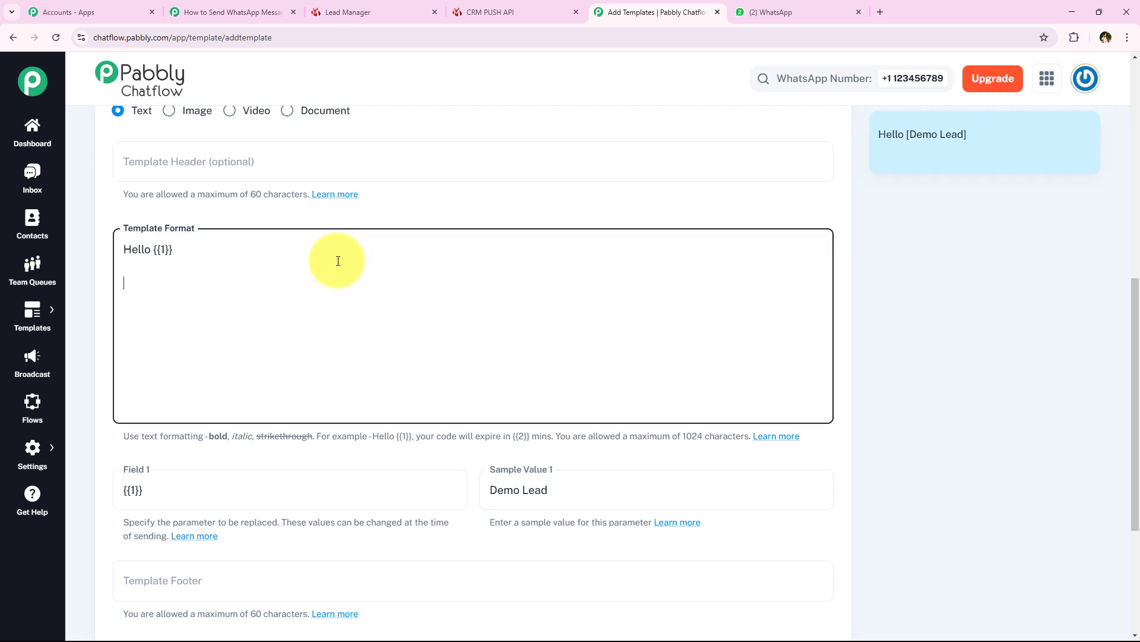
type("Hope")
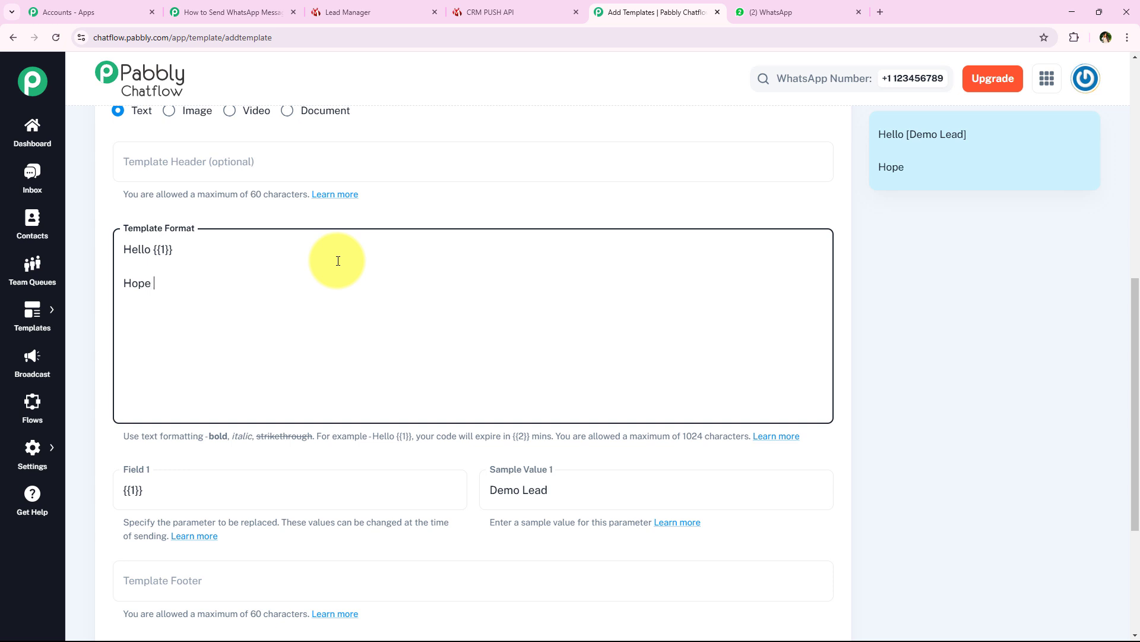
key("BackSpace")
key("BackSpace")
key("BackSpace")
key("BackSpace")
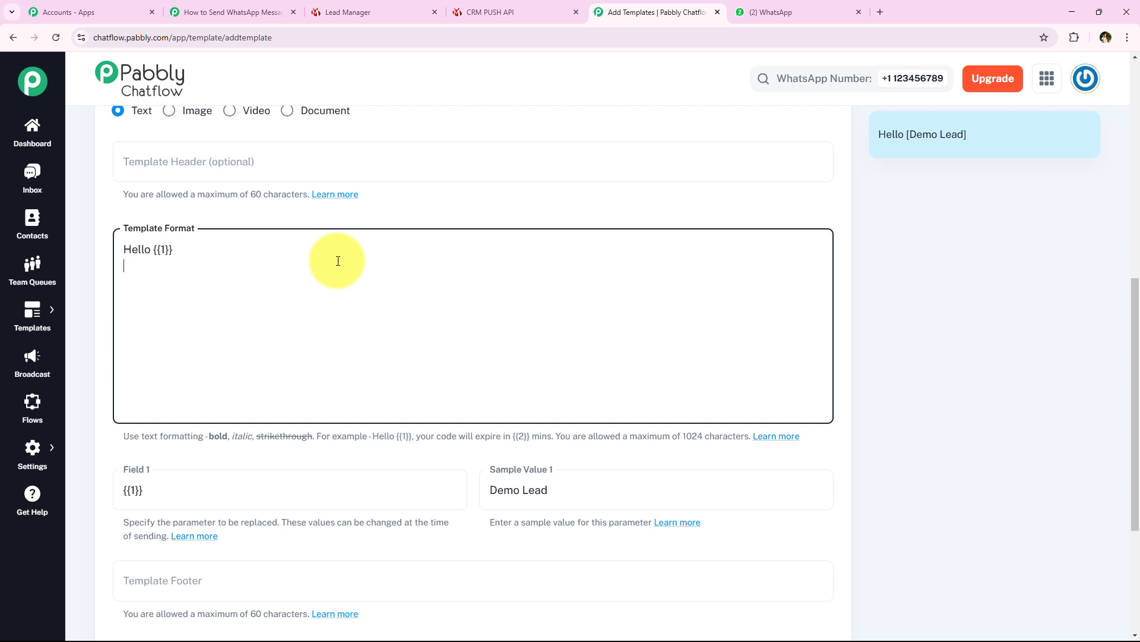
Step: Add {{2}} and {{3}} placeholder lines, then delete them, keeping only Hello {{1}}
key("Return")
type("{{2")
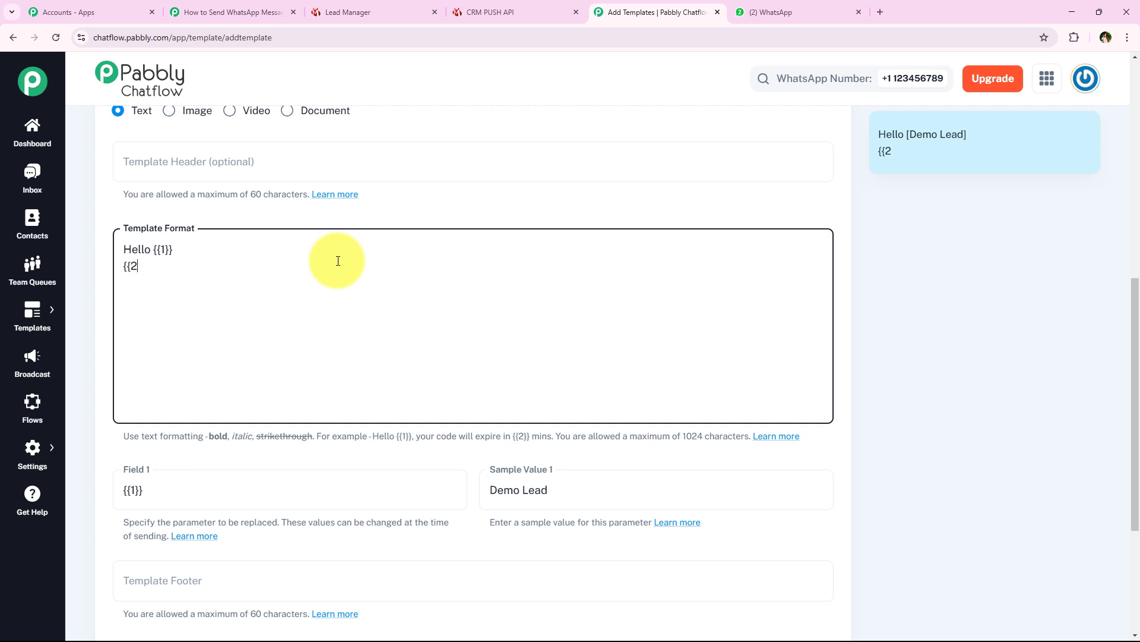
type("}}")
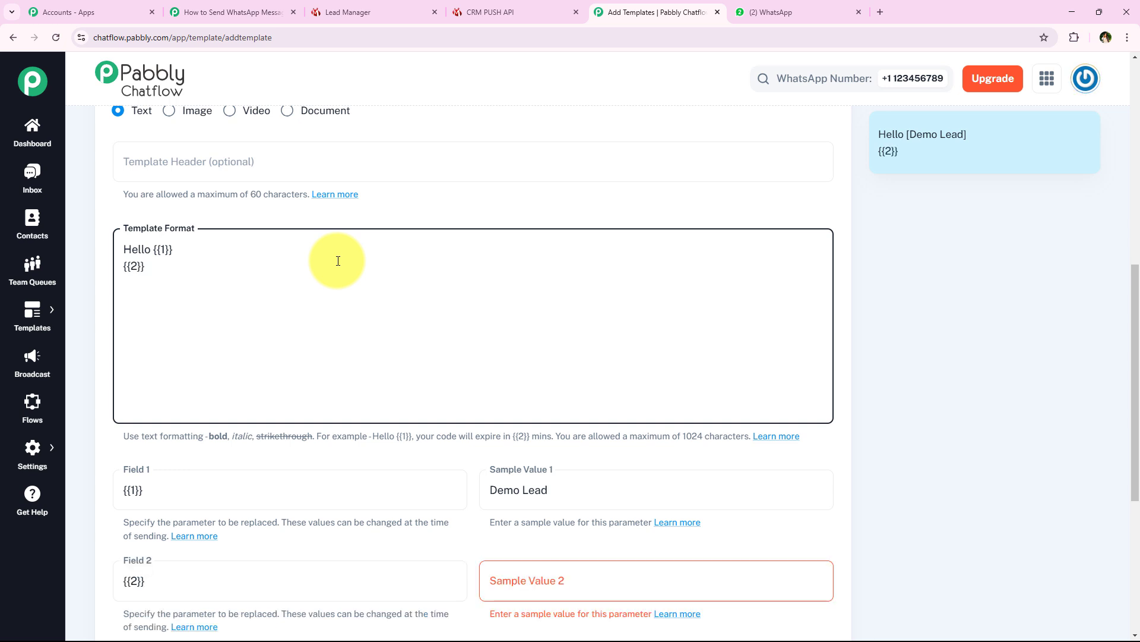
key("Return")
type("{")
key("BackSpace")
type("{{")
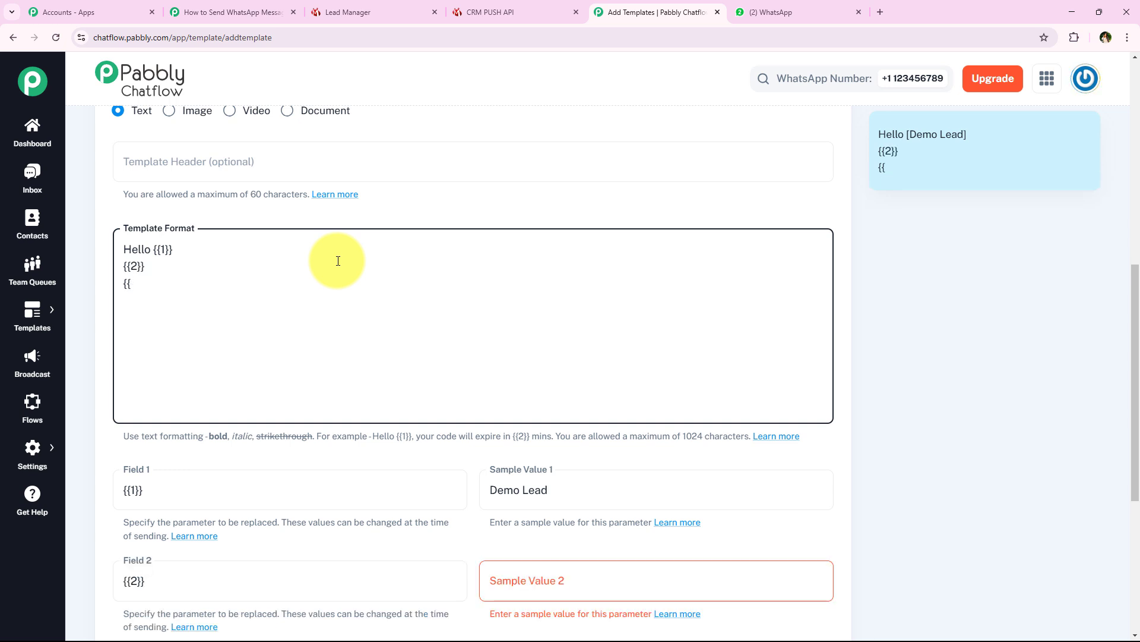
type("3}}")
key("BackSpace")
key("BackSpace")
key("BackSpace")
key("BackSpace")
key("BackSpace")
key("BackSpace")
key("BackSpace")
key("BackSpace")
key("BackSpace")
key("BackSpace")
key("BackSpace")
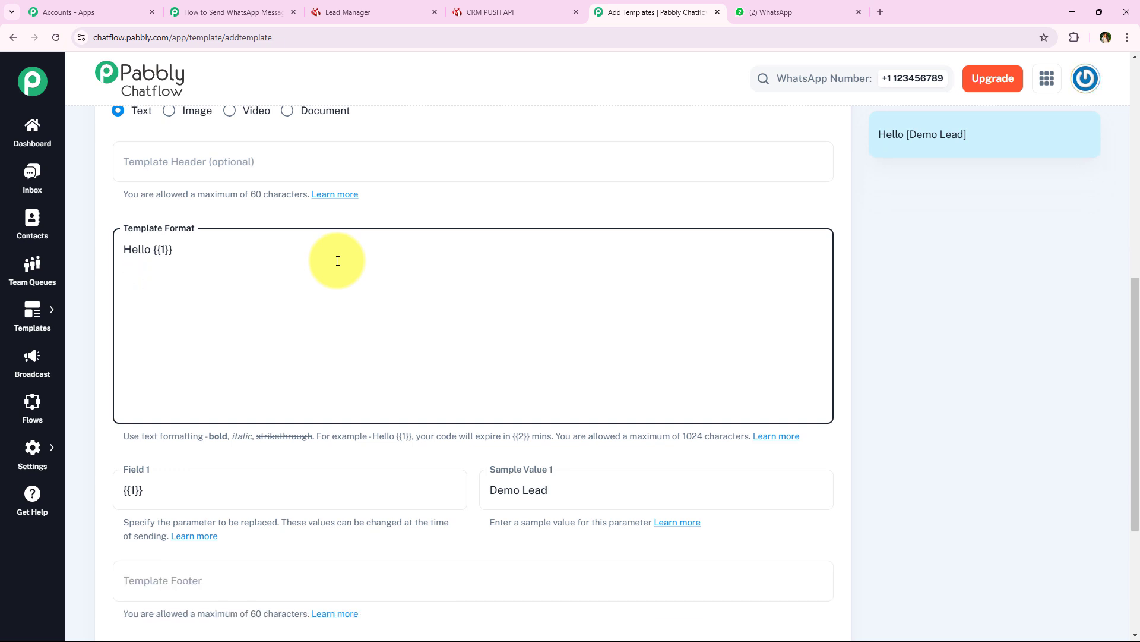
scroll(331, 243, "down", 2)
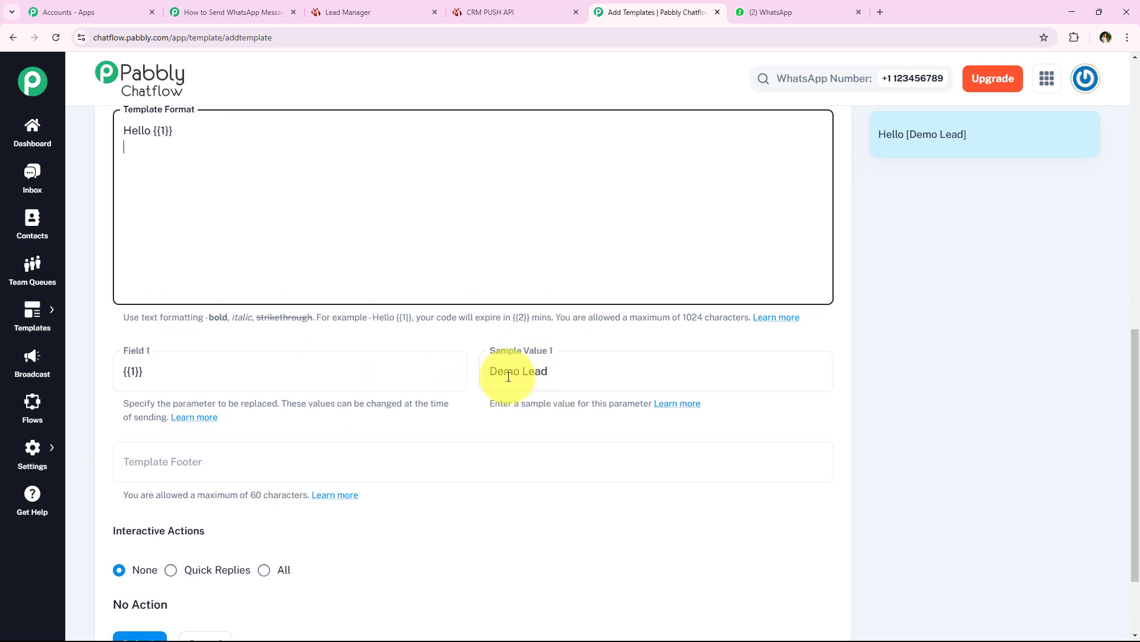
scroll(265, 420, "down", 2)
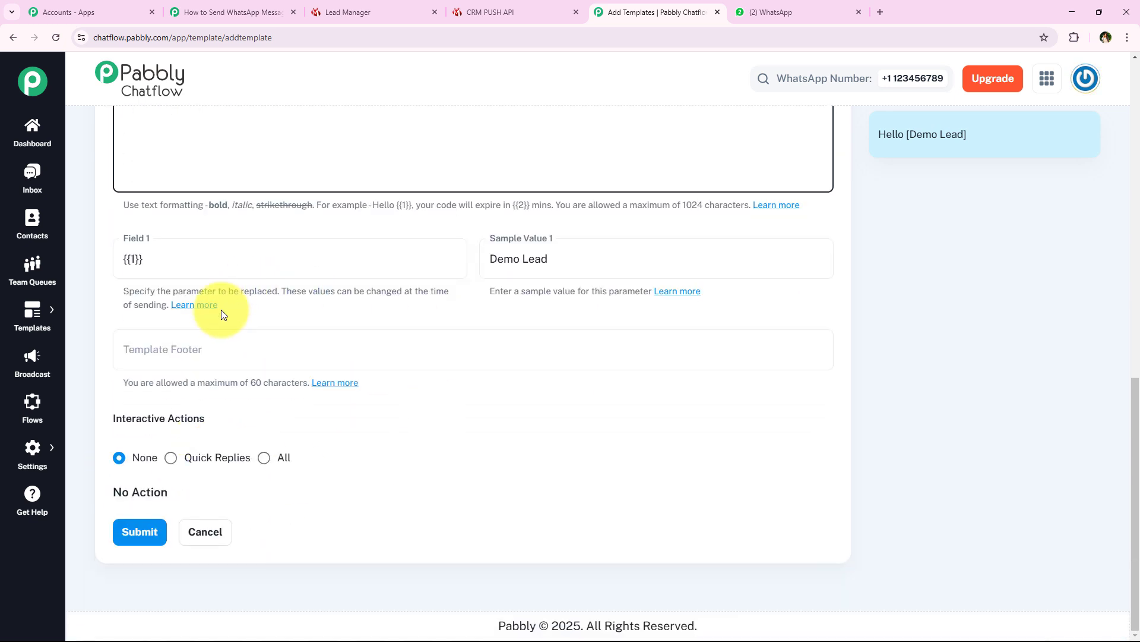
Step: Add the footer 'Thank You' to the template and check it in the preview
left_click(178, 347)
type("Thank You")
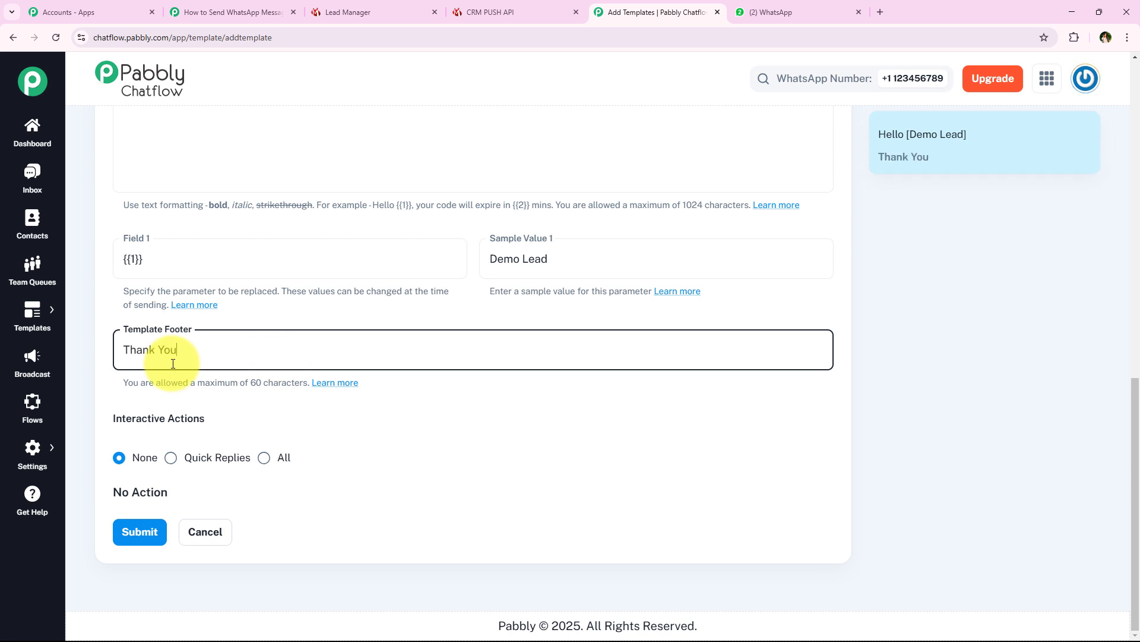
triple_click(945, 160)
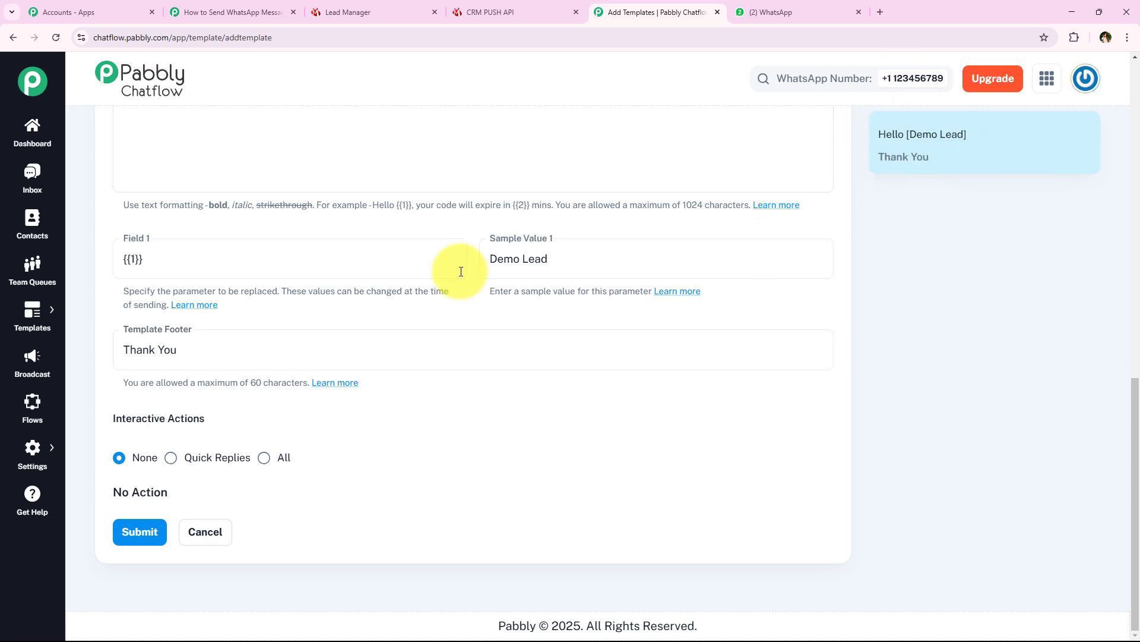
Step: Try Quick Replies and All for interactive actions, leaving None selected
left_click_drag(106, 423, 237, 440)
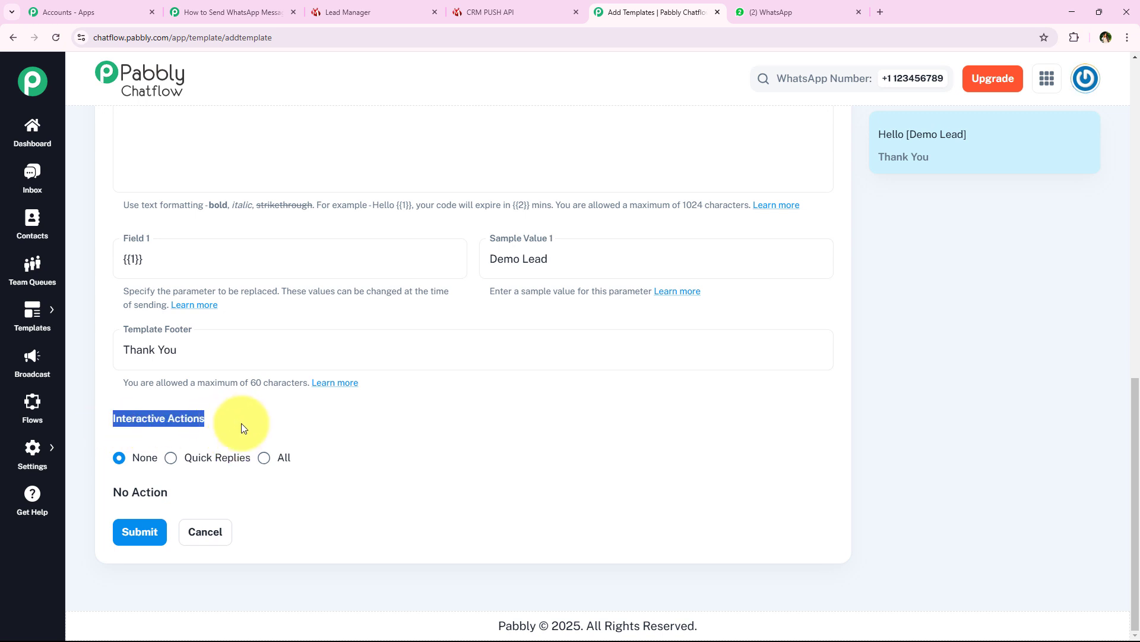
left_click(112, 435)
left_click(172, 467)
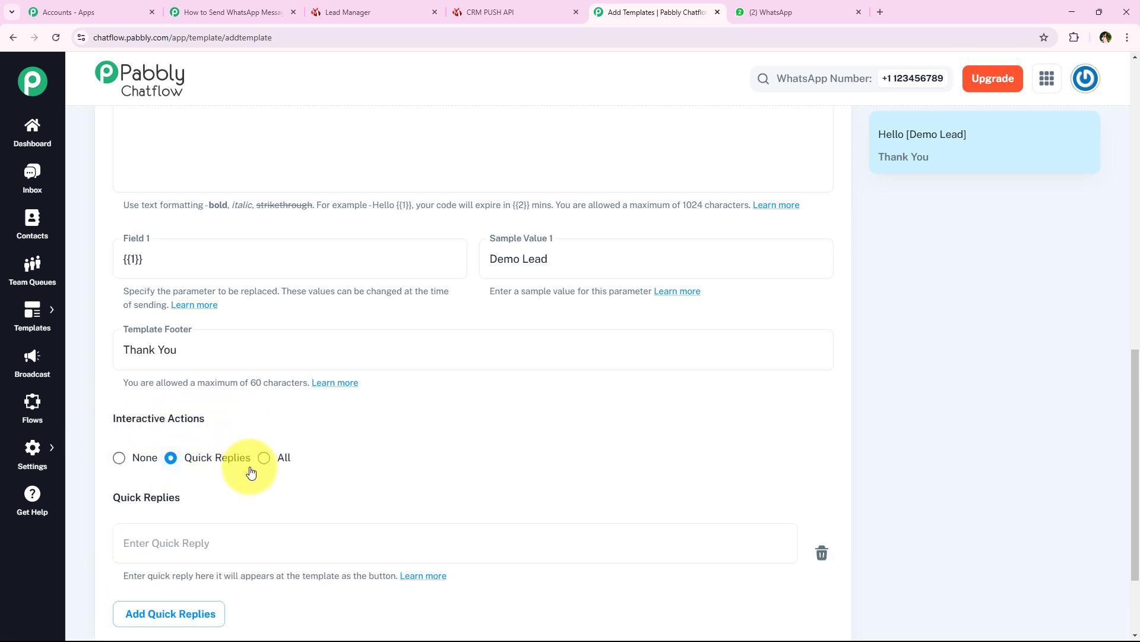
left_click(263, 465)
left_click(130, 465)
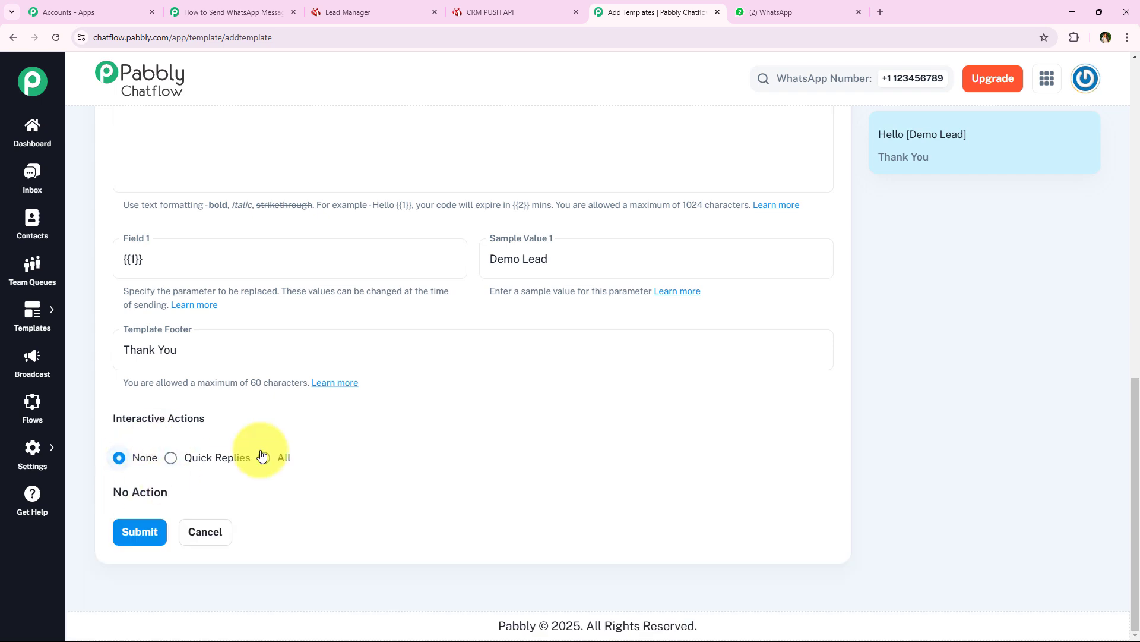
left_click(230, 464)
scroll(240, 469, "up", 4)
scroll(240, 469, "up", 4)
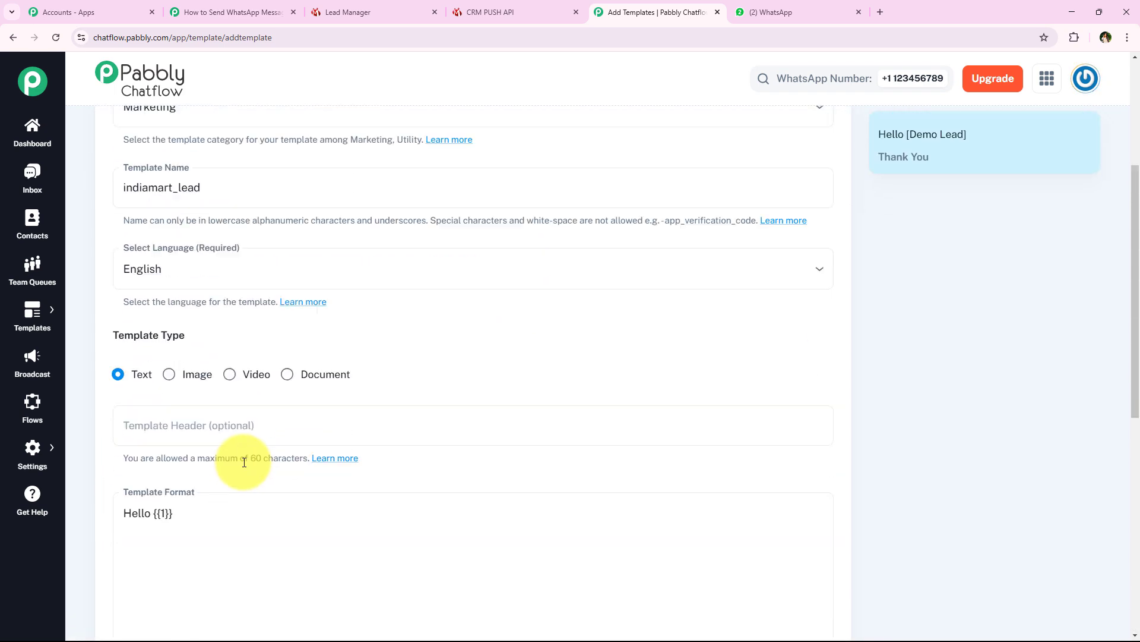
scroll(242, 460, "down", 8)
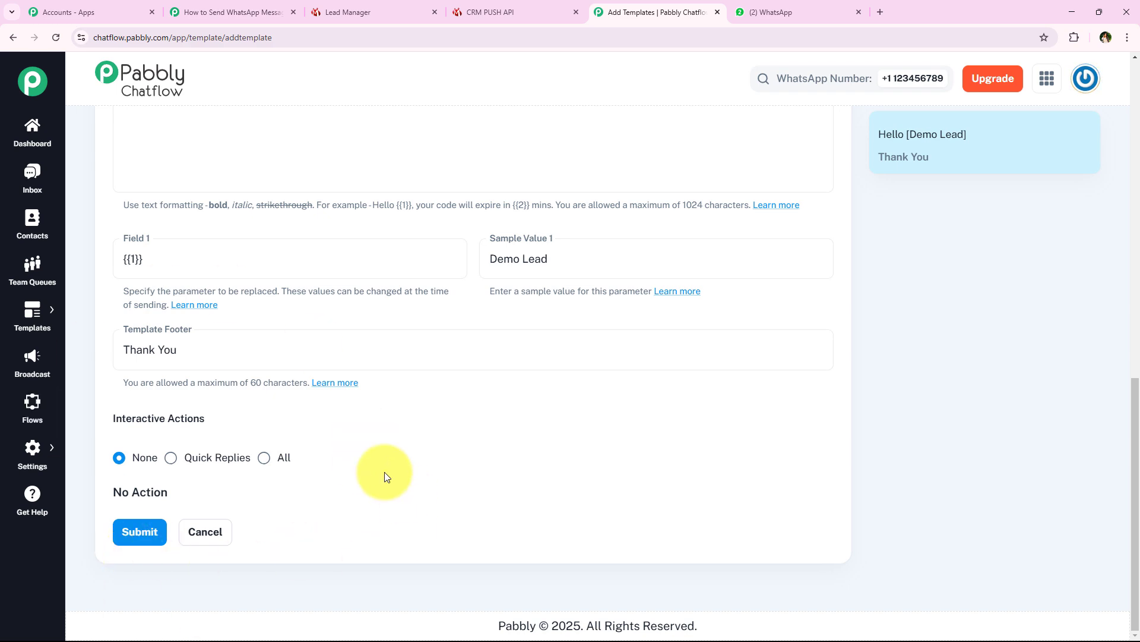
scroll(350, 249, "up", 10)
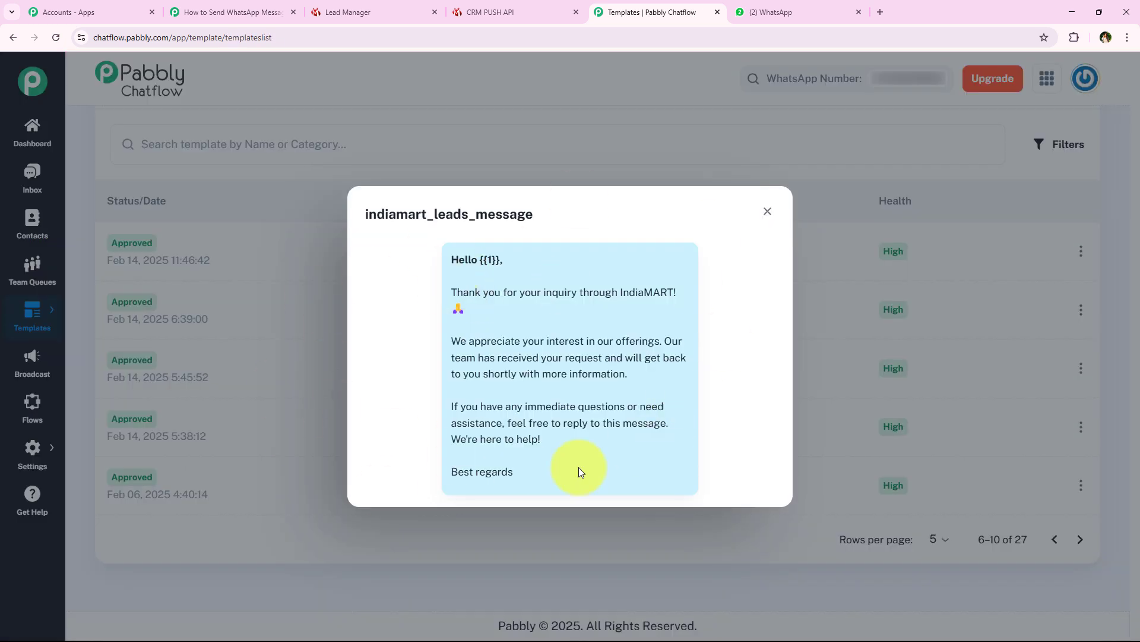
Step: Review the indiamart_leads_message template text, glance at WhatsApp, and return to the templates list
left_click_drag(447, 260, 540, 236)
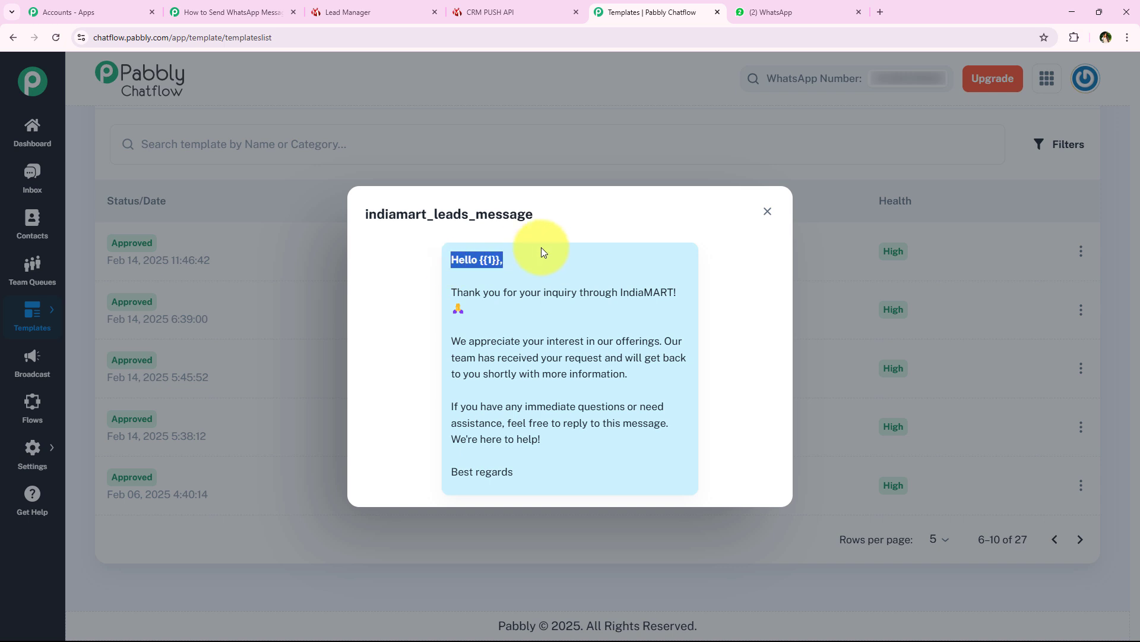
left_click(498, 322)
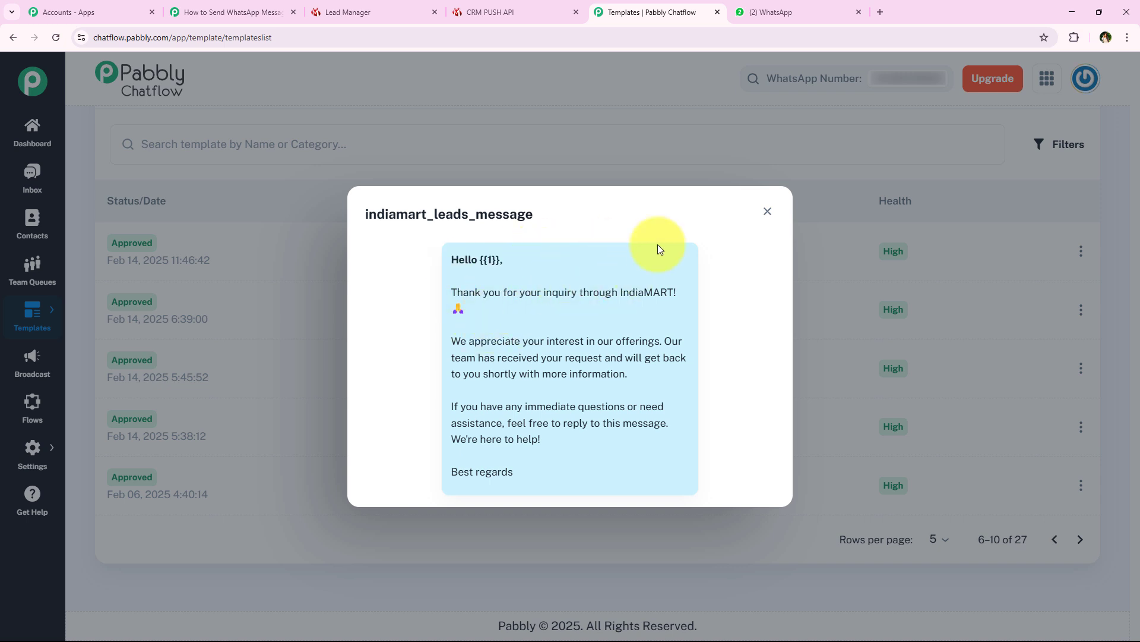
left_click_drag(449, 343, 683, 344)
left_click_drag(443, 368, 661, 376)
left_click(660, 377)
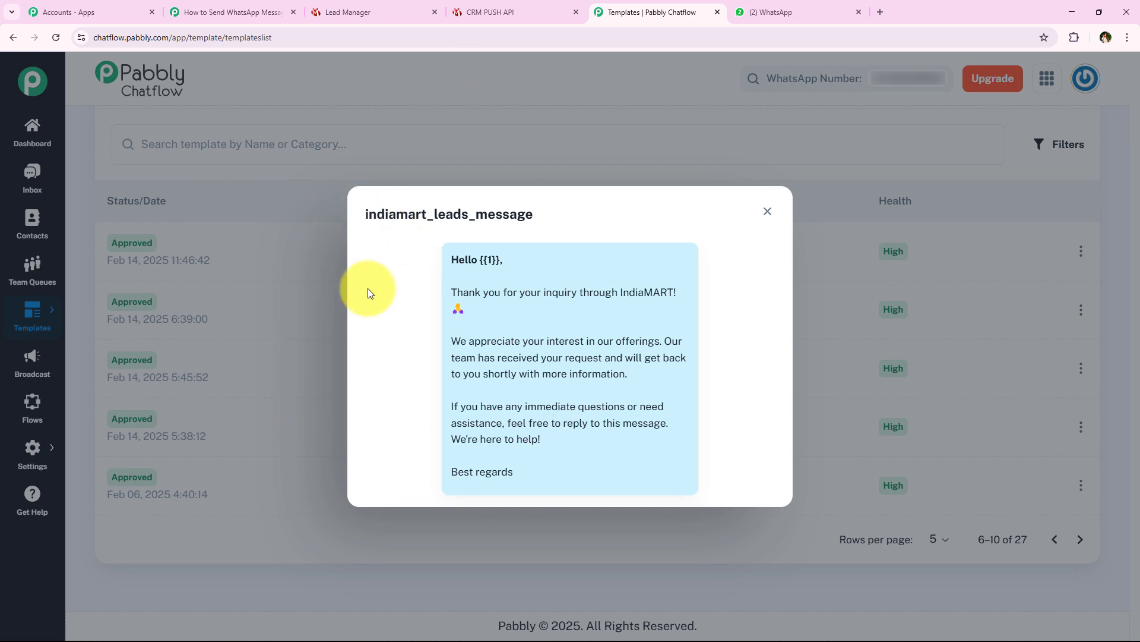
left_click(769, 12)
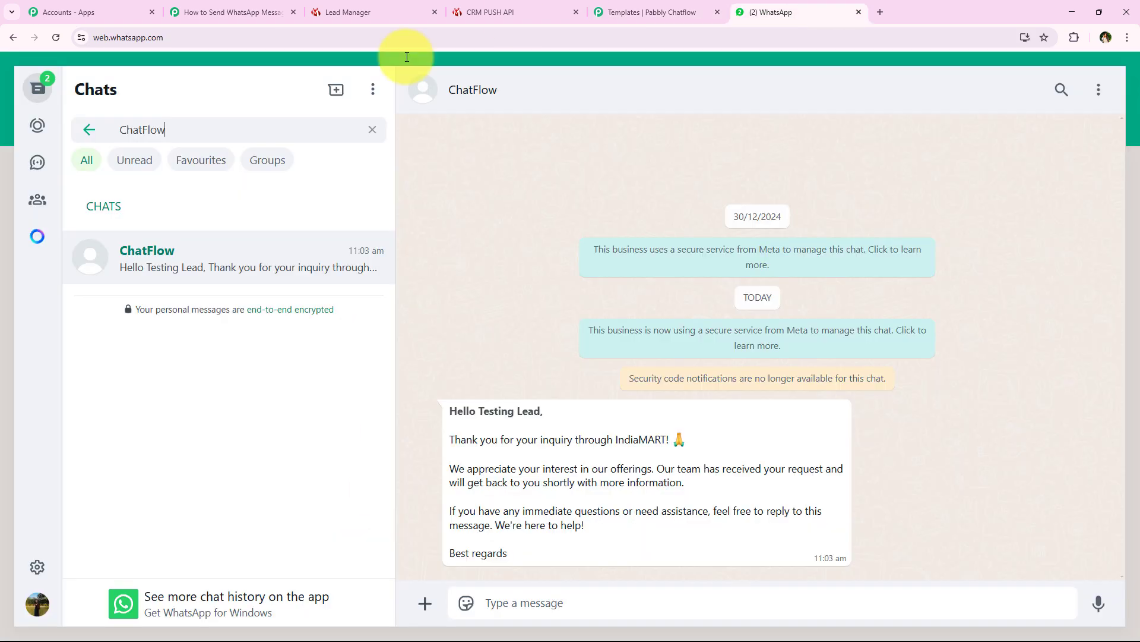
left_click(693, 6)
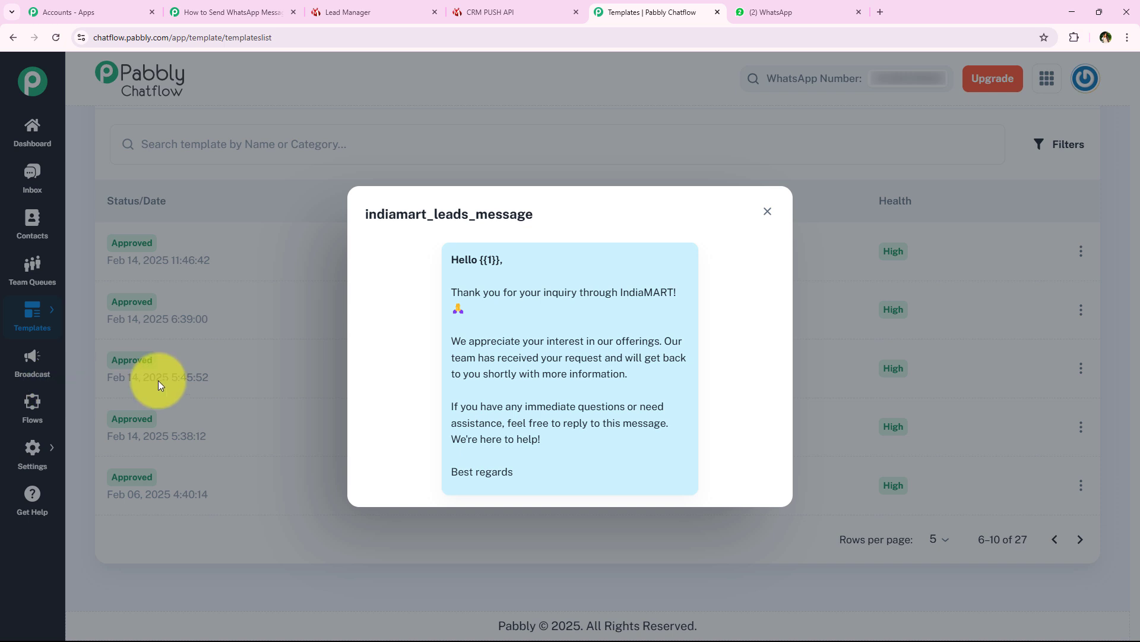
Step: Start a new Pabbly Chatflow connection, named Pabbly Chatflow #17, on the Chatflow action
left_click(226, 12)
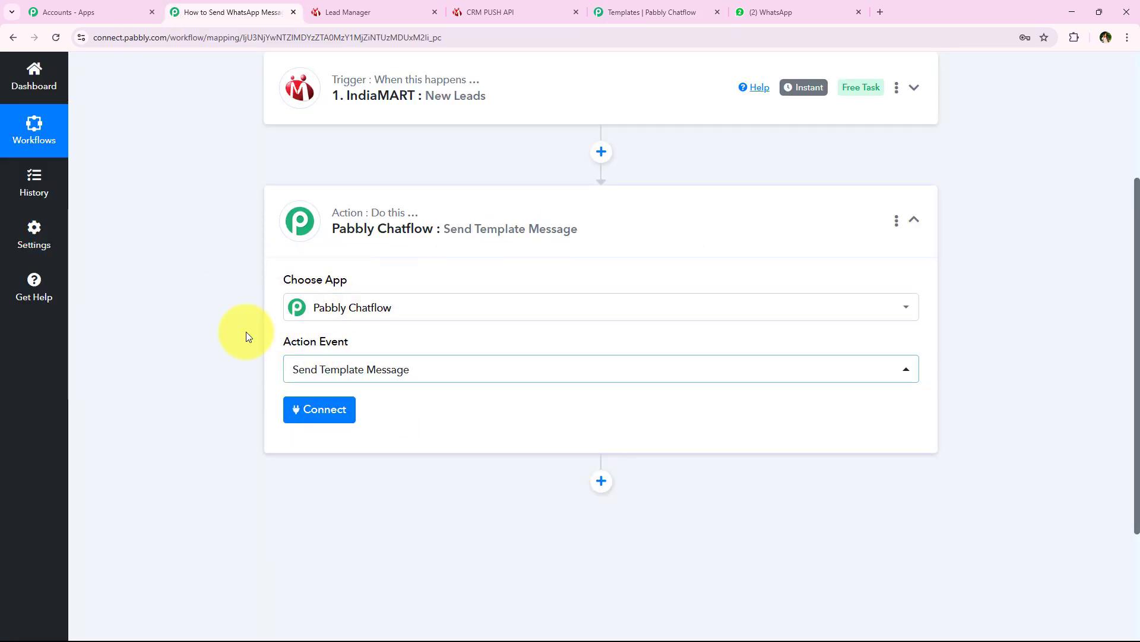
left_click(326, 414)
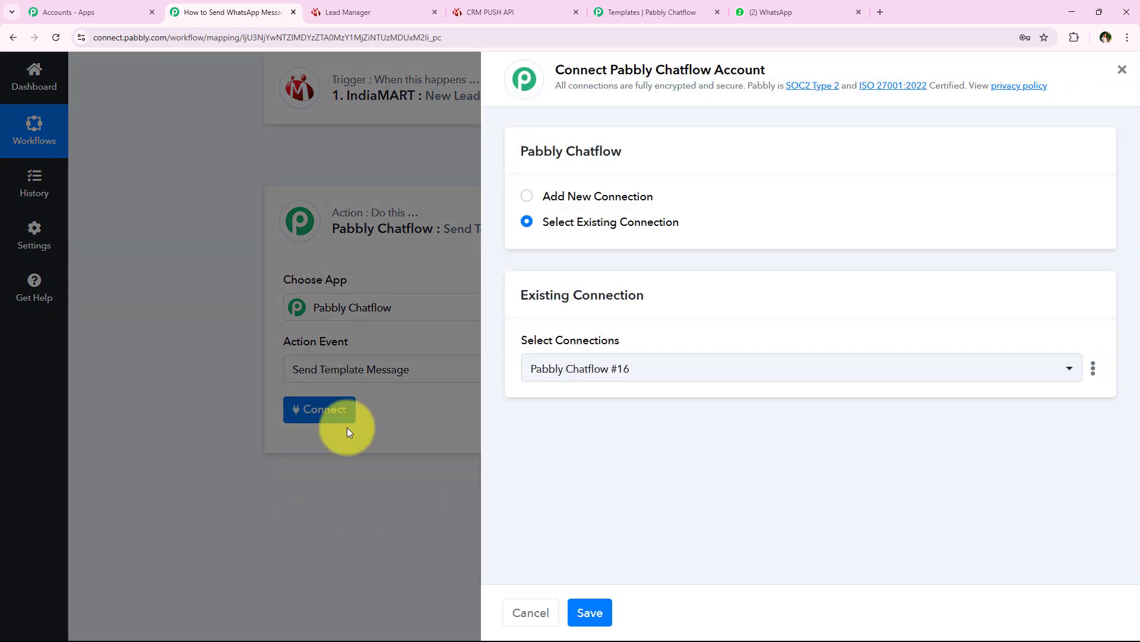
left_click(579, 194)
left_click(666, 223)
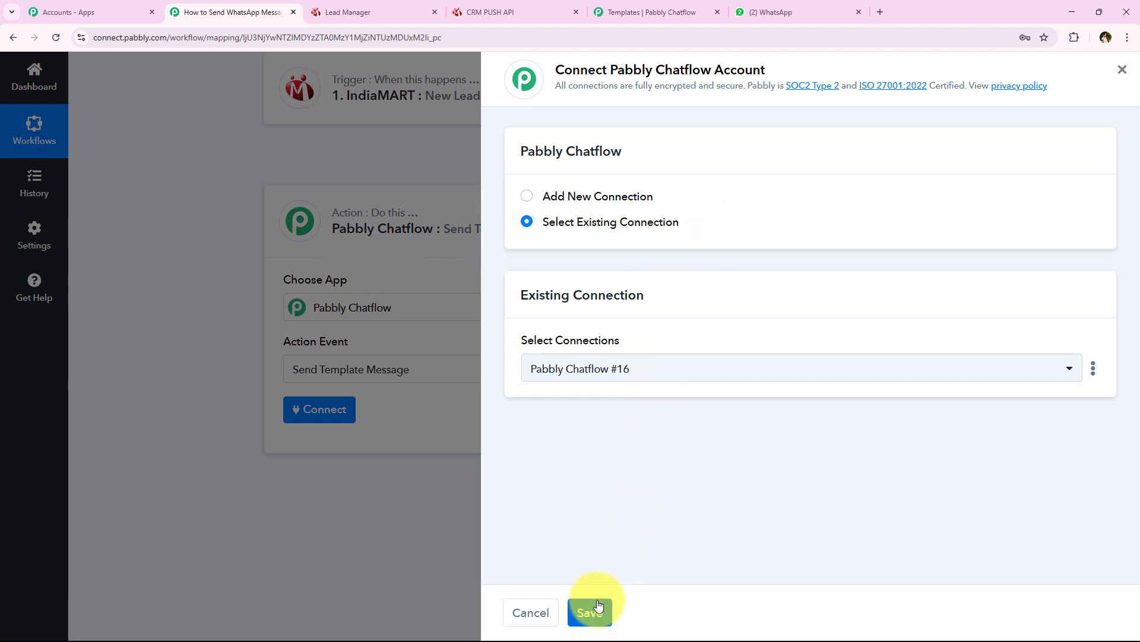
left_click(562, 191)
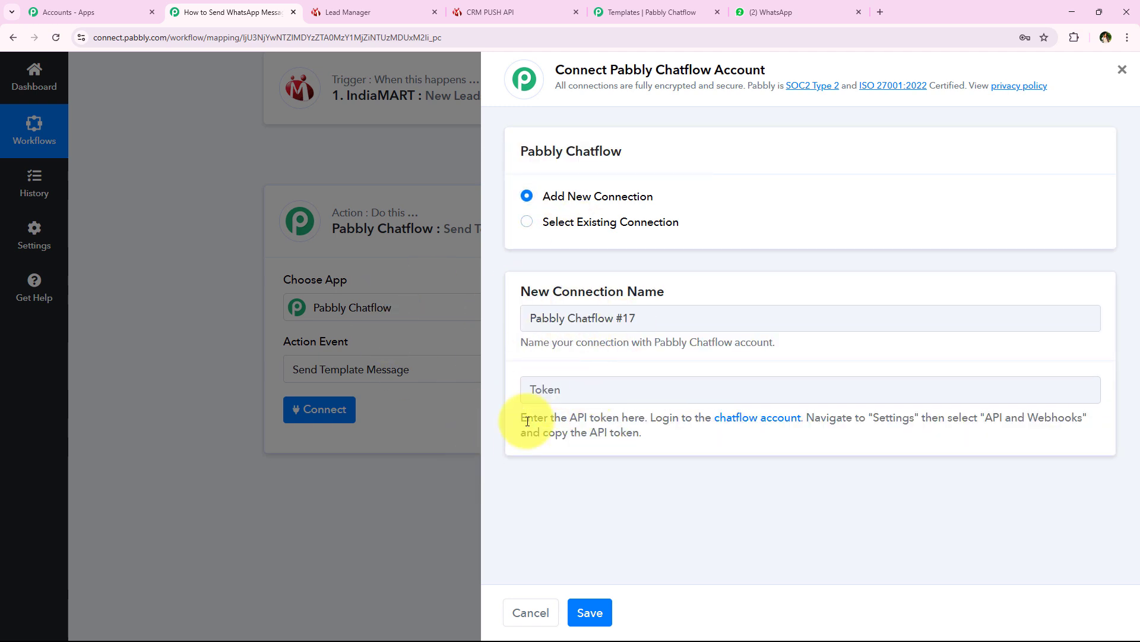
Step: Read the help text explaining how to copy and enter the API token
left_click_drag(520, 418, 645, 414)
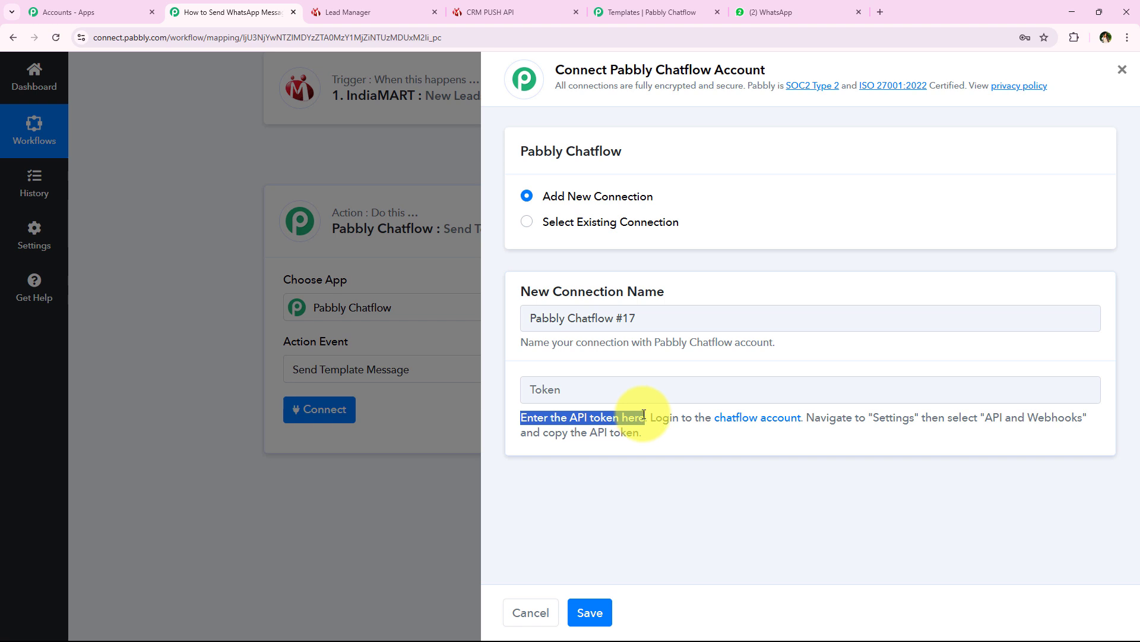
left_click(659, 430)
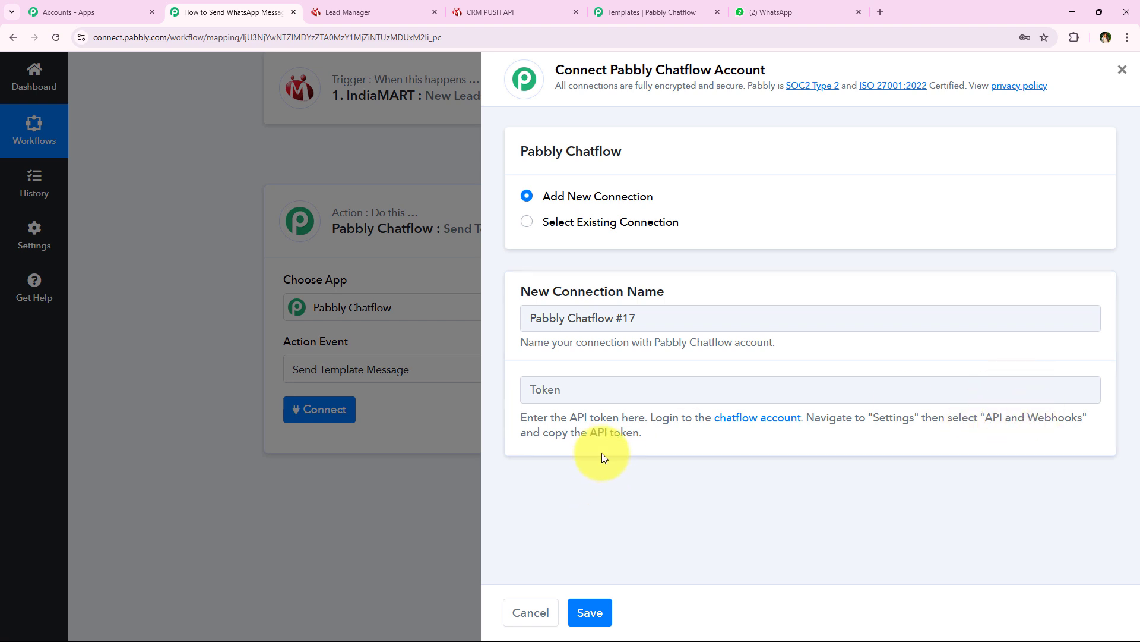
left_click_drag(638, 438, 542, 433)
left_click(569, 493)
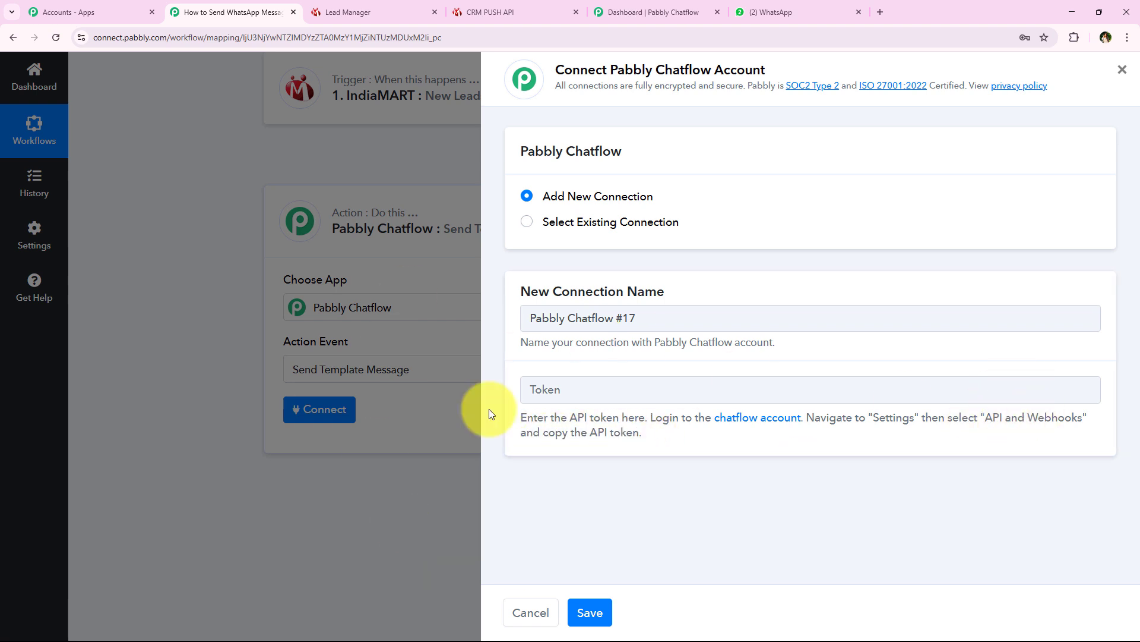
Step: Generate a new API token under Chatflow Settings > API & Webhooks and copy it
left_click(686, 1)
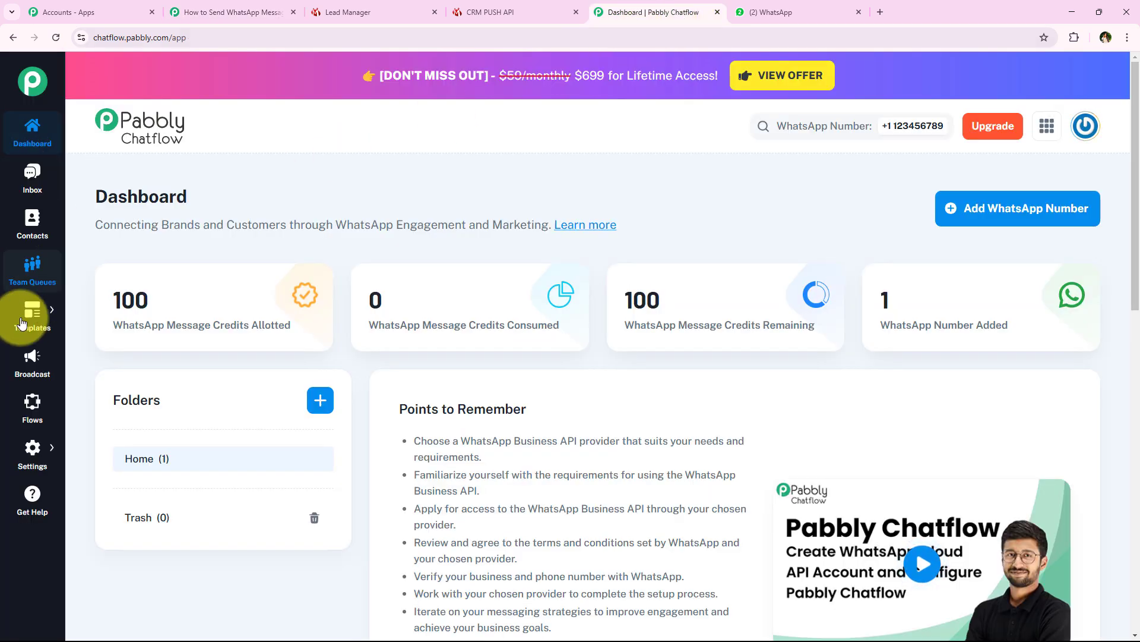
left_click(32, 457)
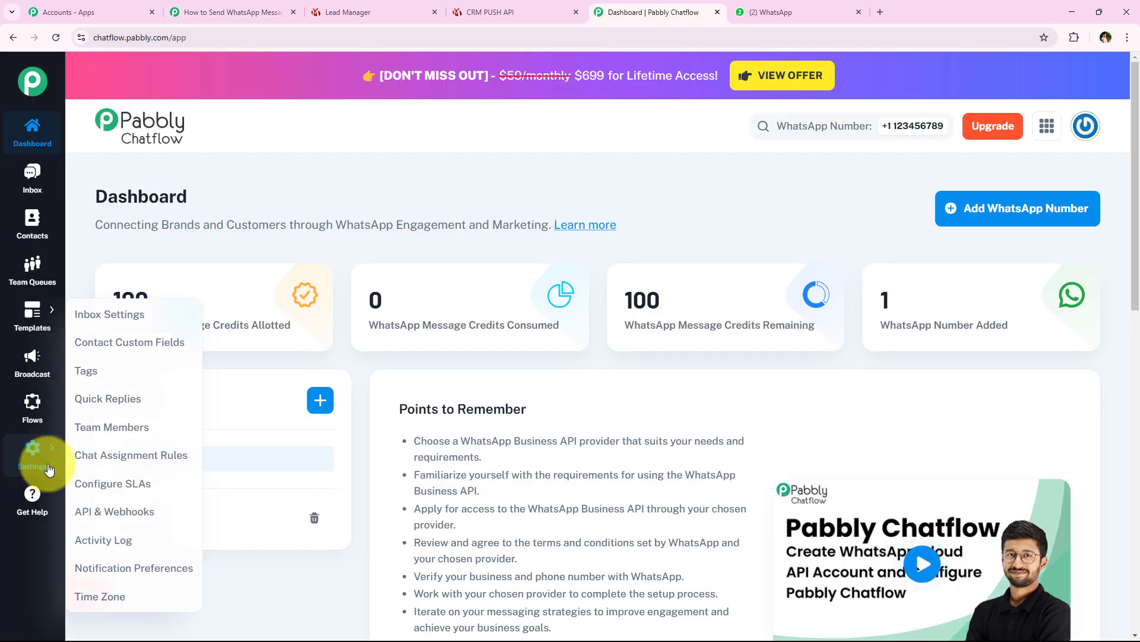
left_click(115, 512)
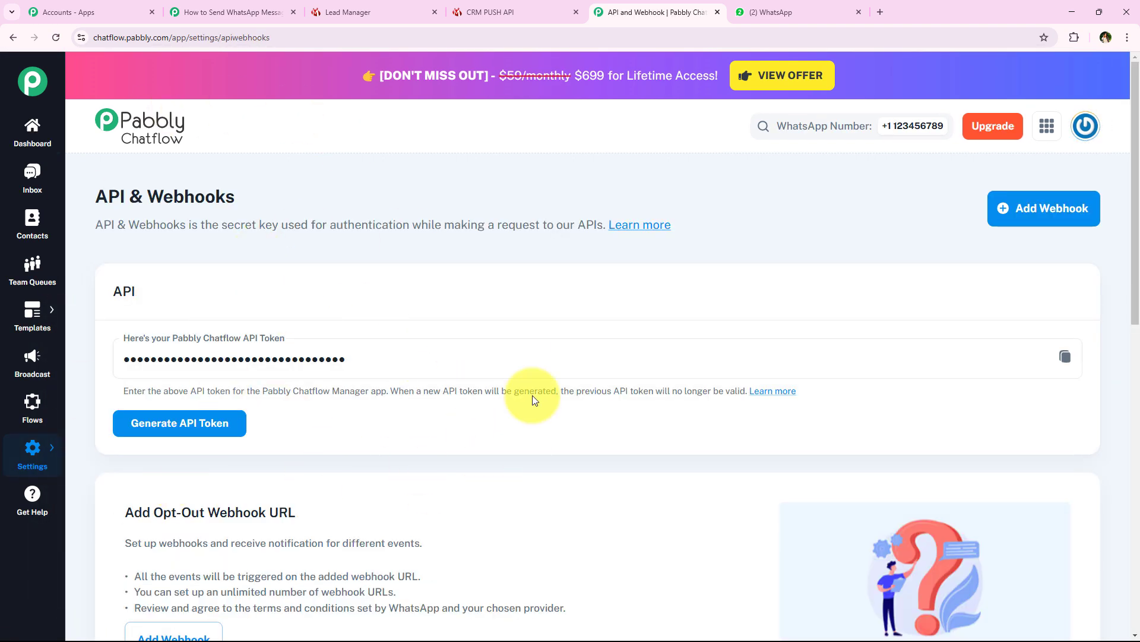
left_click(221, 424)
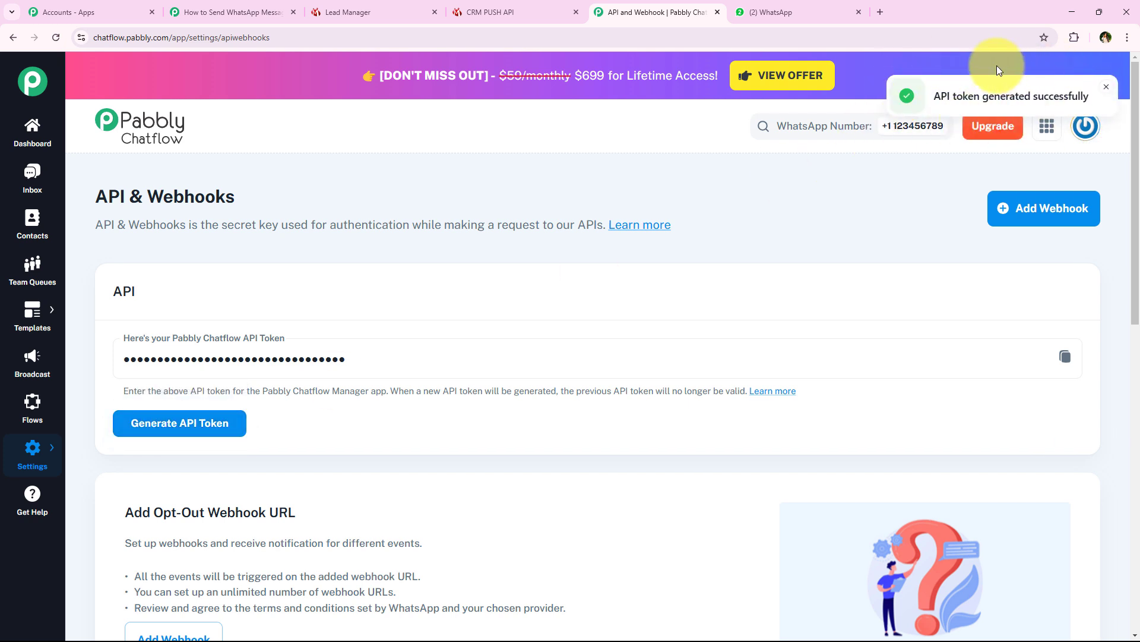
left_click(1065, 357)
Step: Paste the copied API token into the Chatflow connection and save it to reveal the action's fields
left_click(254, 11)
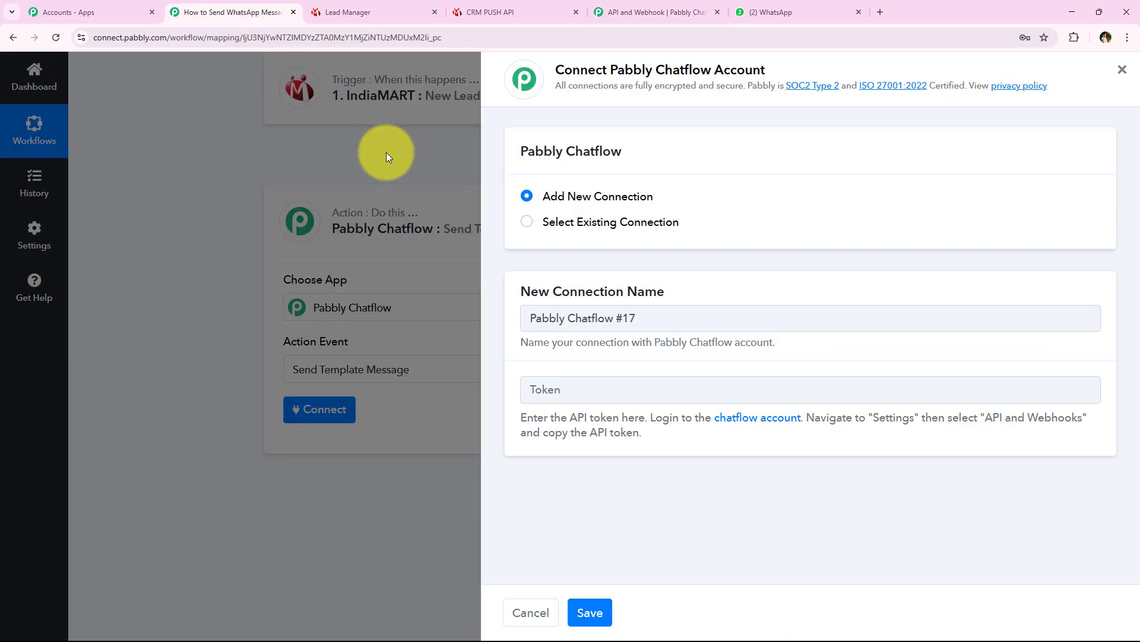
right_click(556, 387)
left_click(610, 263)
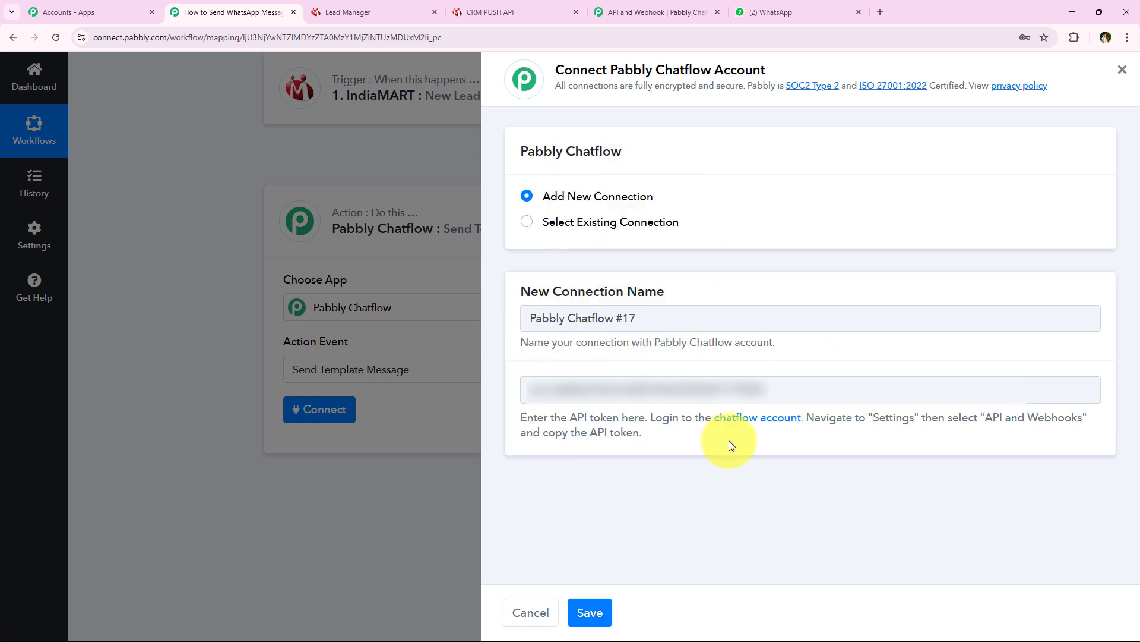
left_click(590, 608)
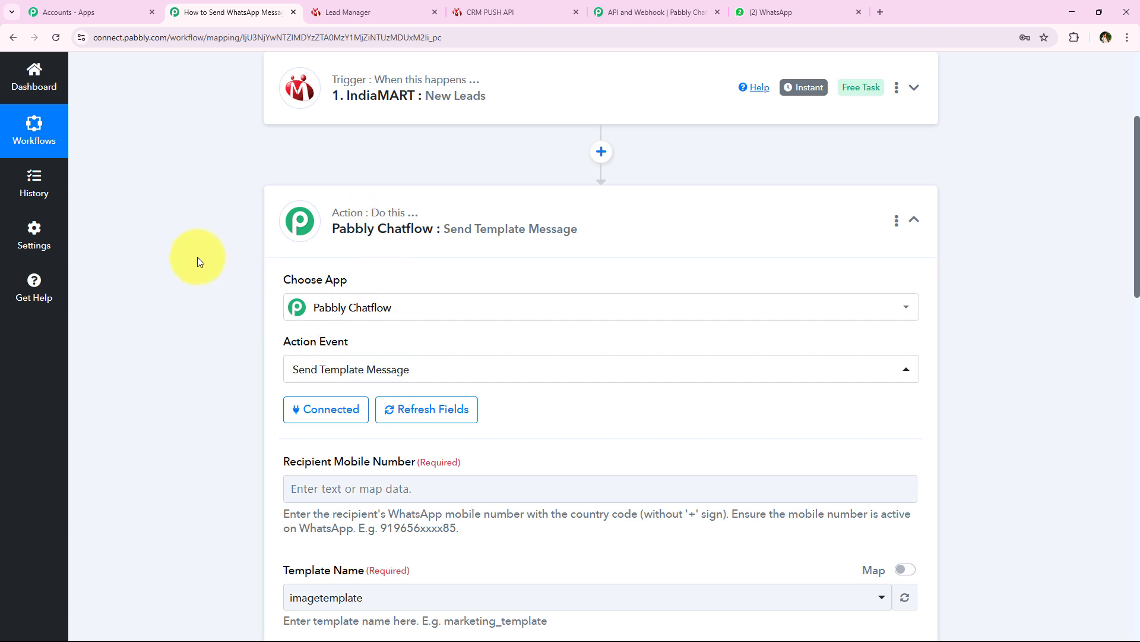
scroll(225, 299, "down", 3)
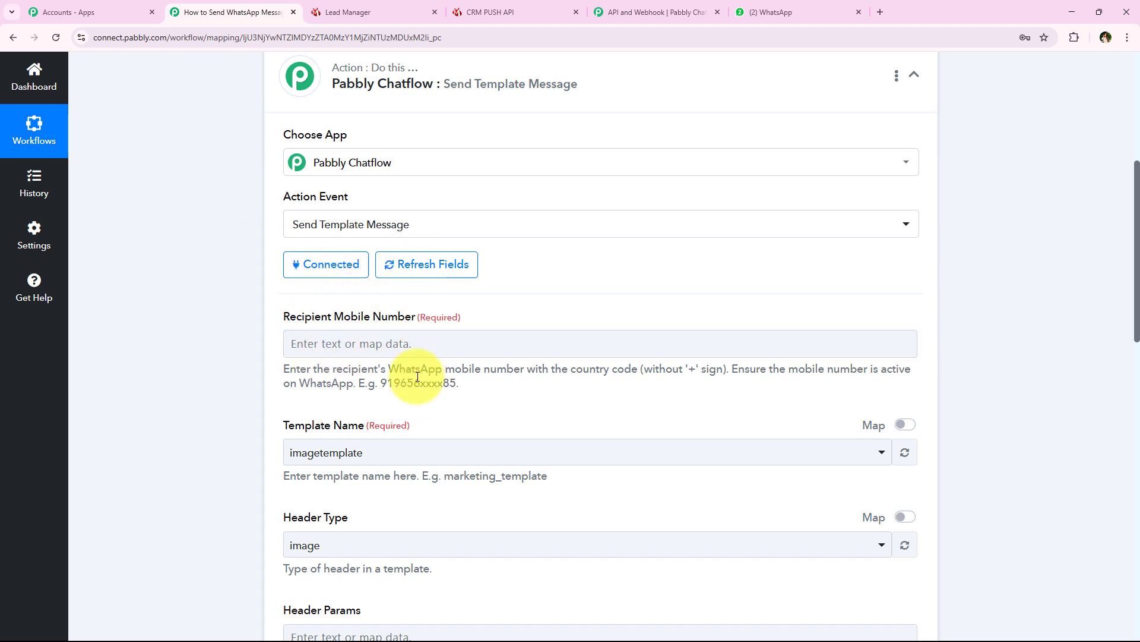
scroll(321, 348, "up", 3)
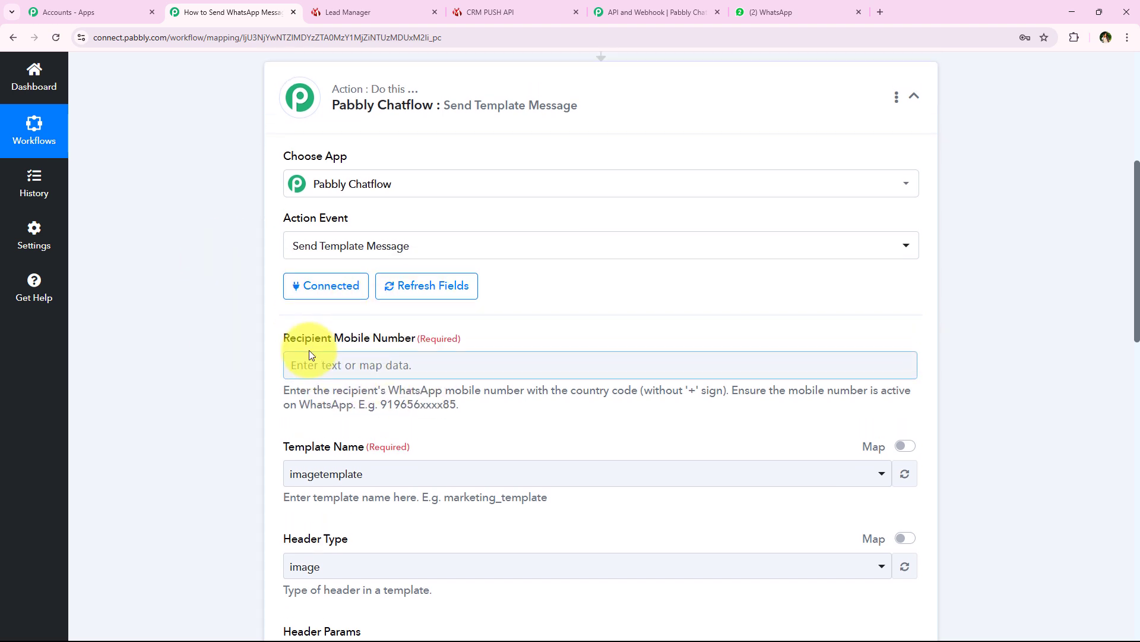
scroll(364, 230, "down", 4)
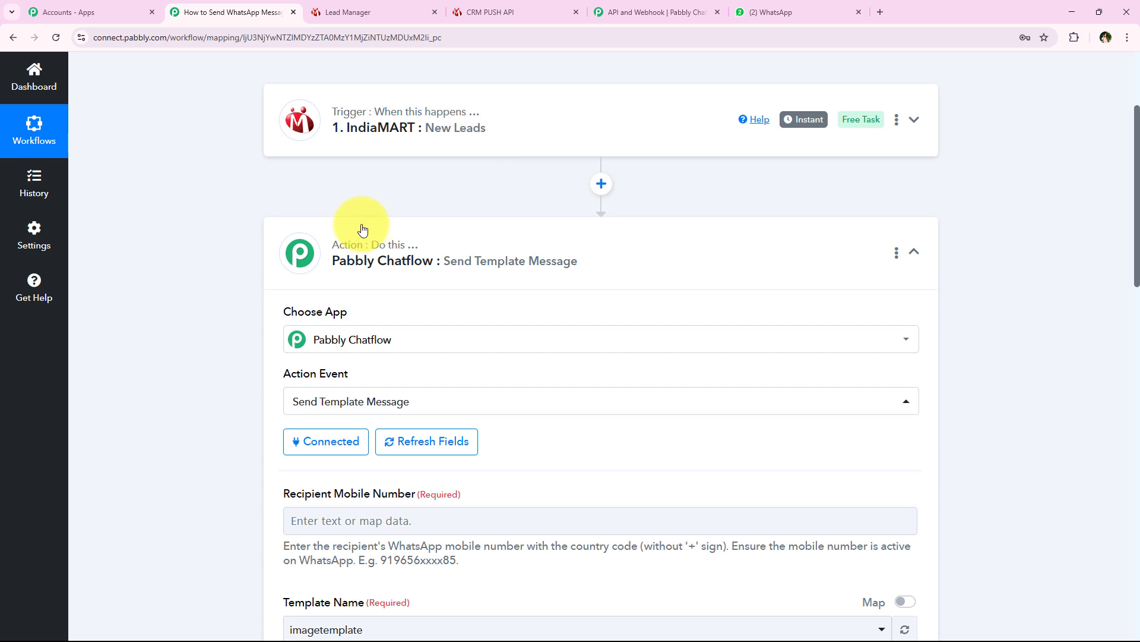
left_click(382, 285)
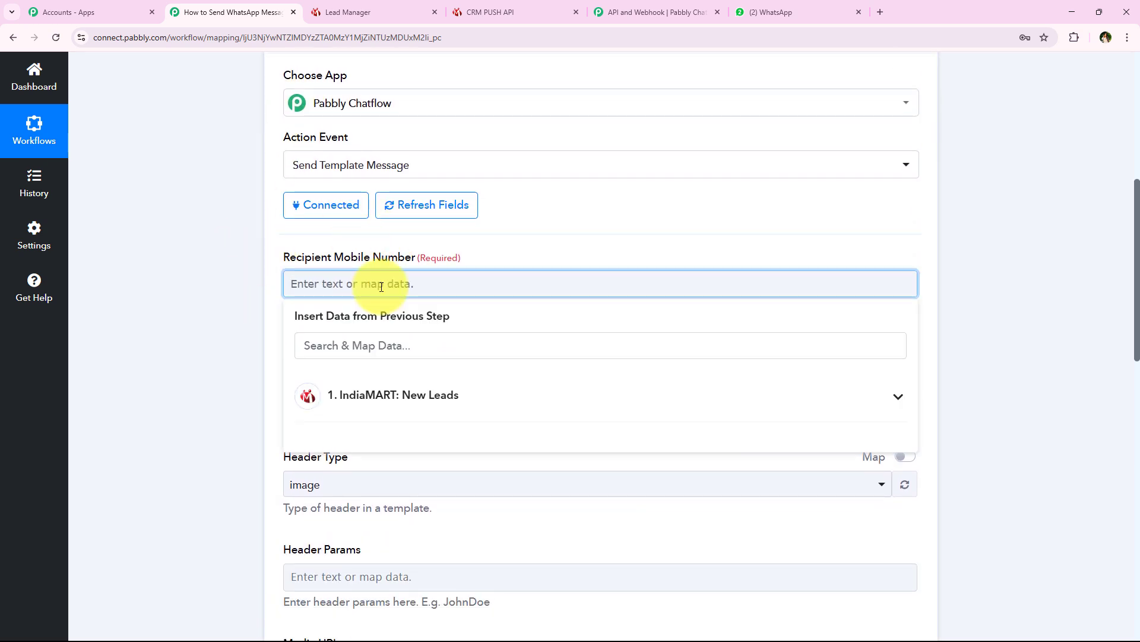
type("91")
key("BackSpace")
key("BackSpace")
key("BackSpace")
key("BackSpace")
key("BackSpace")
key("BackSpace")
key("BackSpace")
key("BackSpace")
key("BackSpace")
key("BackSpace")
key("BackSpace")
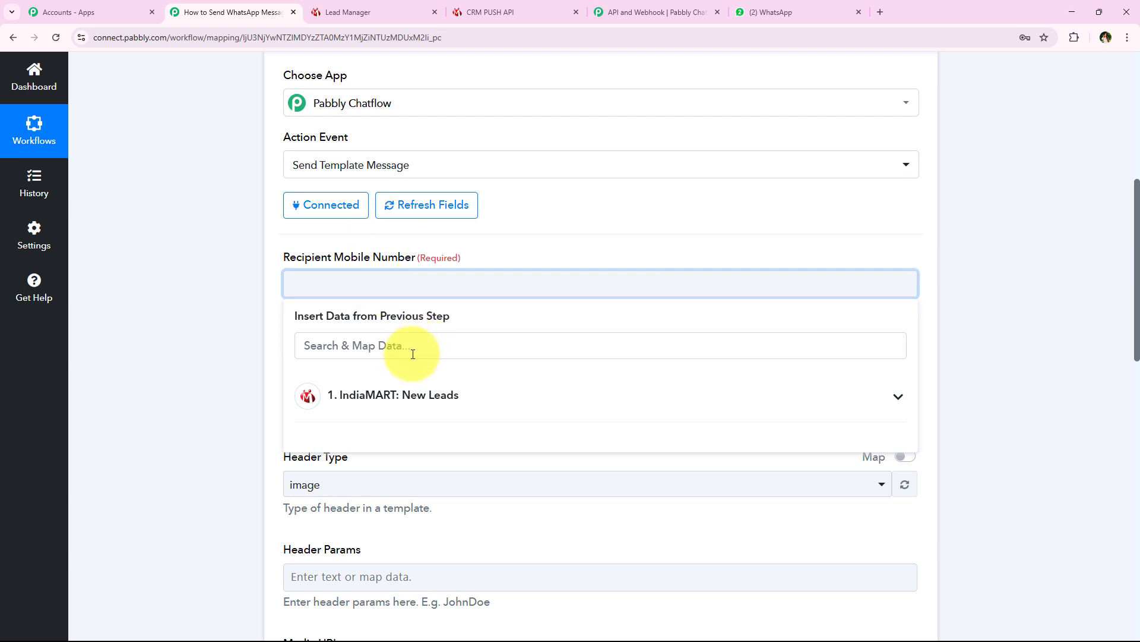
left_click(376, 399)
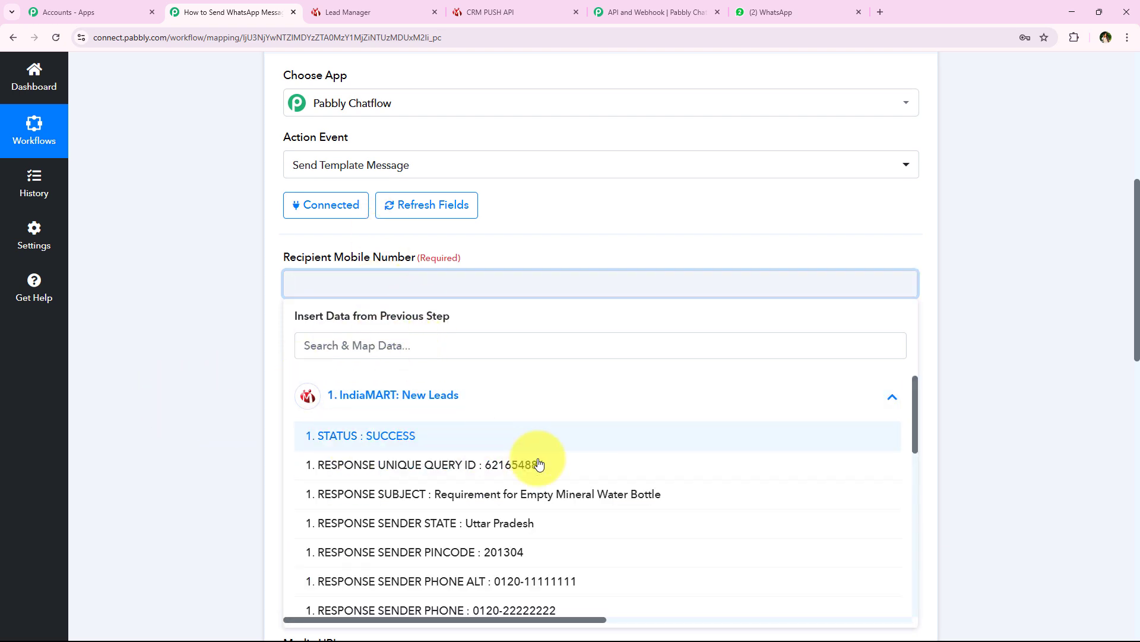
scroll(226, 394, "down", 1)
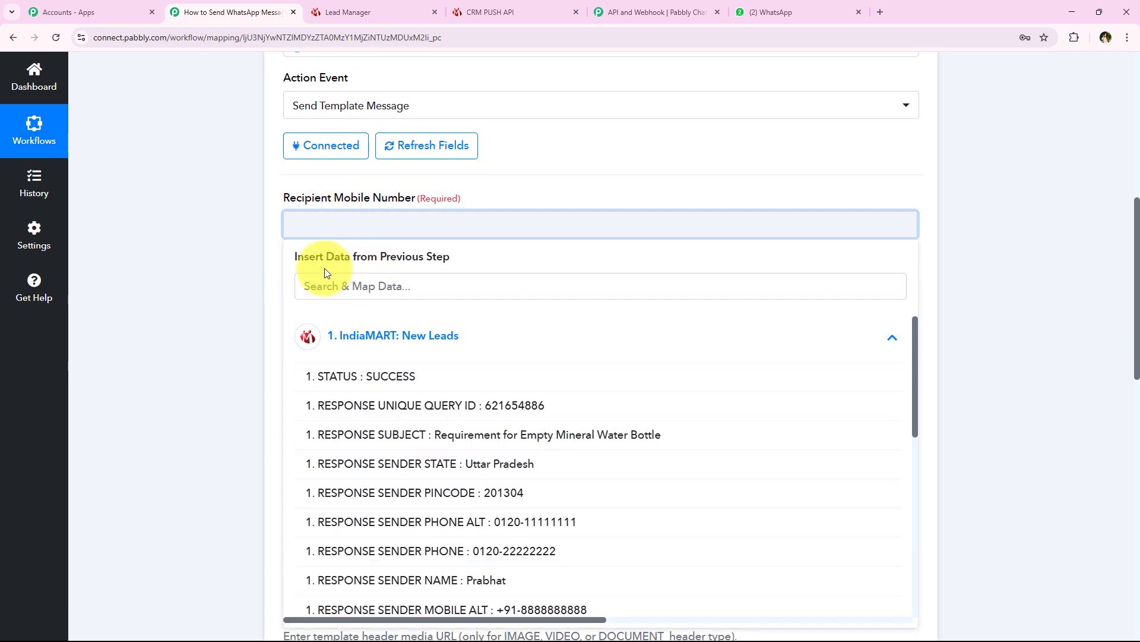
scroll(272, 300, "up", 1)
scroll(241, 359, "up", 1)
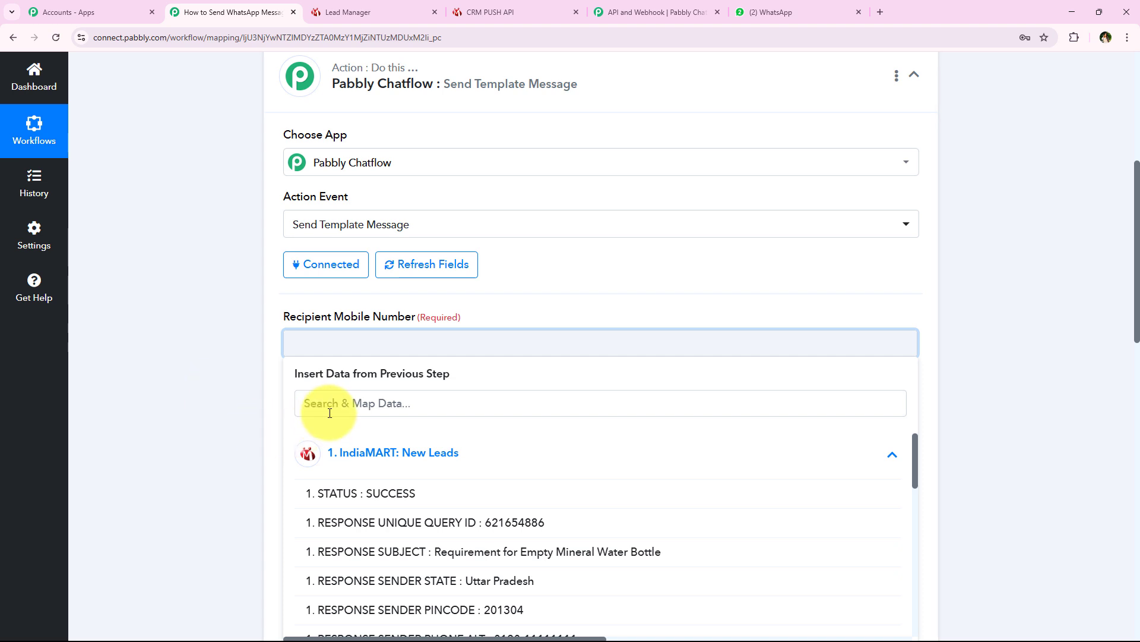
left_click(315, 403)
type("mo")
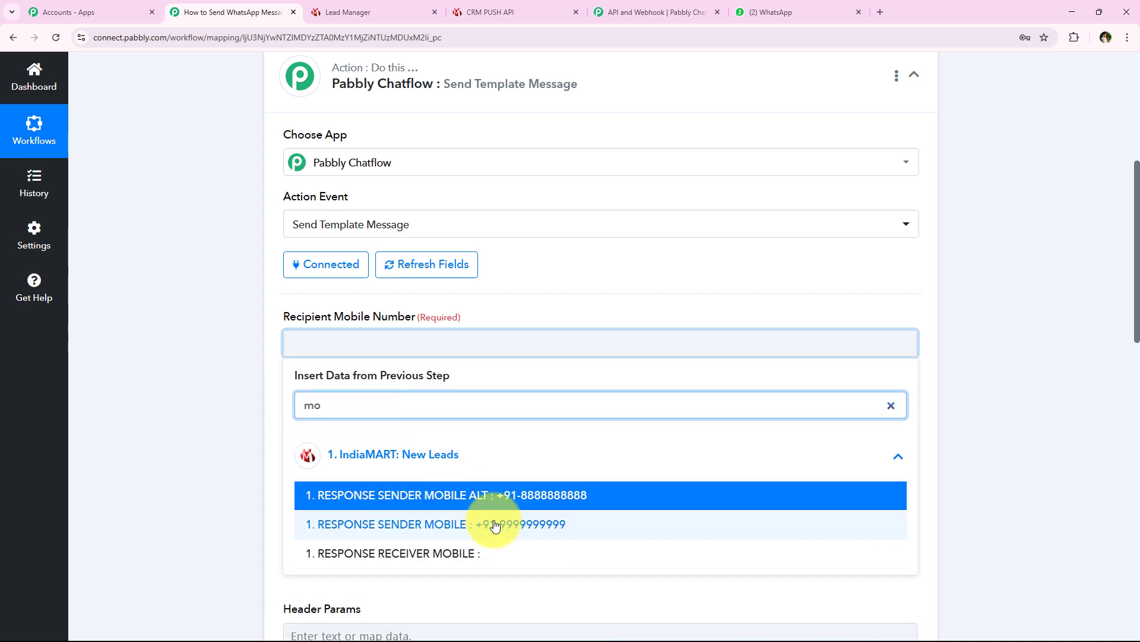
left_click(641, 537)
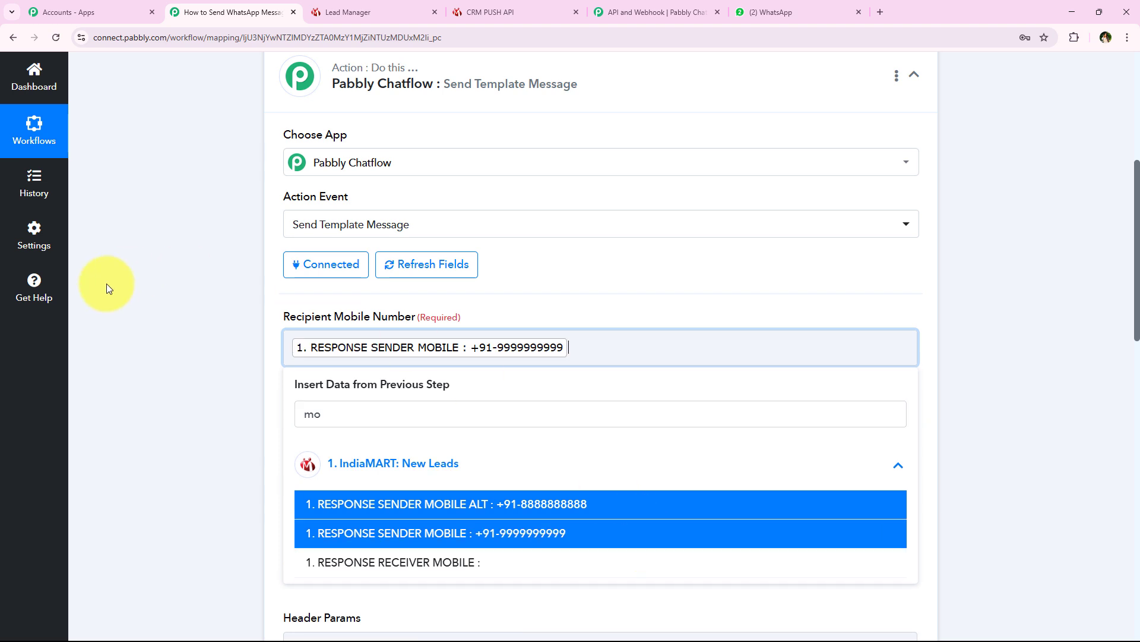
left_click(256, 326)
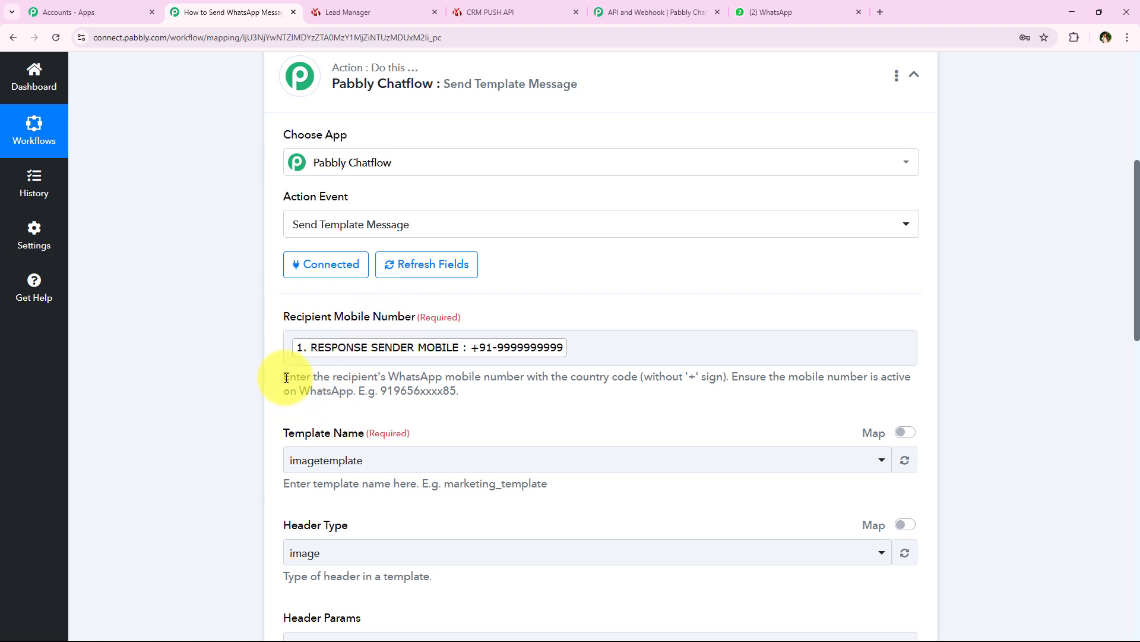
left_click_drag(286, 377, 723, 377)
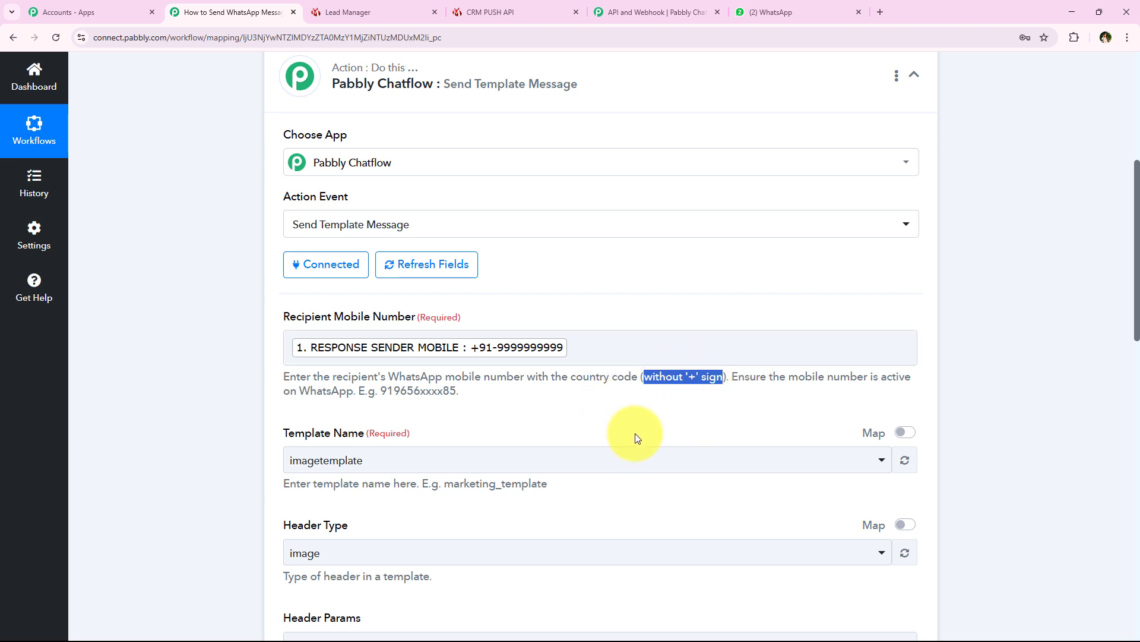
left_click(614, 361)
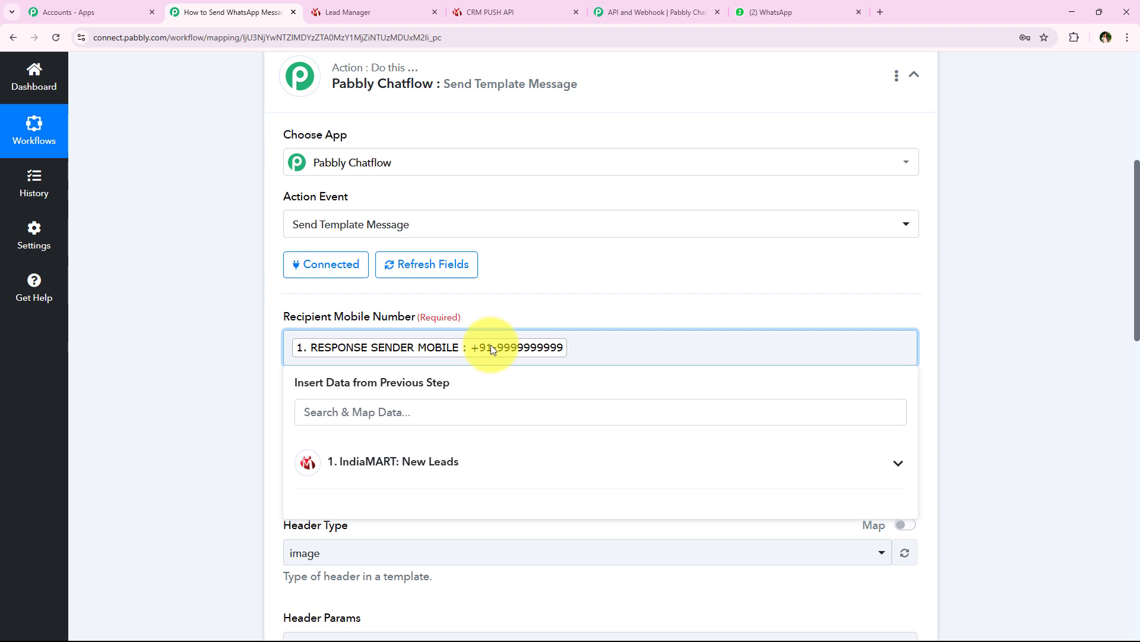
key("BackSpace")
left_click(212, 383)
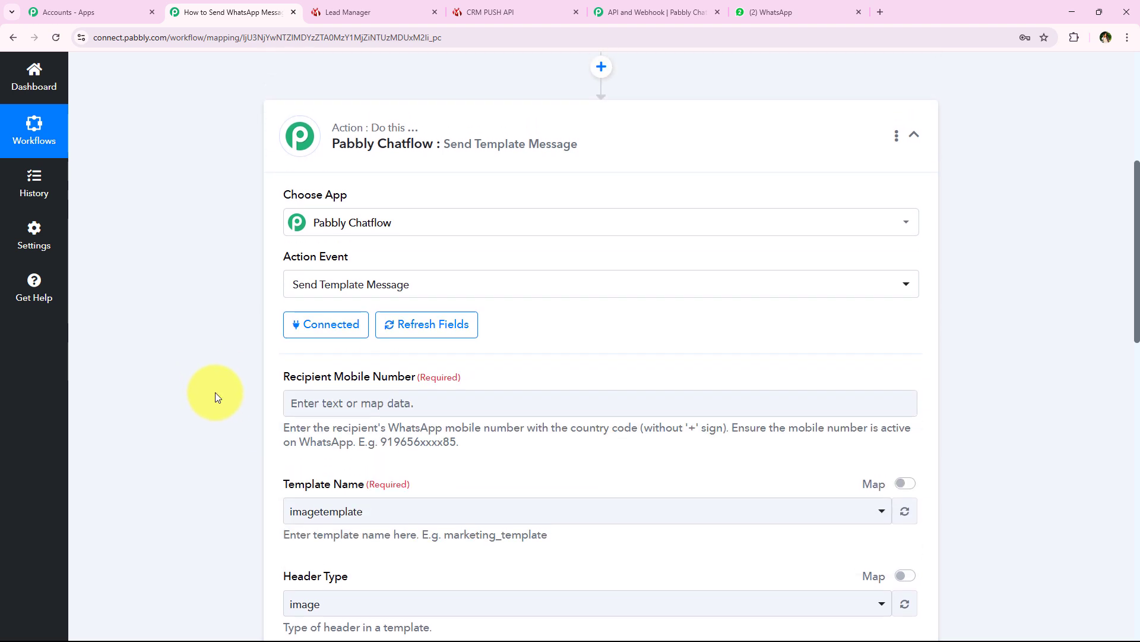
Step: Insert a Text Formatter (Pabbly) Split Text step before the Chatflow action
scroll(215, 392, "up", 3)
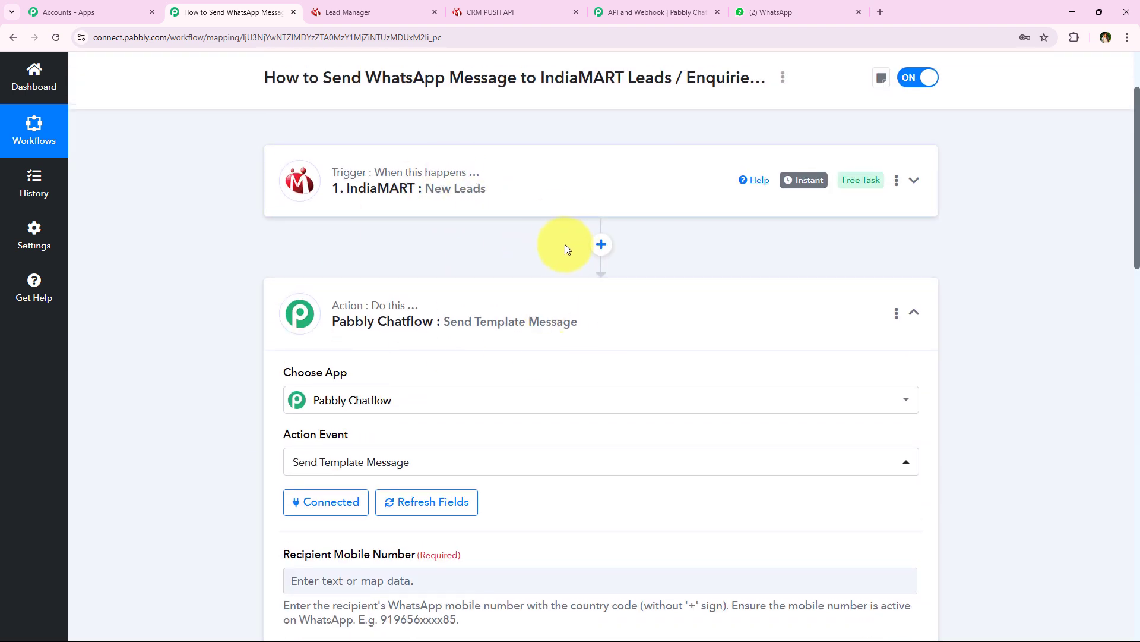
left_click(602, 244)
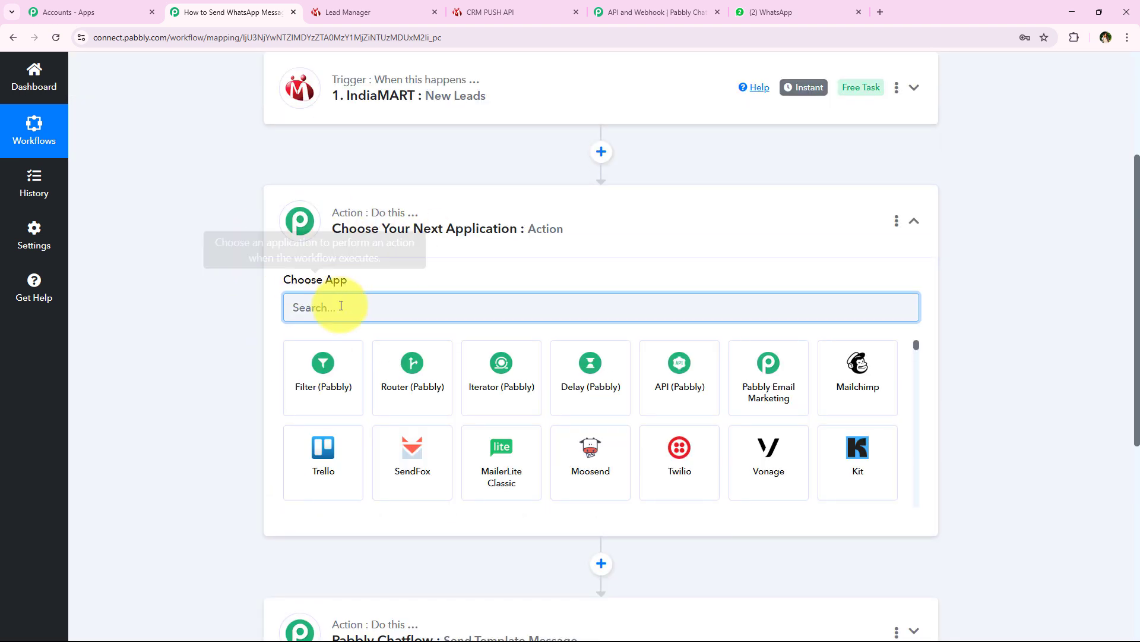
left_click(341, 306)
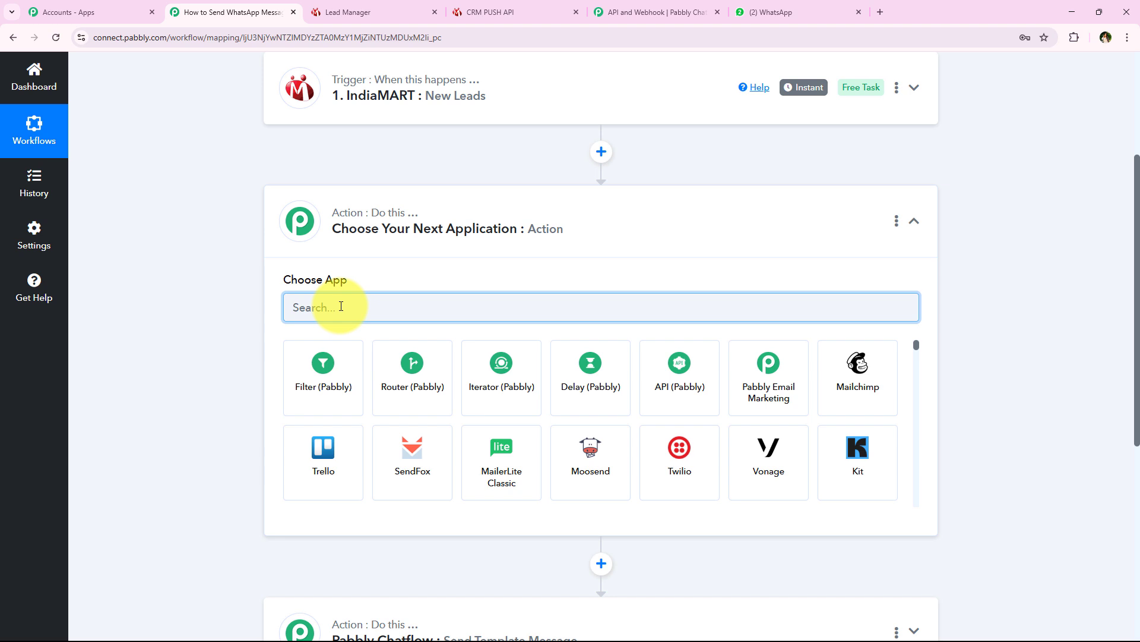
type("Tex")
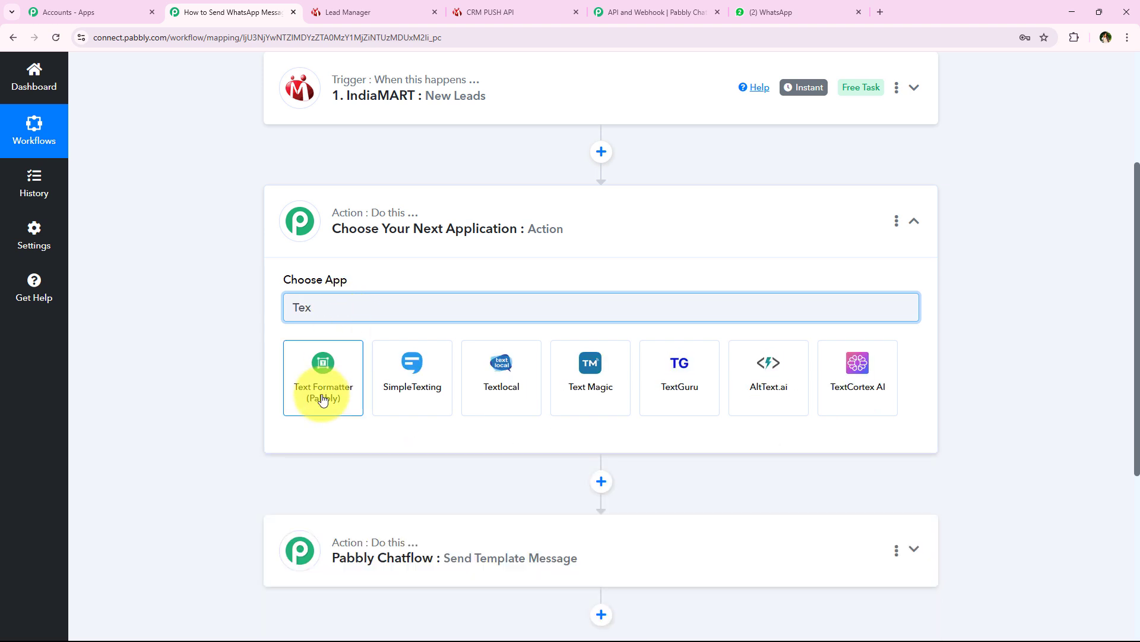
left_click(322, 395)
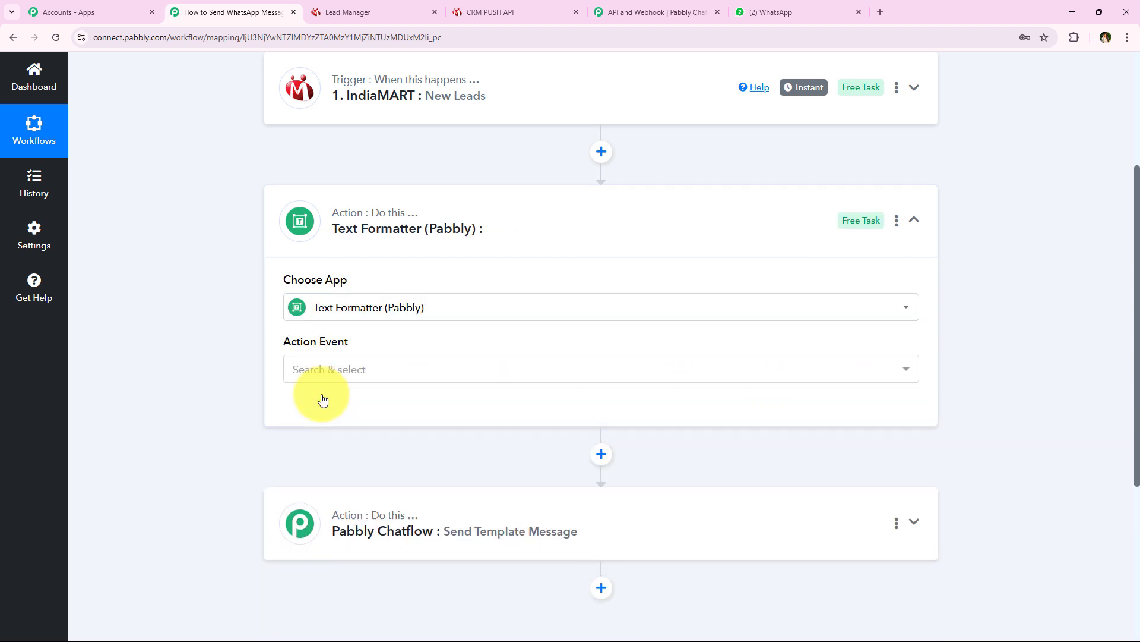
left_click(338, 376)
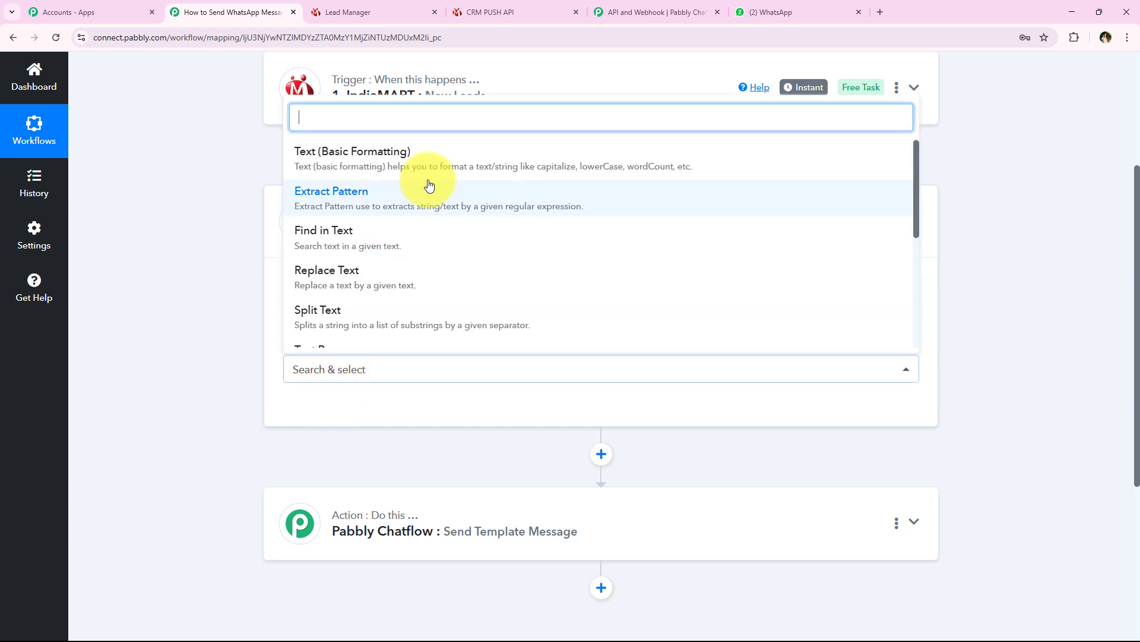
left_click(398, 315)
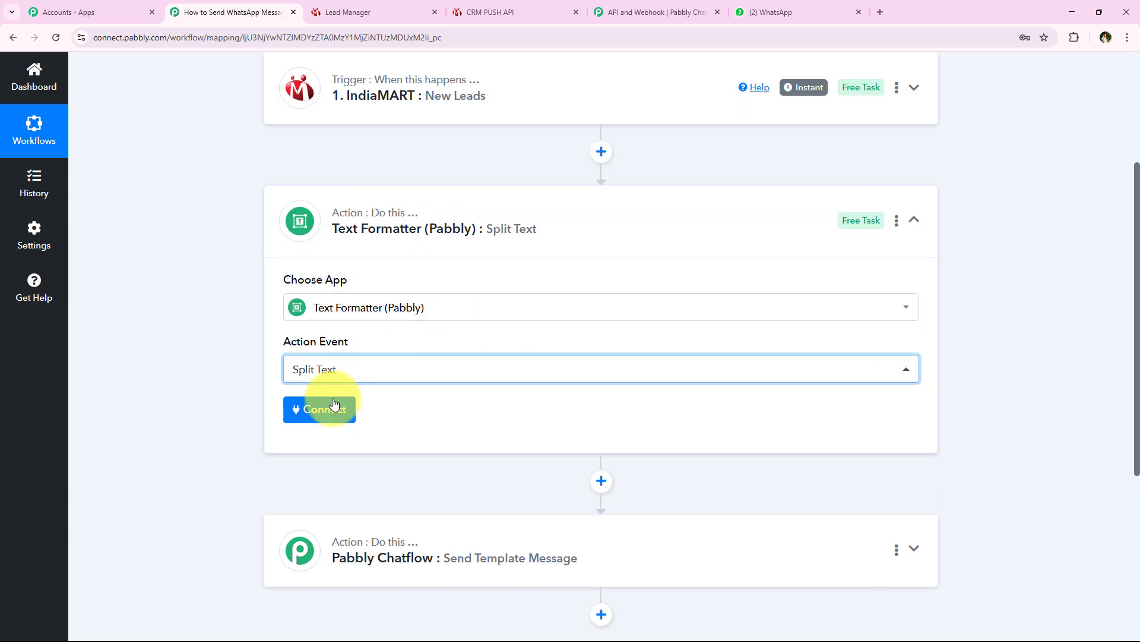
left_click(315, 410)
scroll(202, 285, "down", 5)
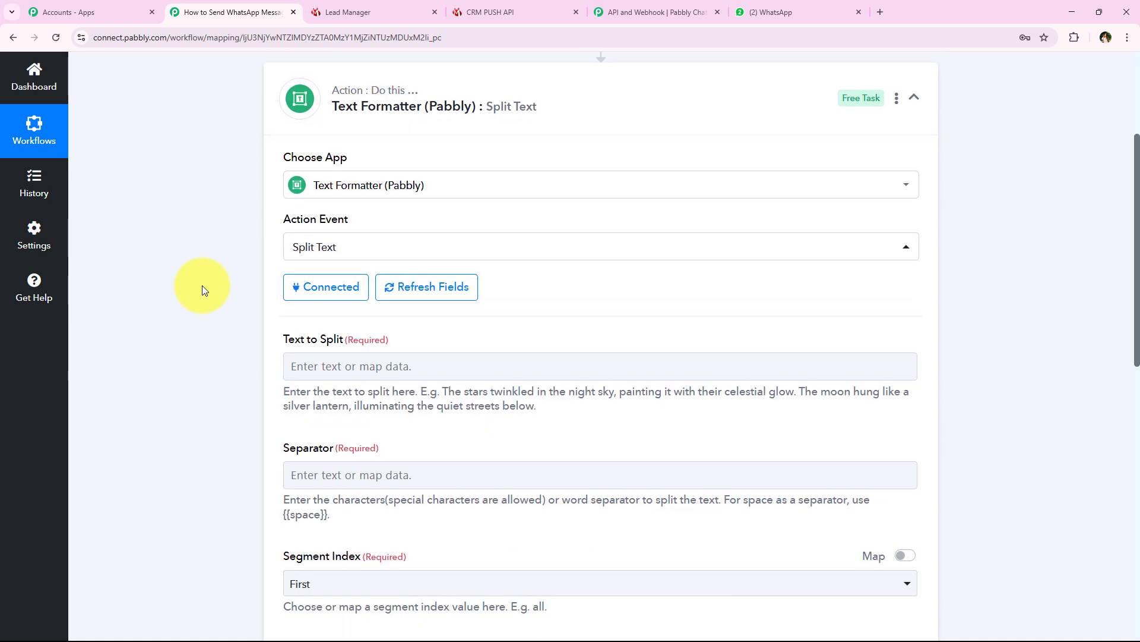
Step: Split SENDER MOBILE on '+', keep the Second segment, then save and send a test request
left_click(322, 196)
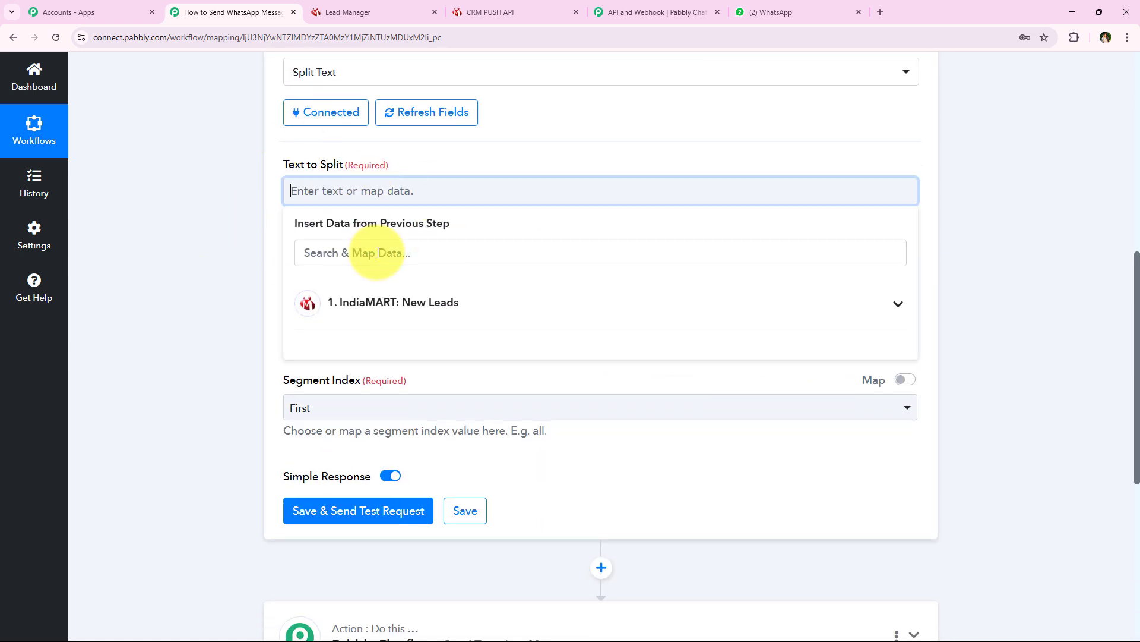
left_click(374, 253)
type("mo")
left_click(440, 372)
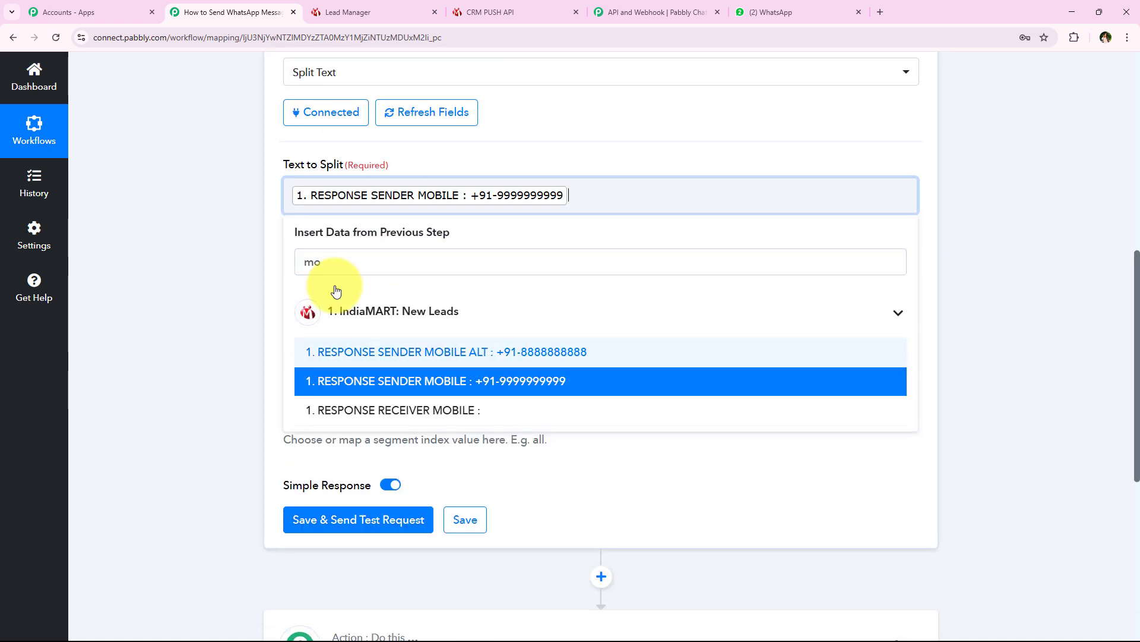
left_click(311, 314)
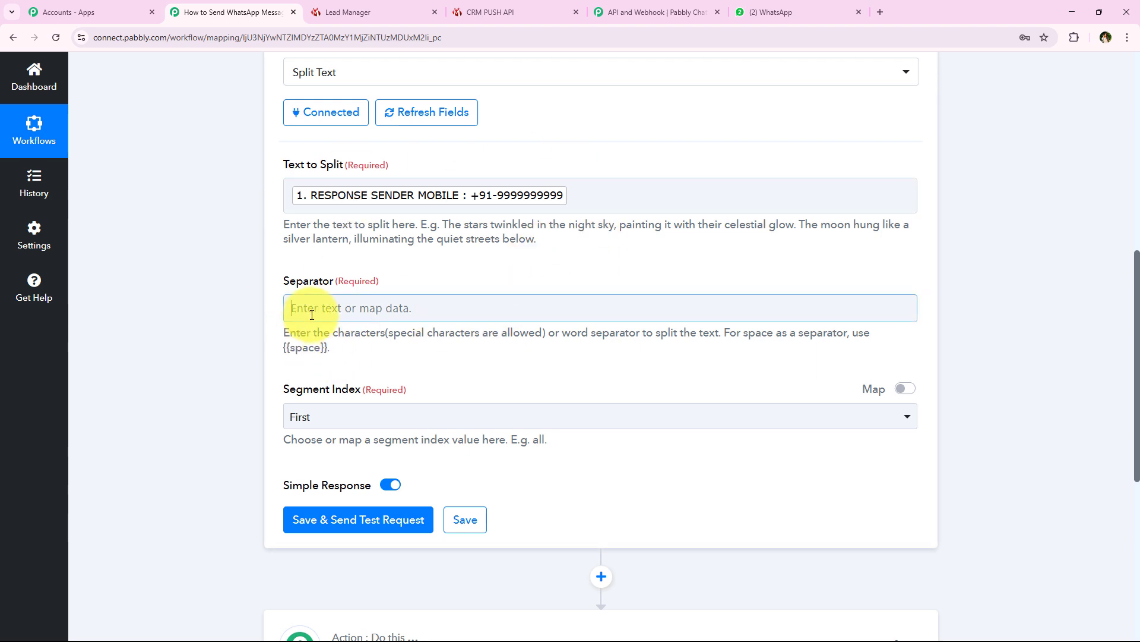
type("+")
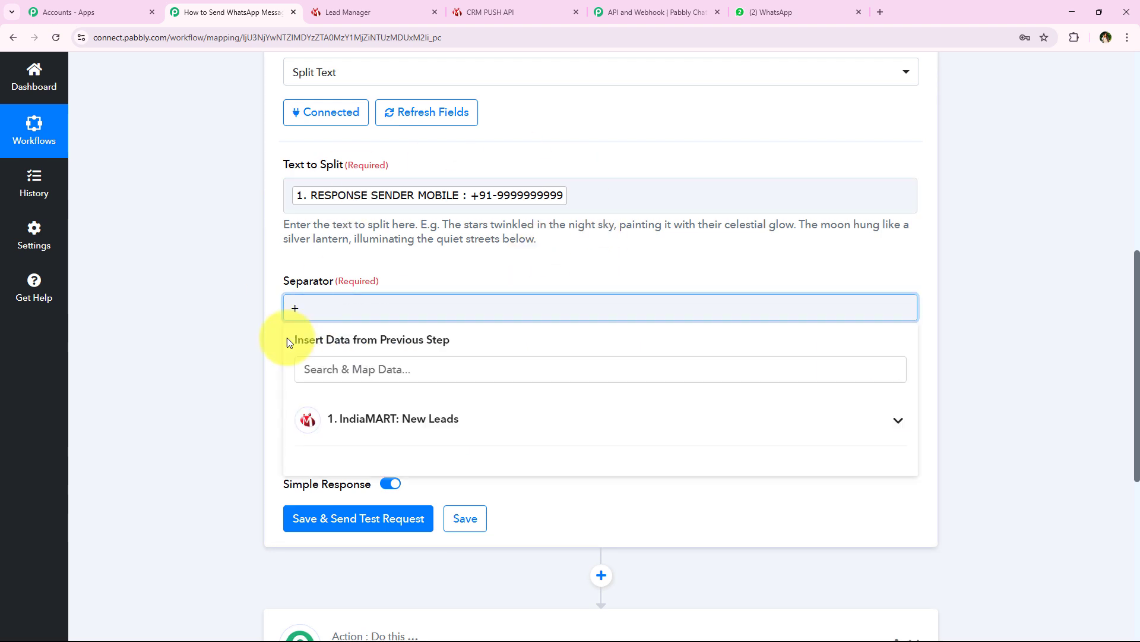
left_click(208, 358)
left_click(315, 416)
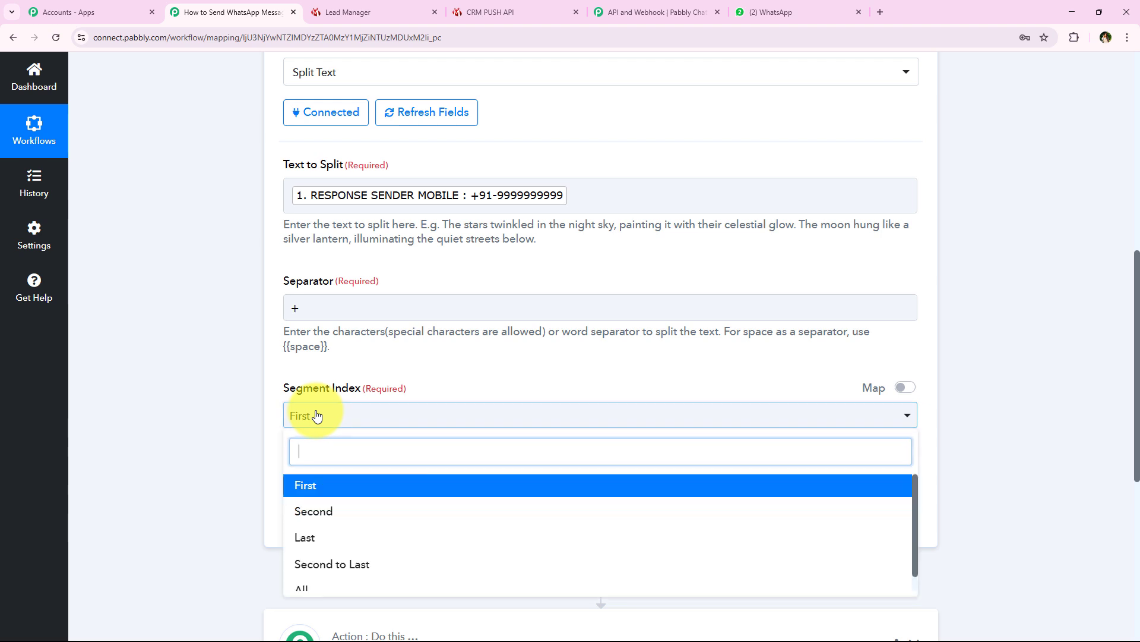
left_click(380, 509)
left_click(356, 449)
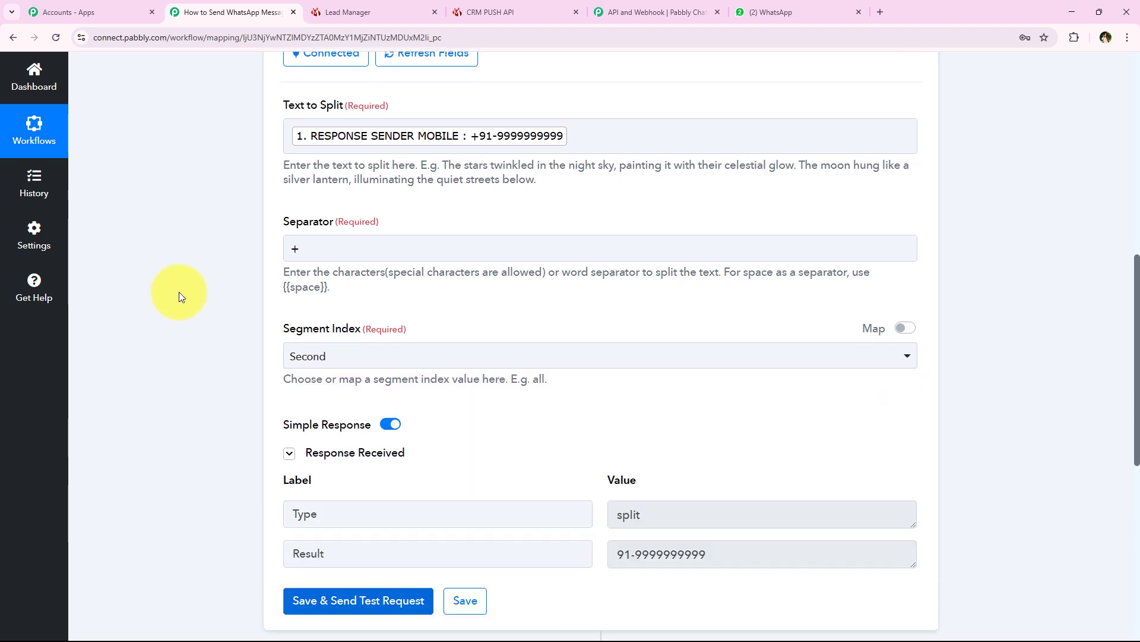
Step: Check that the split result shows the number with 91 but without the plus sign
scroll(181, 297, "down", 1)
left_click_drag(808, 493, 502, 496)
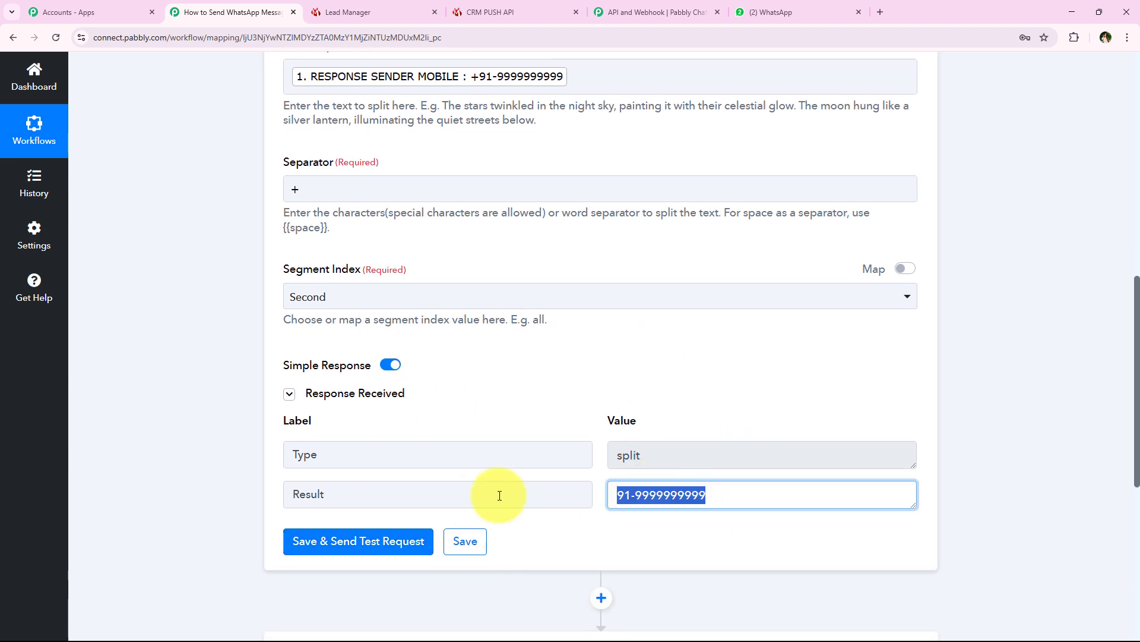
left_click(618, 496)
double_click(619, 497)
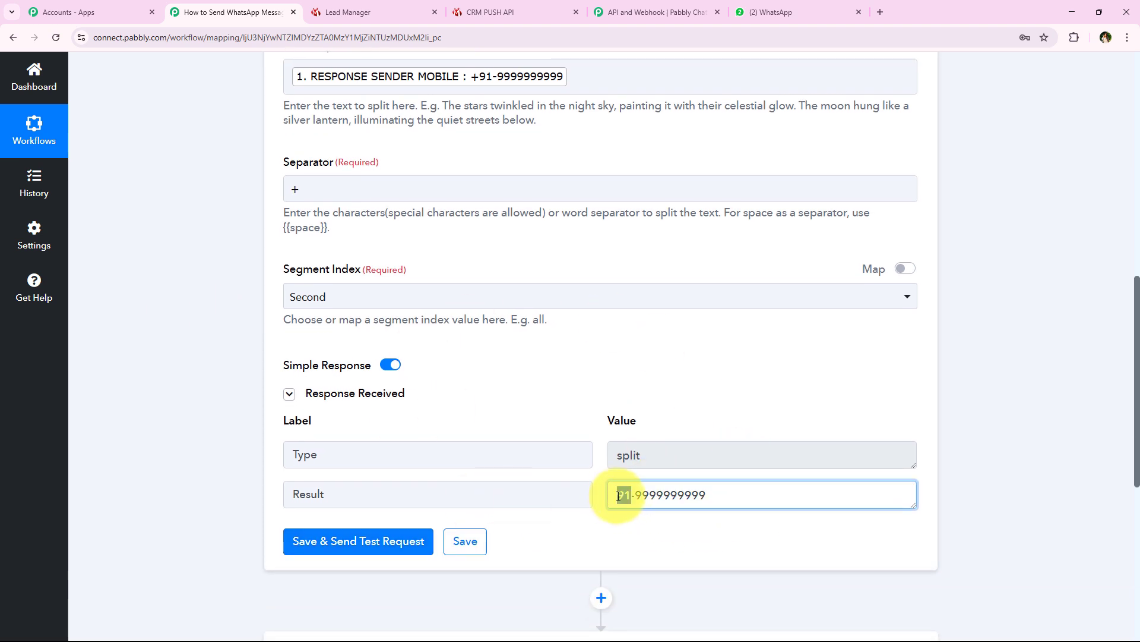
scroll(647, 469, "down", 5)
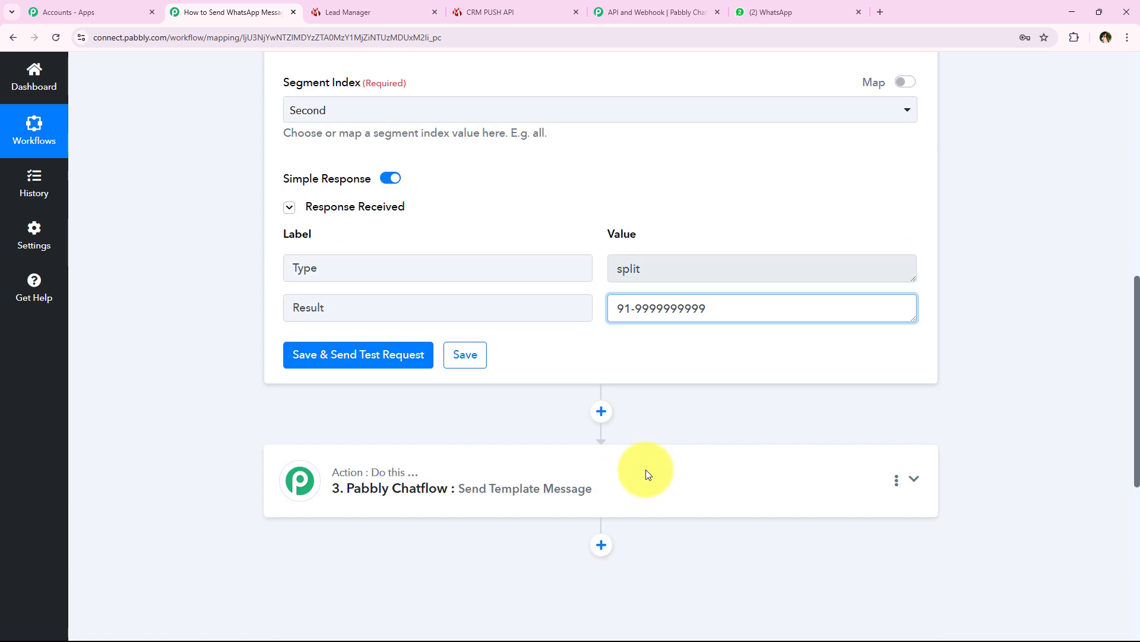
Step: Map the Chatflow Recipient Mobile Number to the Text Formatter's 2. Result
left_click(410, 389)
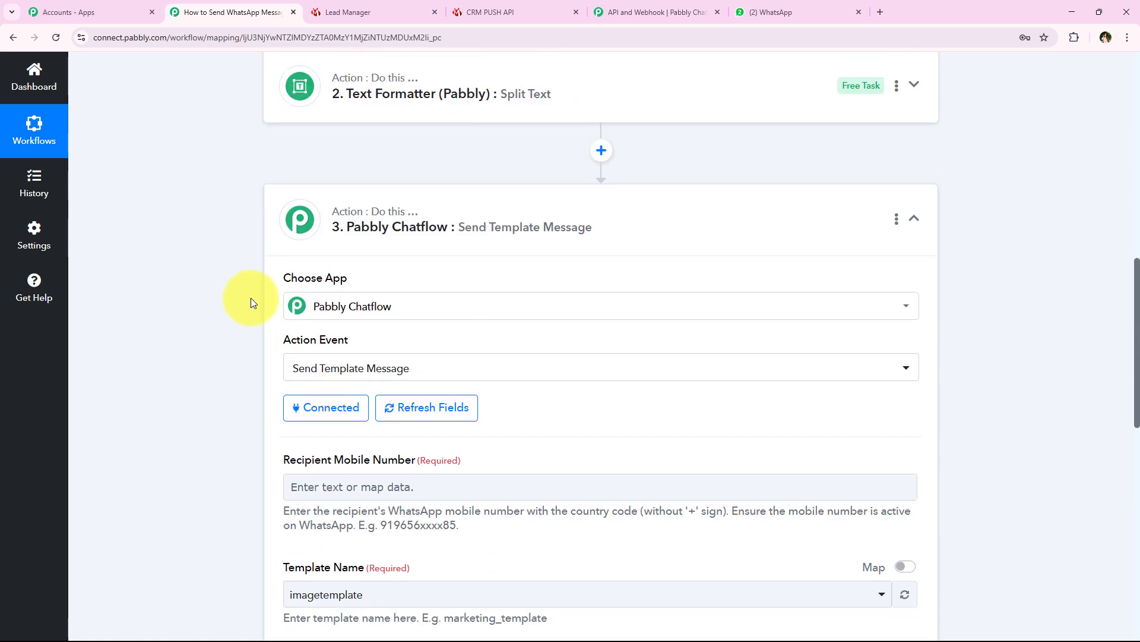
scroll(232, 342, "down", 3)
left_click(297, 344)
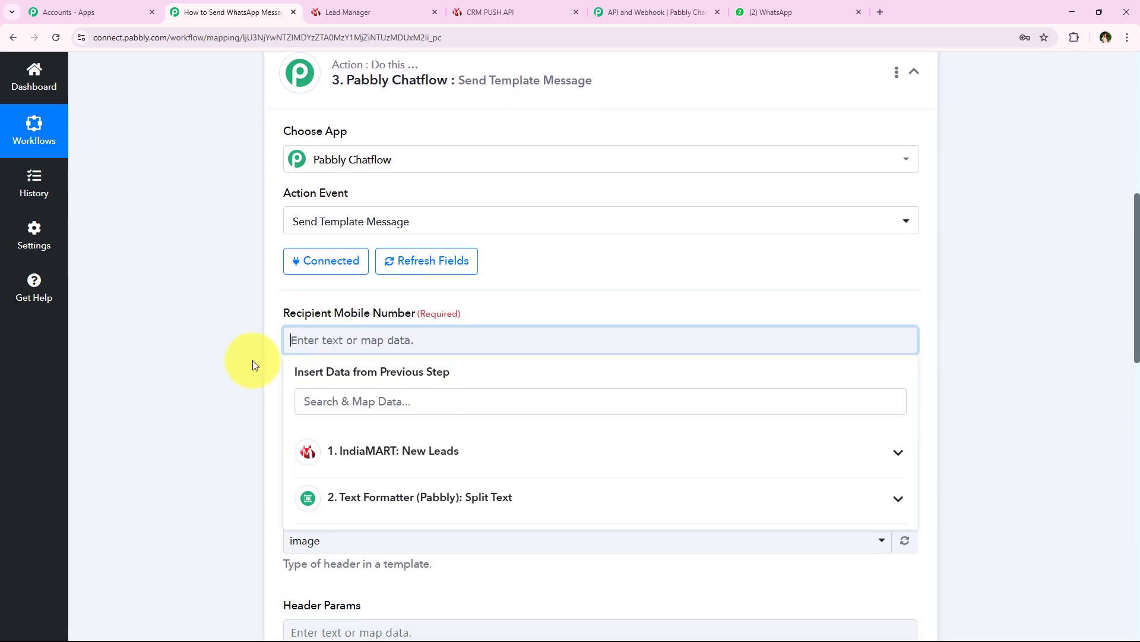
scroll(455, 376, "down", 2)
left_click(565, 396)
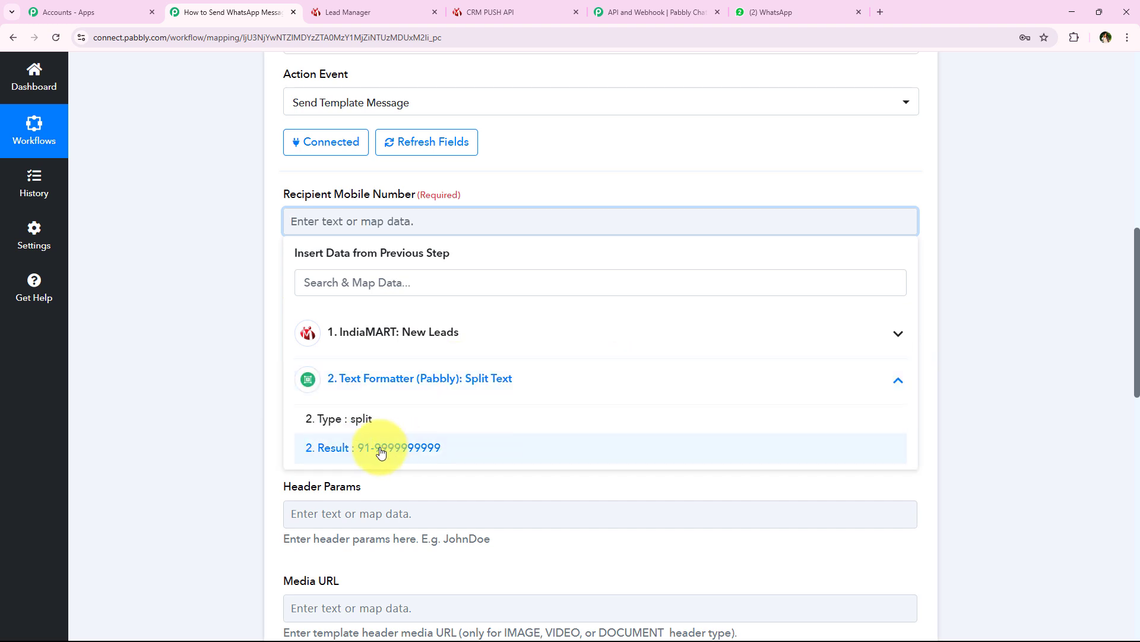
left_click(311, 449)
left_click(212, 347)
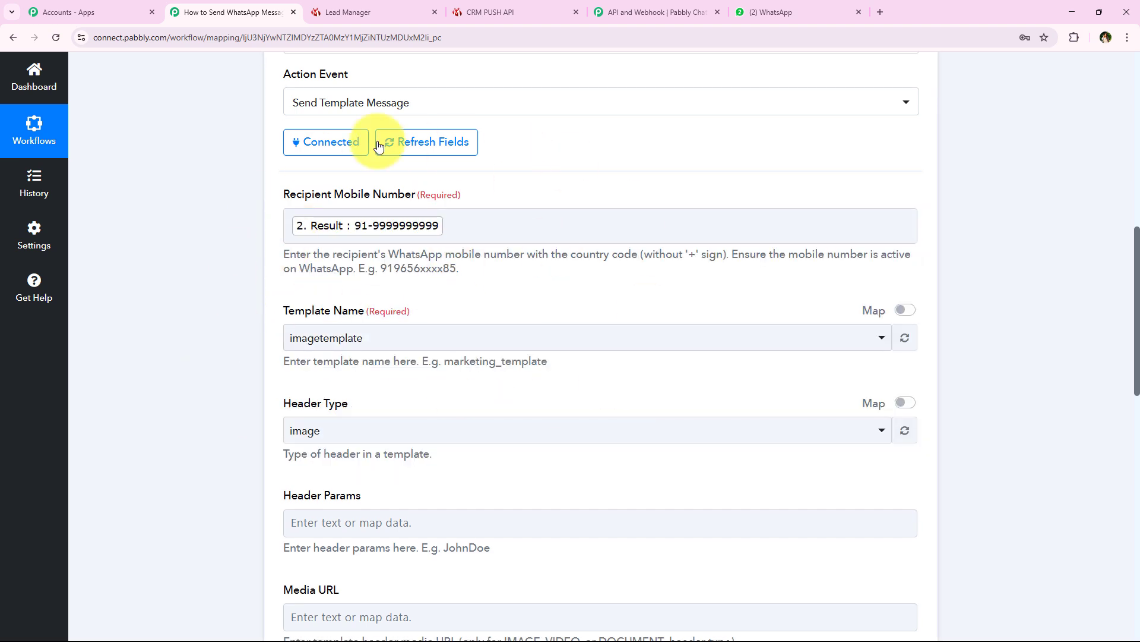
Step: Select the indiamart_leads template as the Template Name
scroll(237, 273, "down", 1)
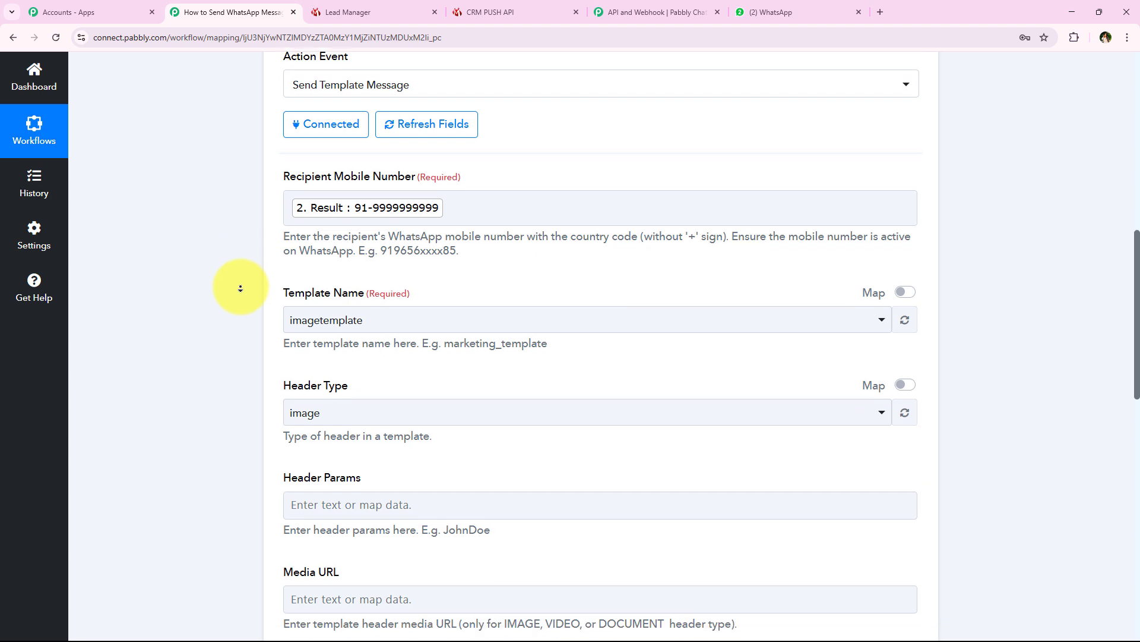
left_click(327, 317)
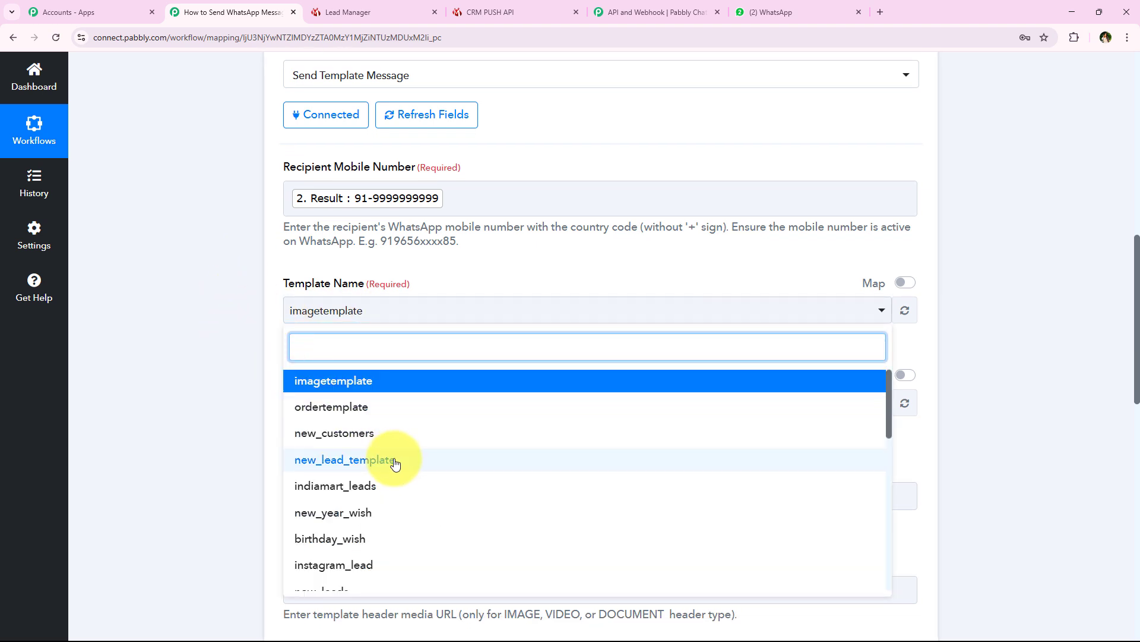
scroll(395, 457, "down", 5)
scroll(382, 464, "down", 4)
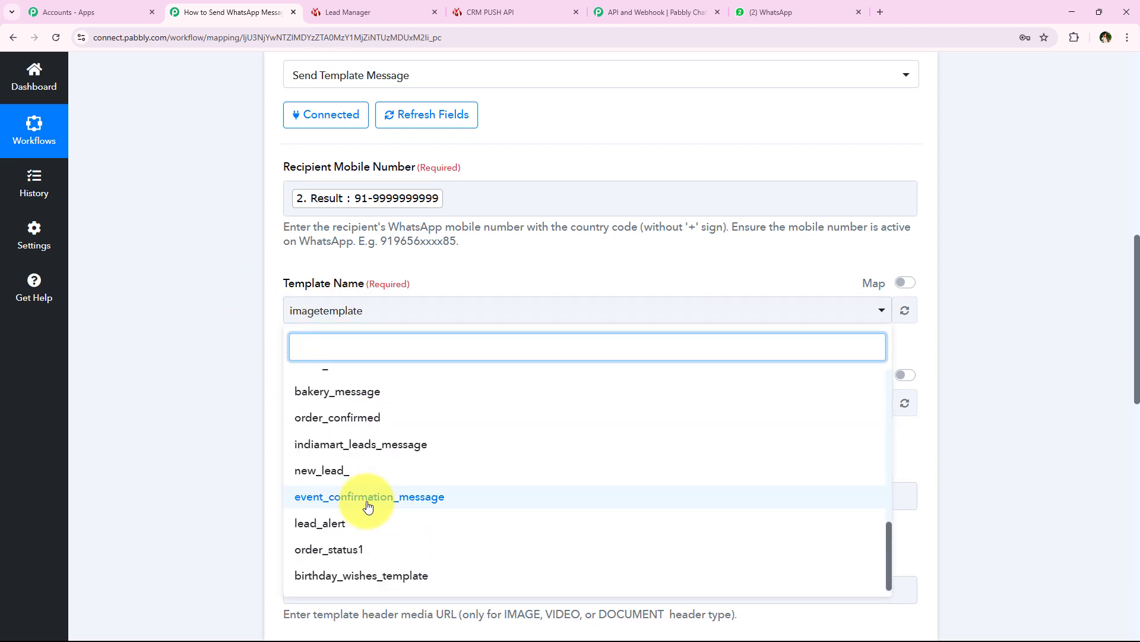
scroll(369, 504, "up", 7)
scroll(362, 511, "up", 2)
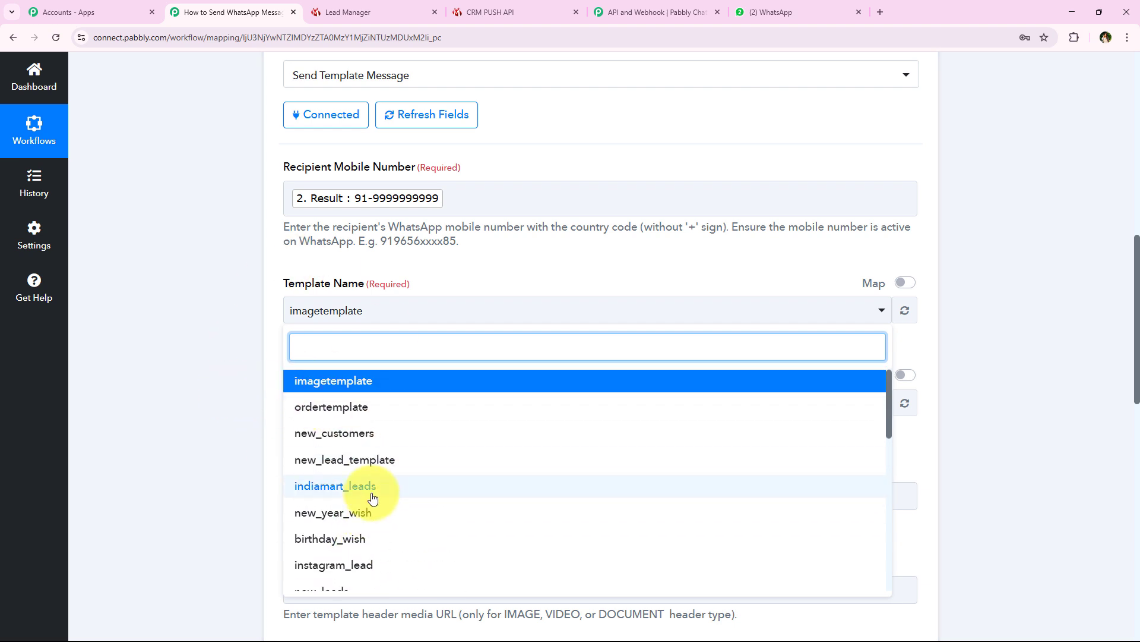
left_click(479, 500)
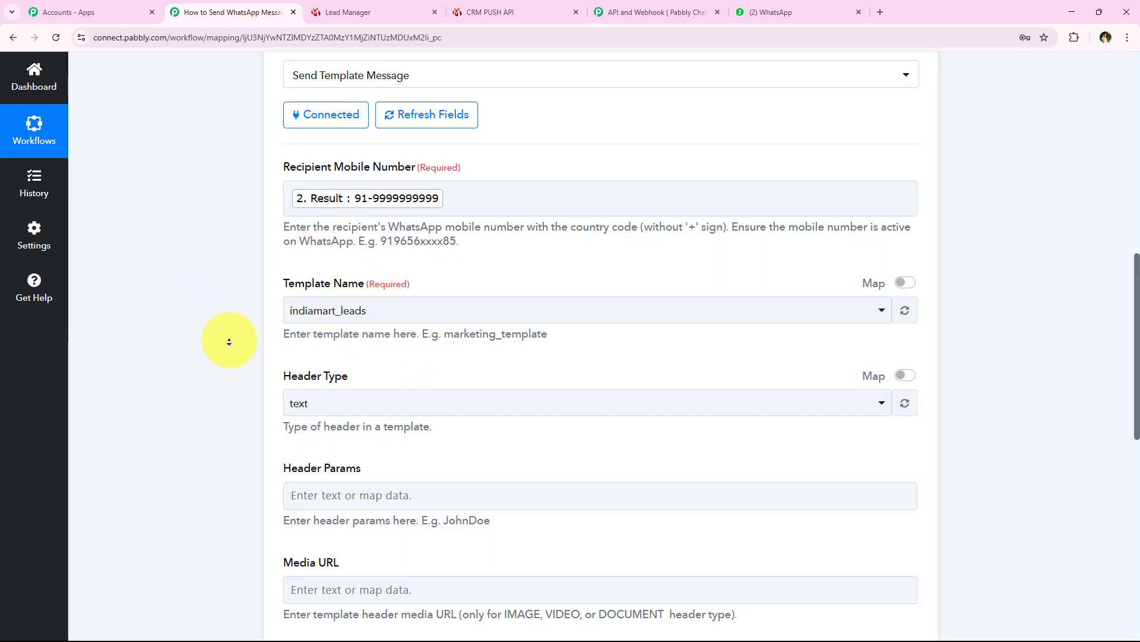
scroll(232, 355, "down", 2)
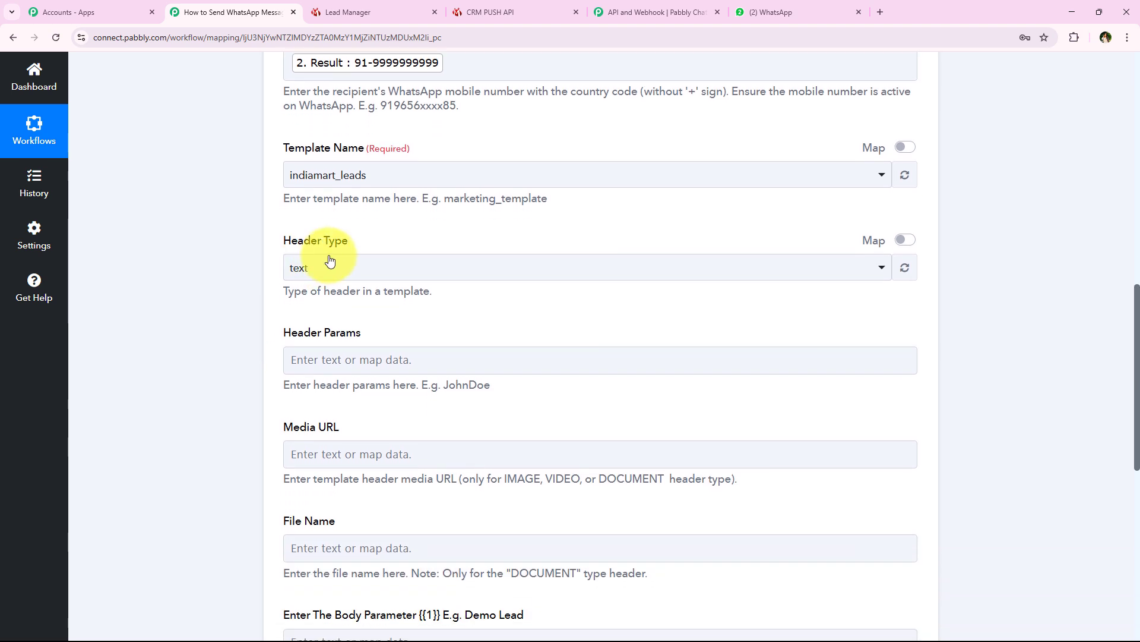
left_click(330, 260)
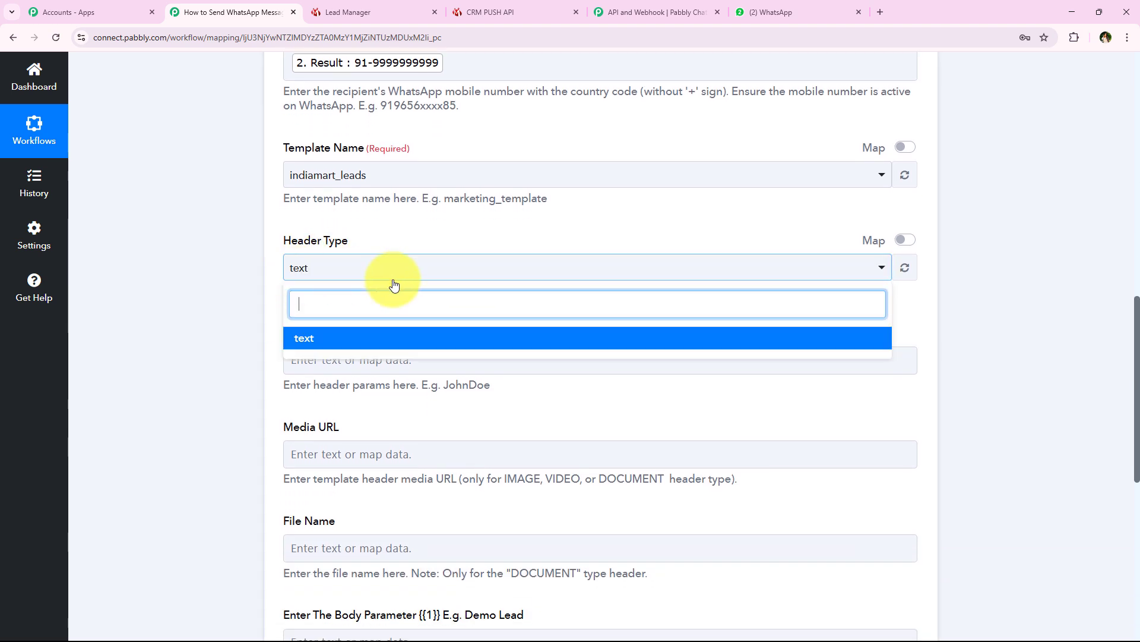
left_click(344, 336)
left_click(236, 233)
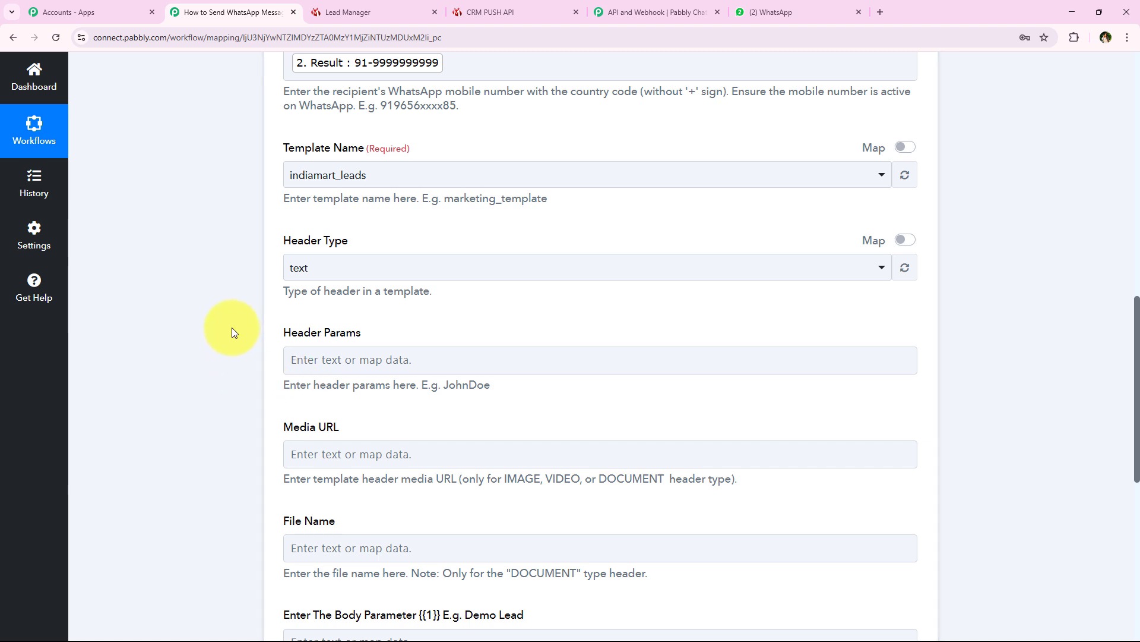
scroll(232, 330, "down", 1)
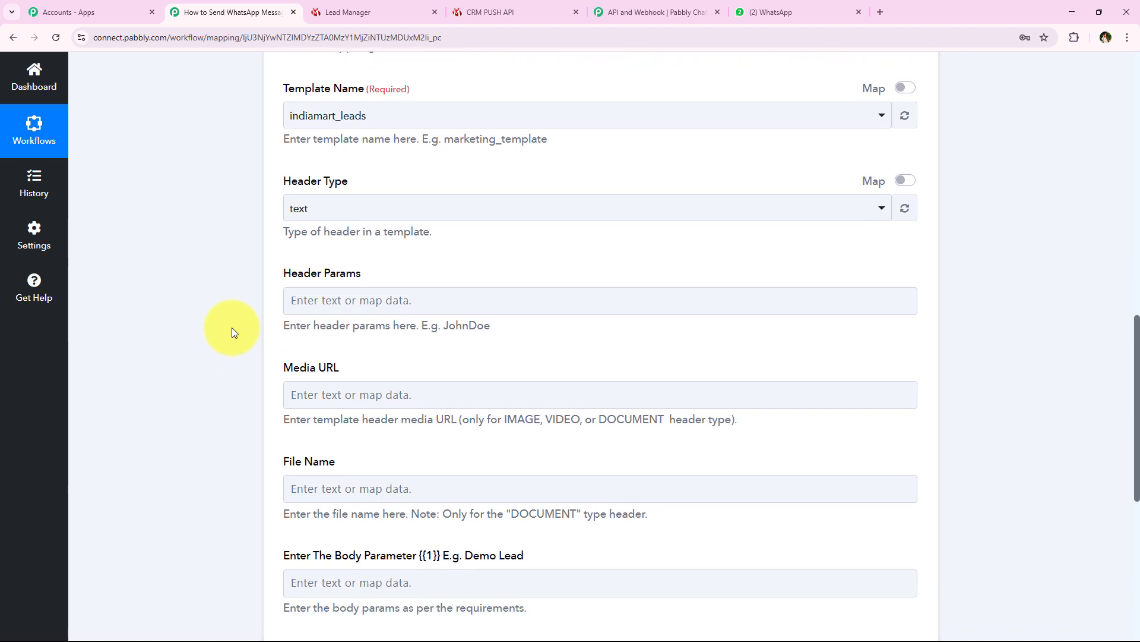
scroll(234, 298, "down", 1)
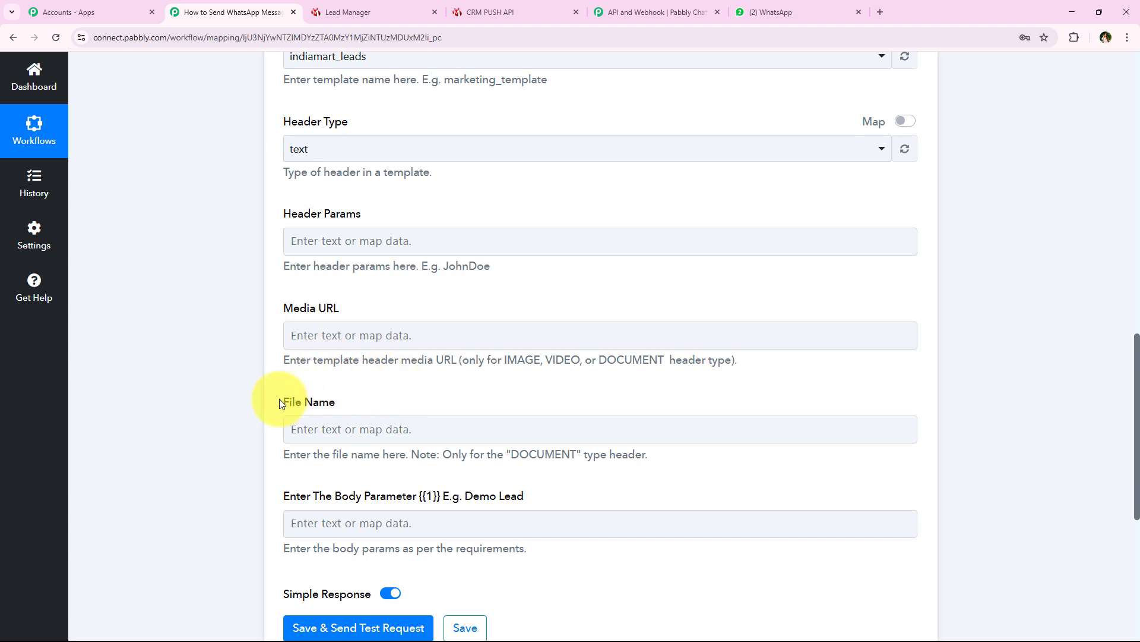
left_click_drag(273, 300, 403, 303)
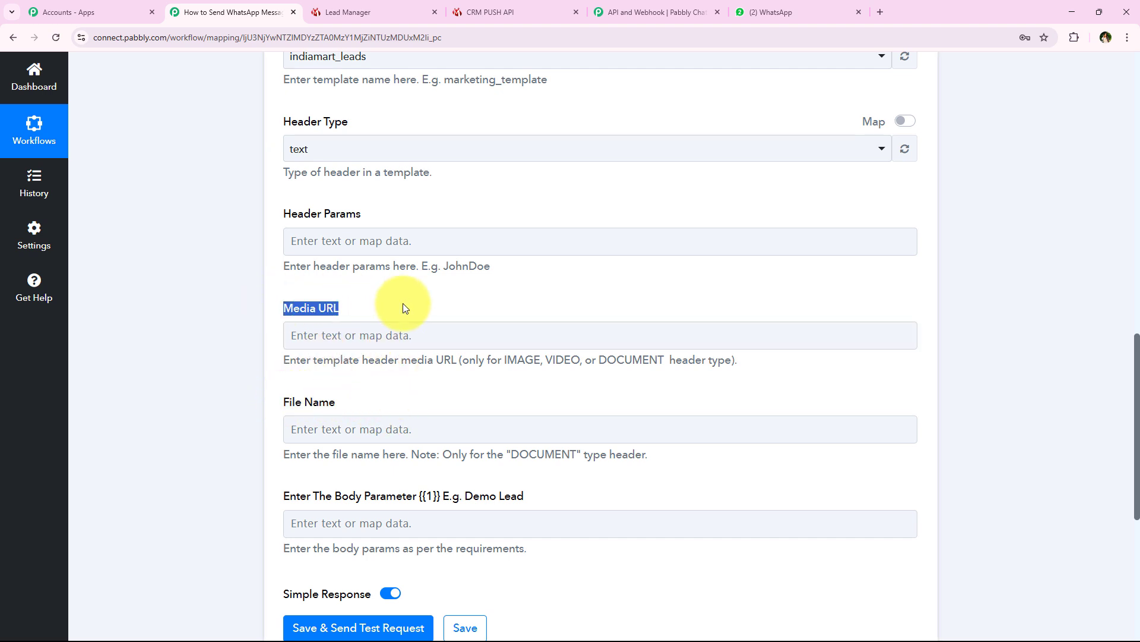
left_click(403, 303)
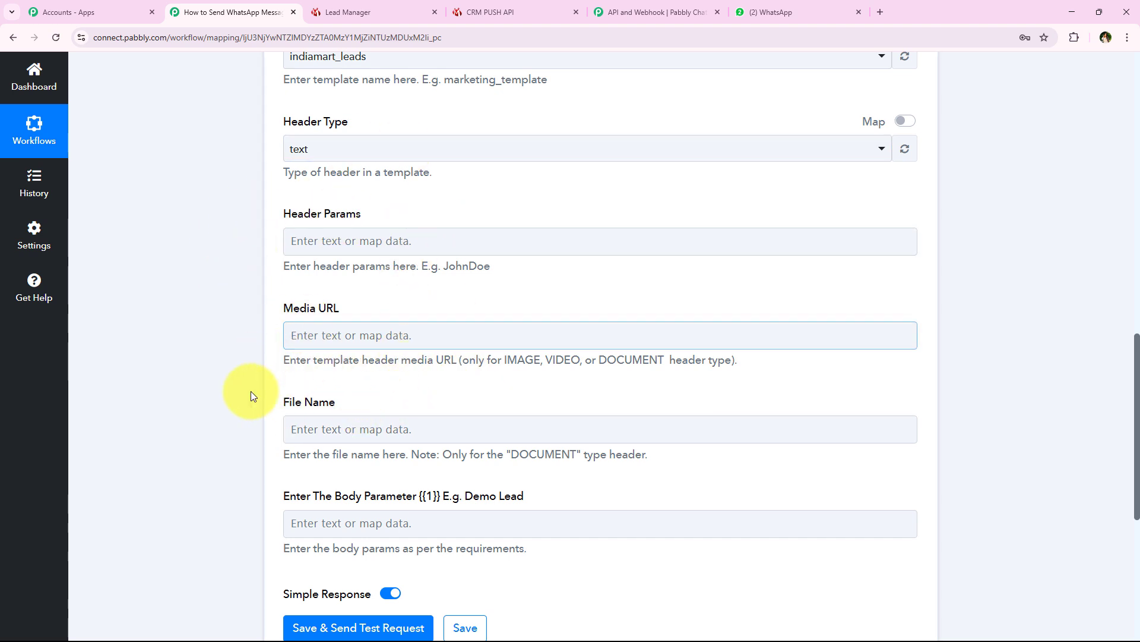
scroll(283, 297, "down", 2)
scroll(255, 325, "down", 1)
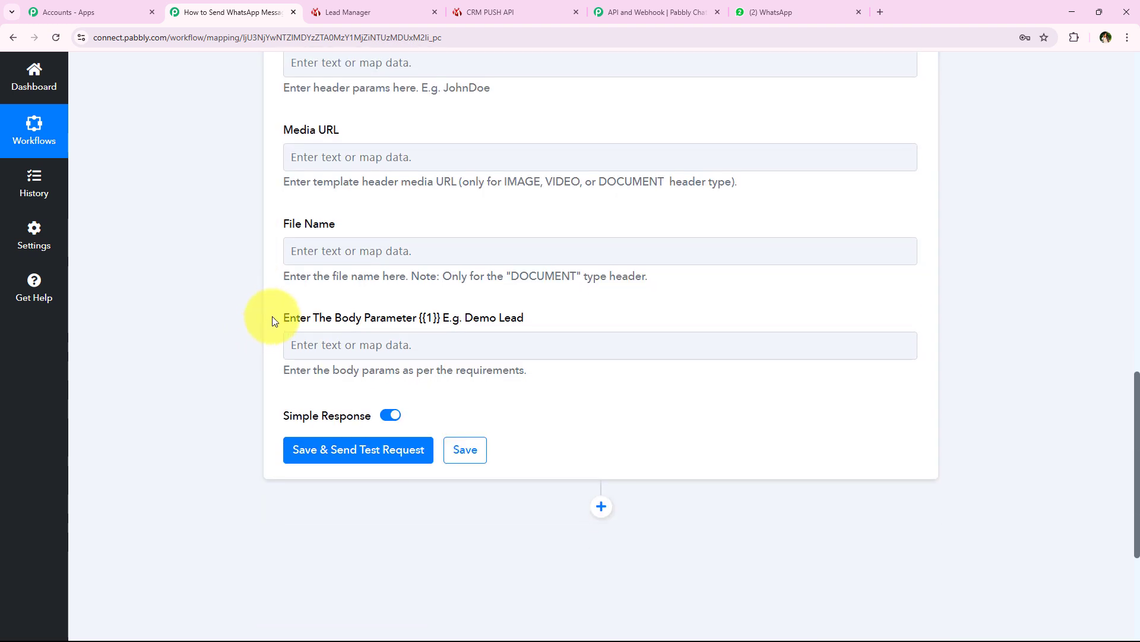
left_click_drag(270, 318, 554, 323)
left_click(555, 324)
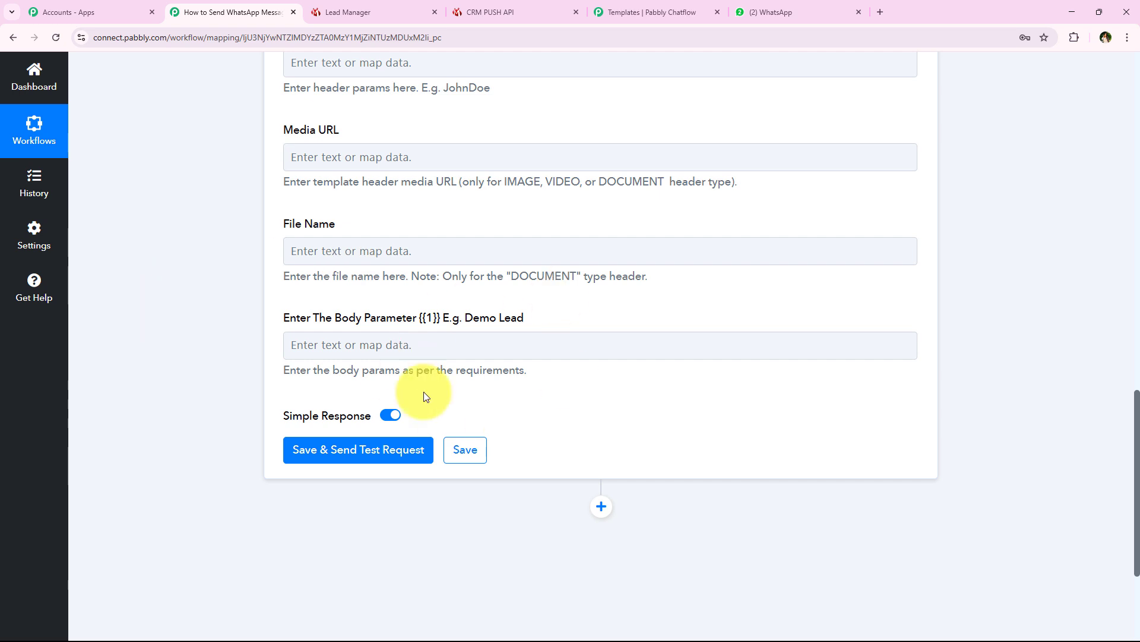
left_click(193, 347)
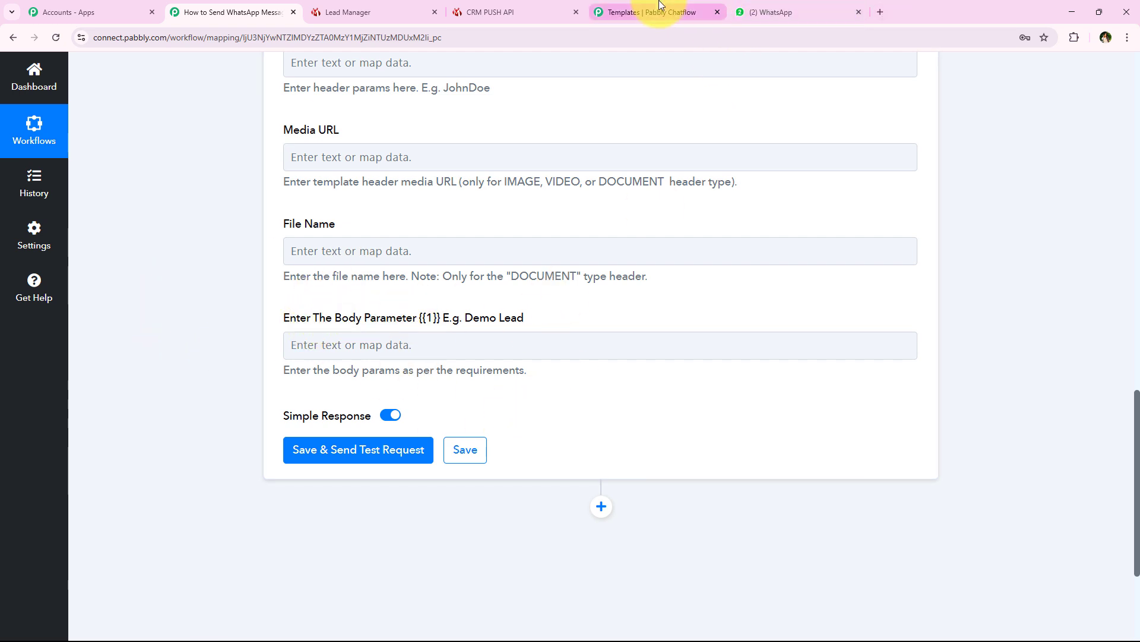
Step: Look at the Hello {{1}} placeholder in the indiamart_leads_message template preview in Chatflow
left_click(681, 10)
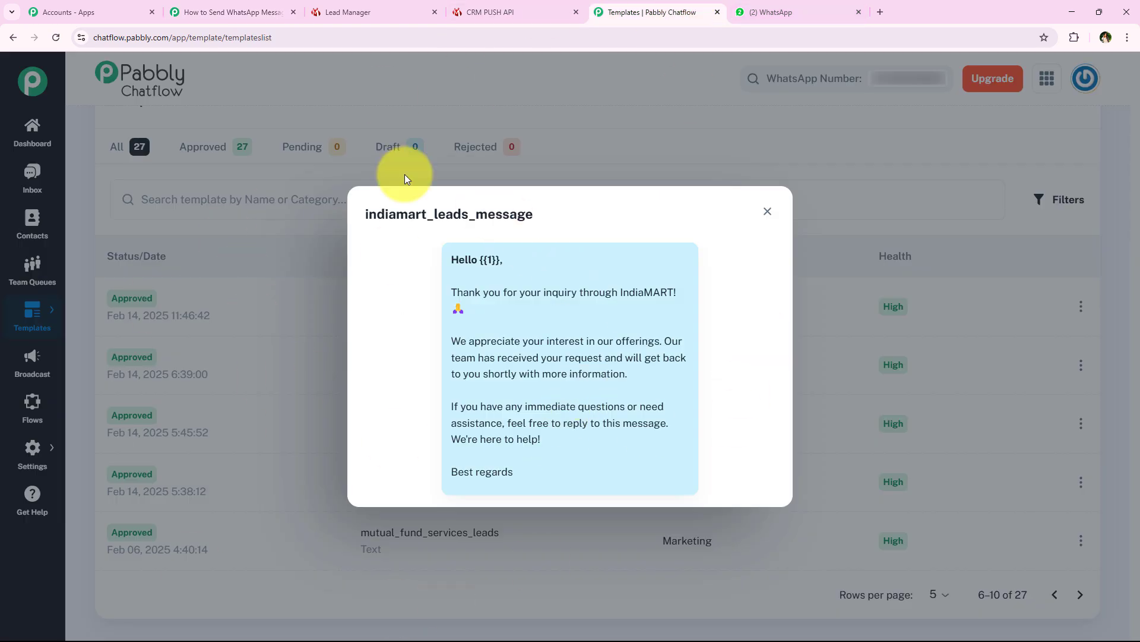
left_click_drag(479, 260, 500, 260)
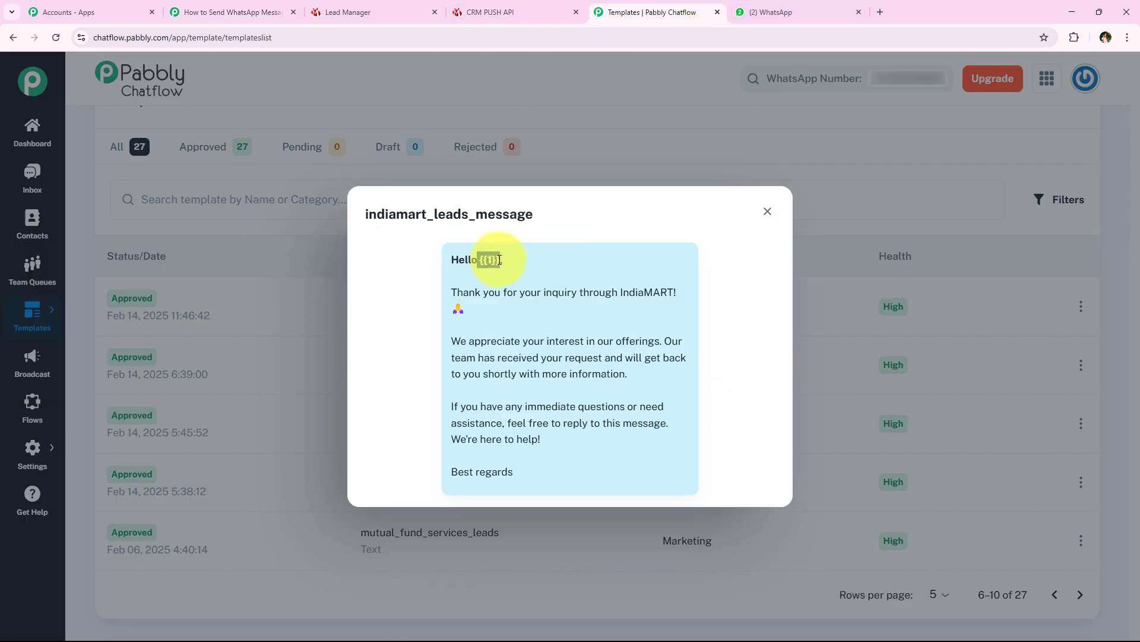
left_click(526, 285)
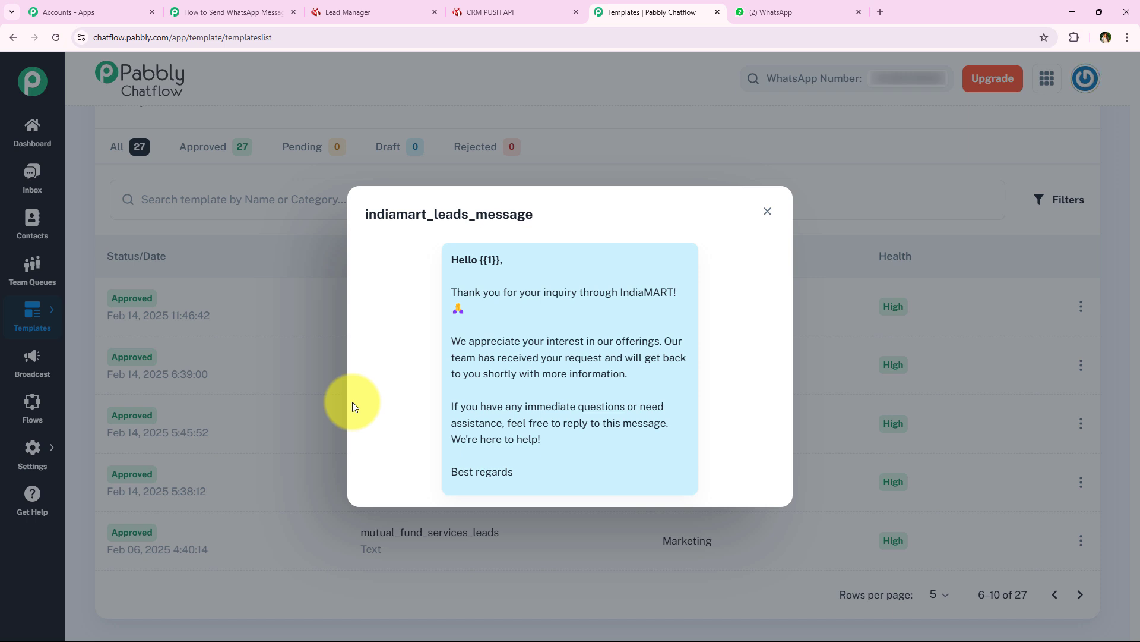
Step: Map body parameter {{1}} to 1. RESPONSE SENDER NAME, found by searching 'Na'
left_click(233, 12)
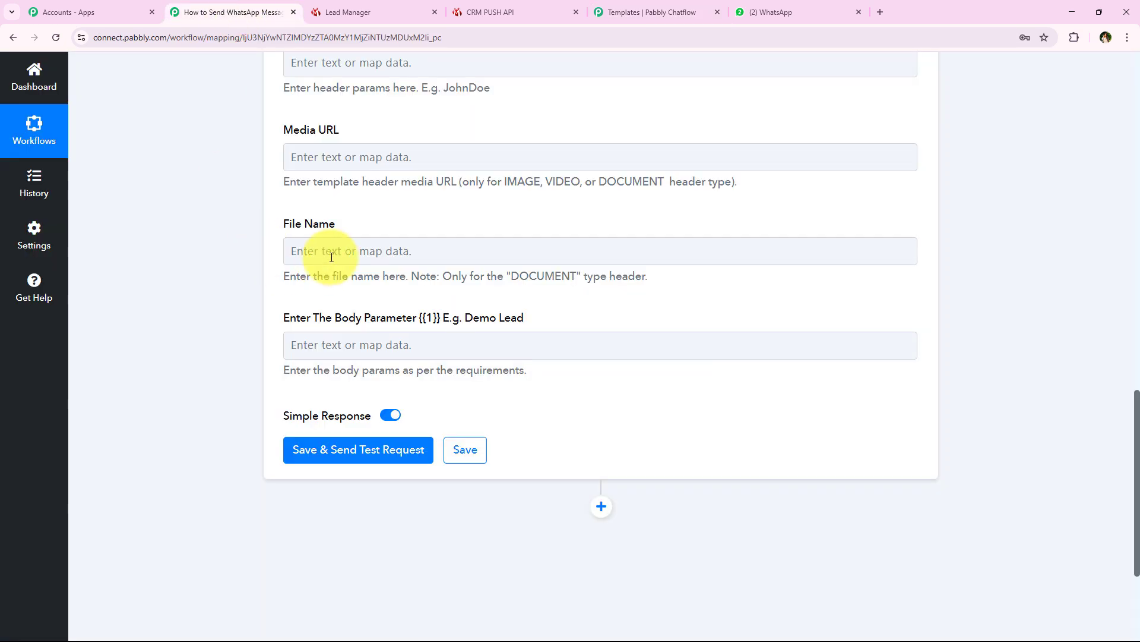
left_click(397, 356)
left_click(402, 404)
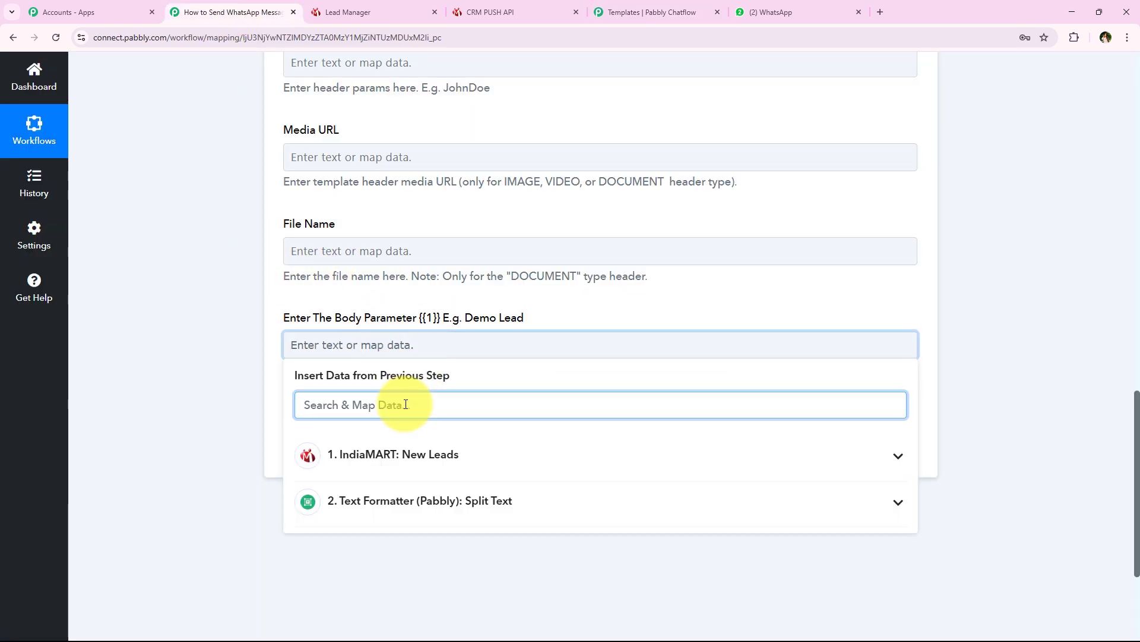
type("Na")
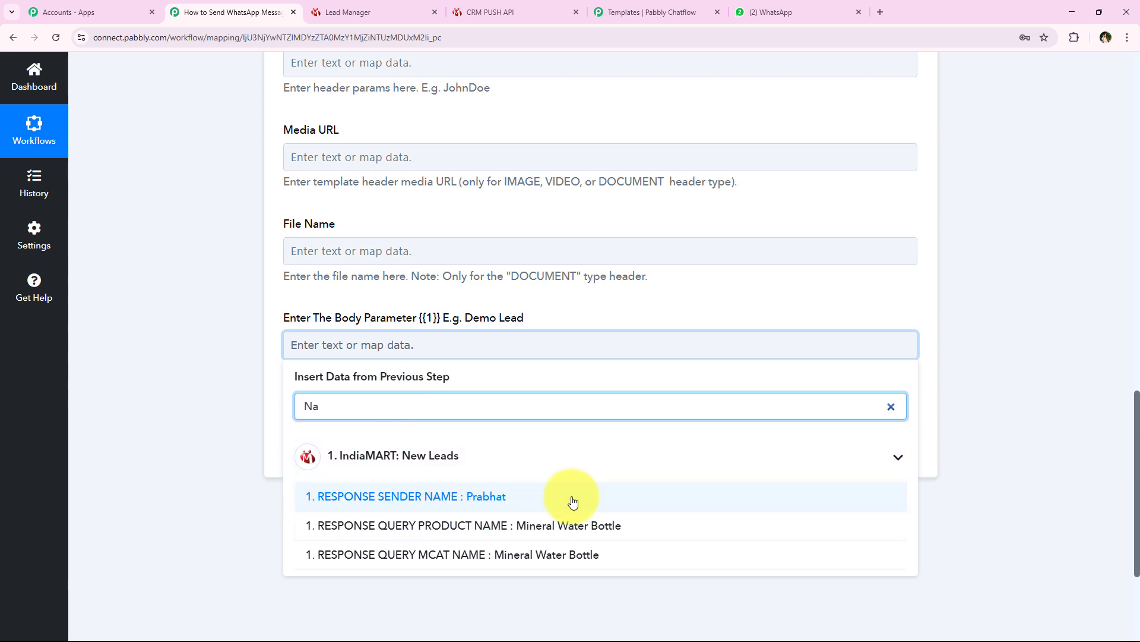
left_click(573, 498)
left_click(194, 259)
scroll(215, 378, "up", 8)
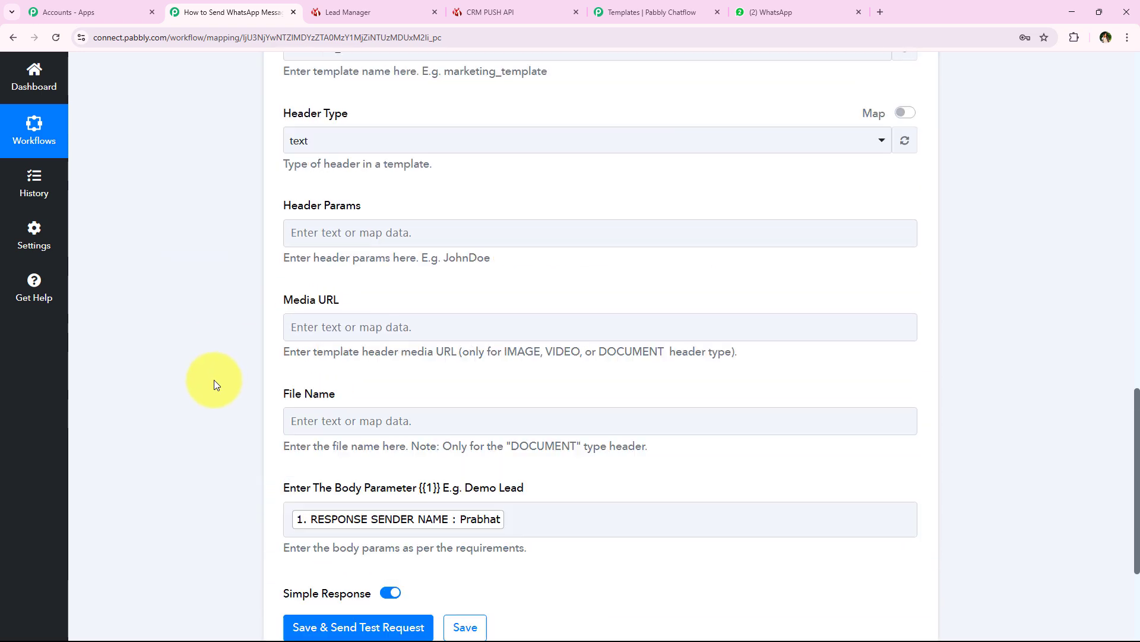
scroll(214, 379, "up", 3)
scroll(227, 315, "down", 12)
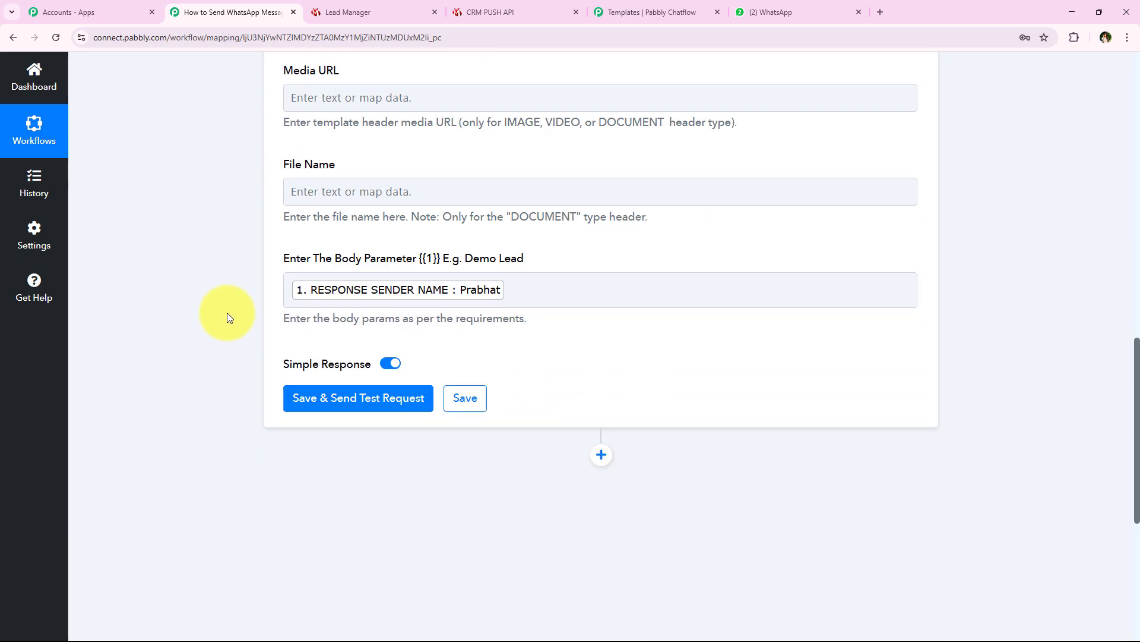
scroll(221, 423, "down", 1)
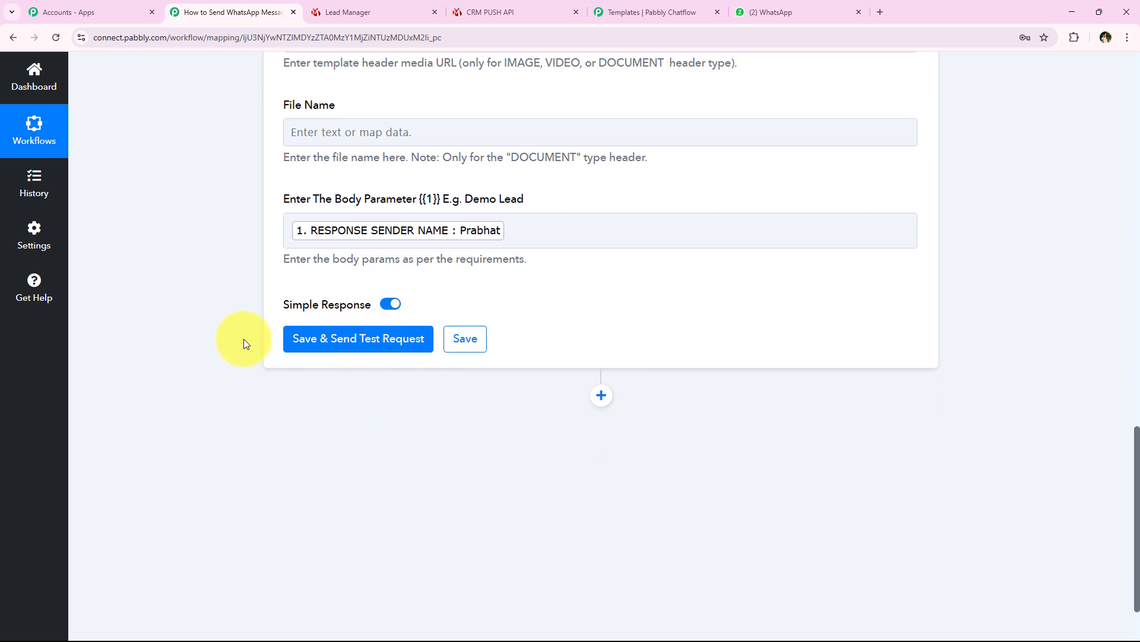
scroll(254, 353, "up", 12)
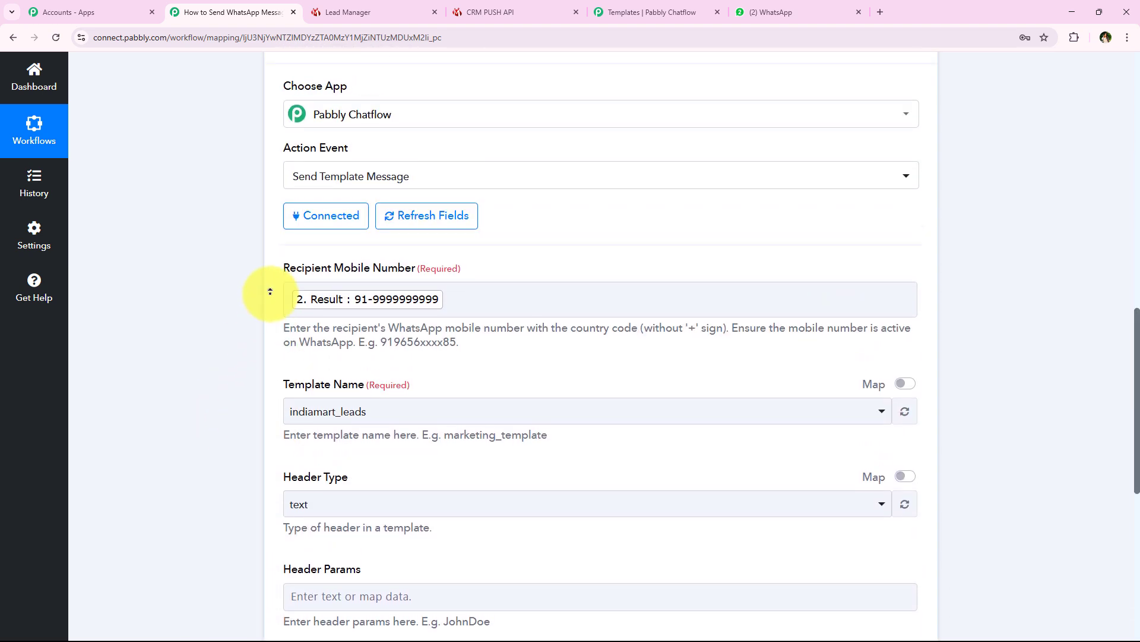
scroll(270, 292, "up", 1)
Step: Remove and restore the mapped recipient number, then read the hint about active WhatsApp numbers
left_click(492, 331)
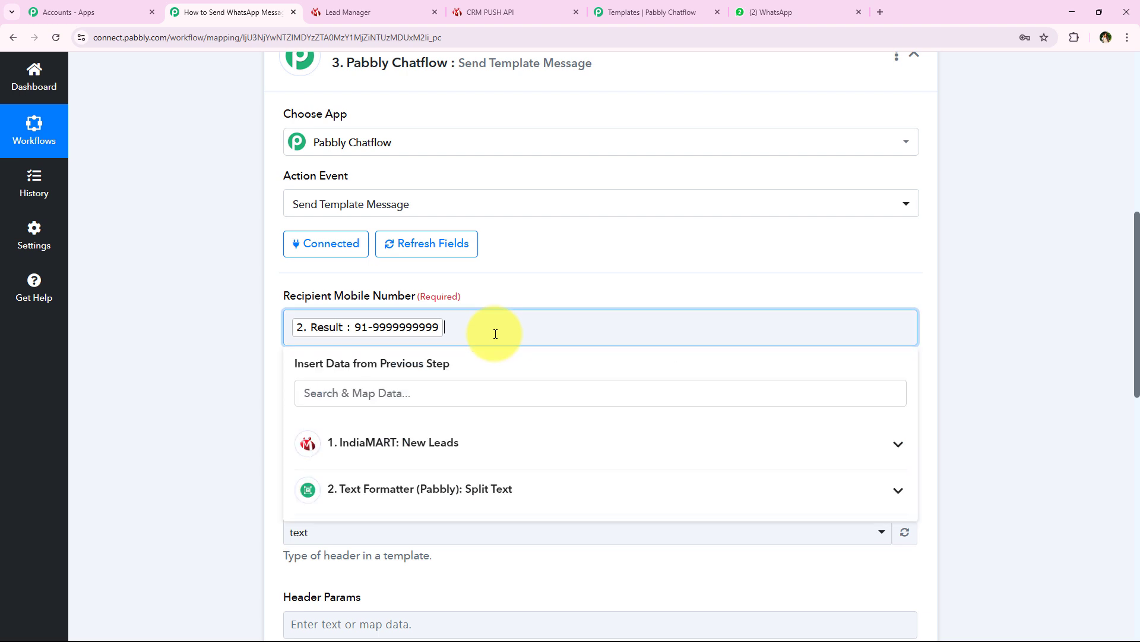
key("BackSpace")
left_click(249, 310)
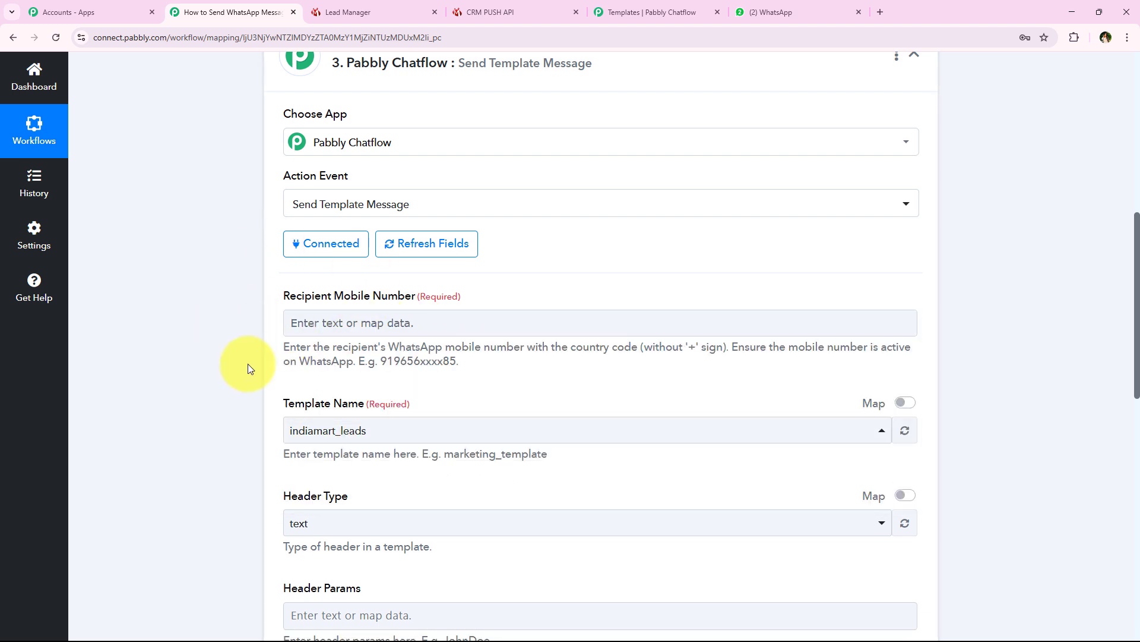
left_click(338, 314)
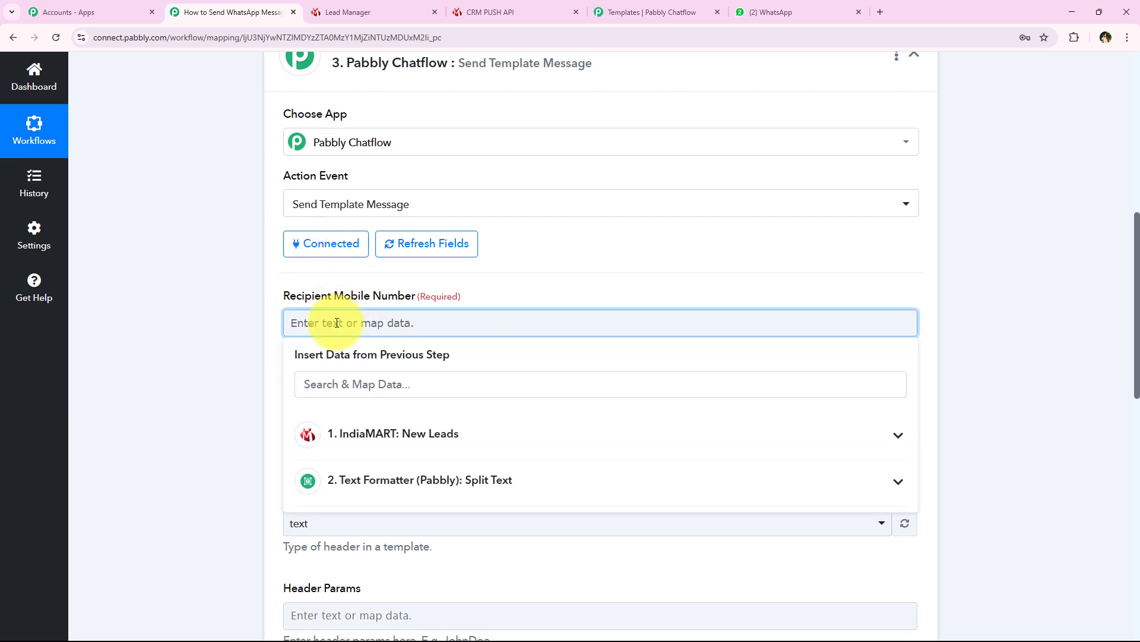
key("ctrl+v")
left_click(261, 285)
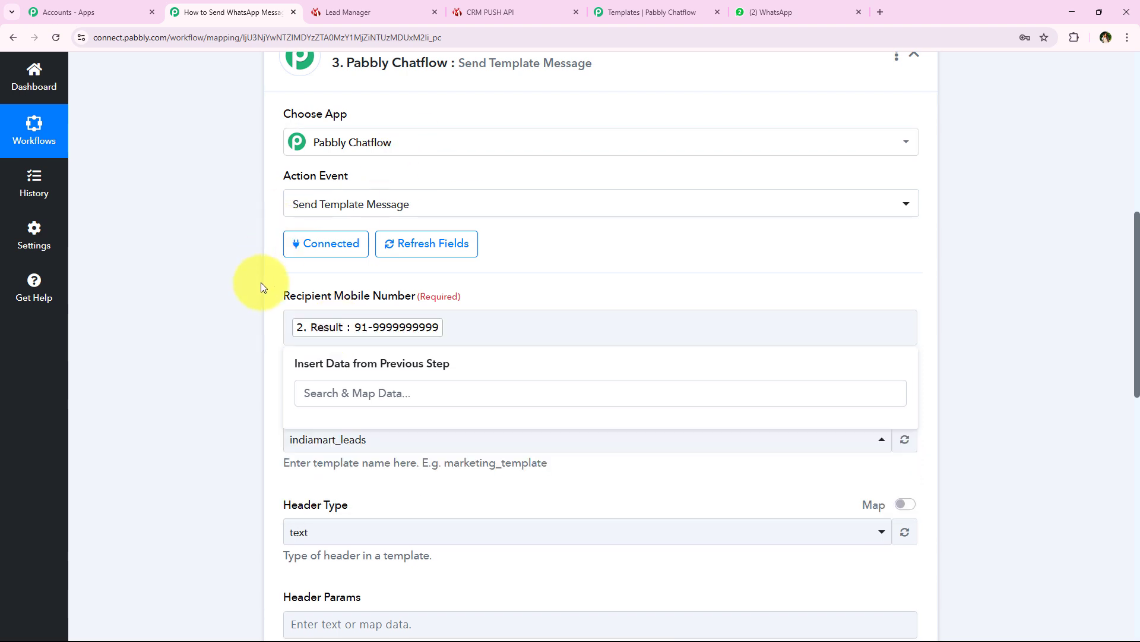
scroll(259, 351, "down", 1)
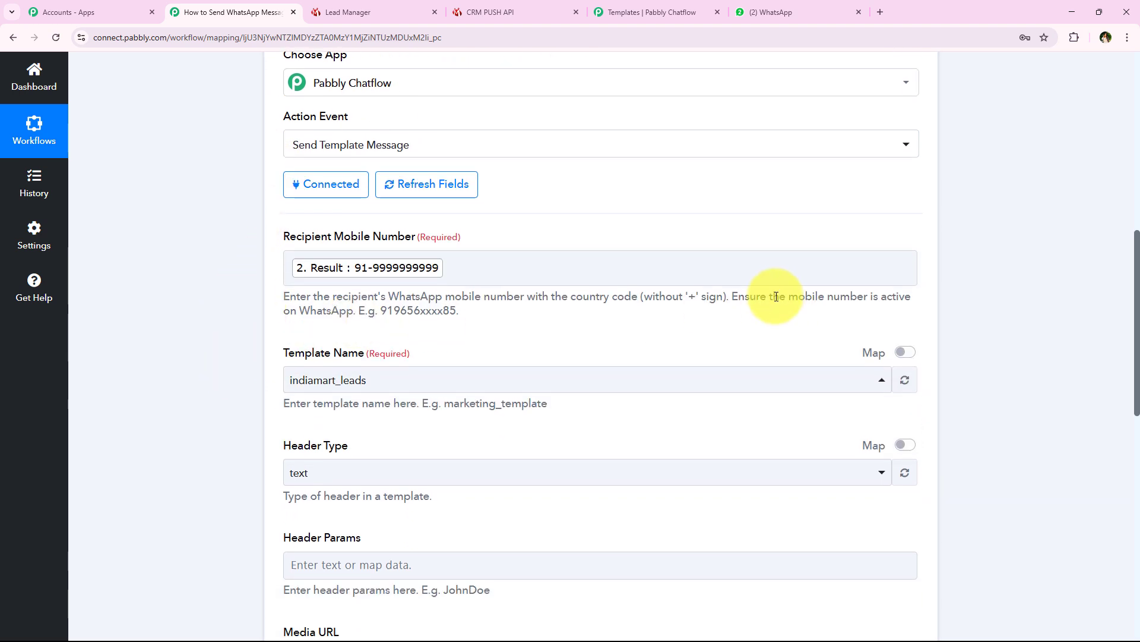
left_click_drag(899, 299, 921, 311)
left_click(469, 306)
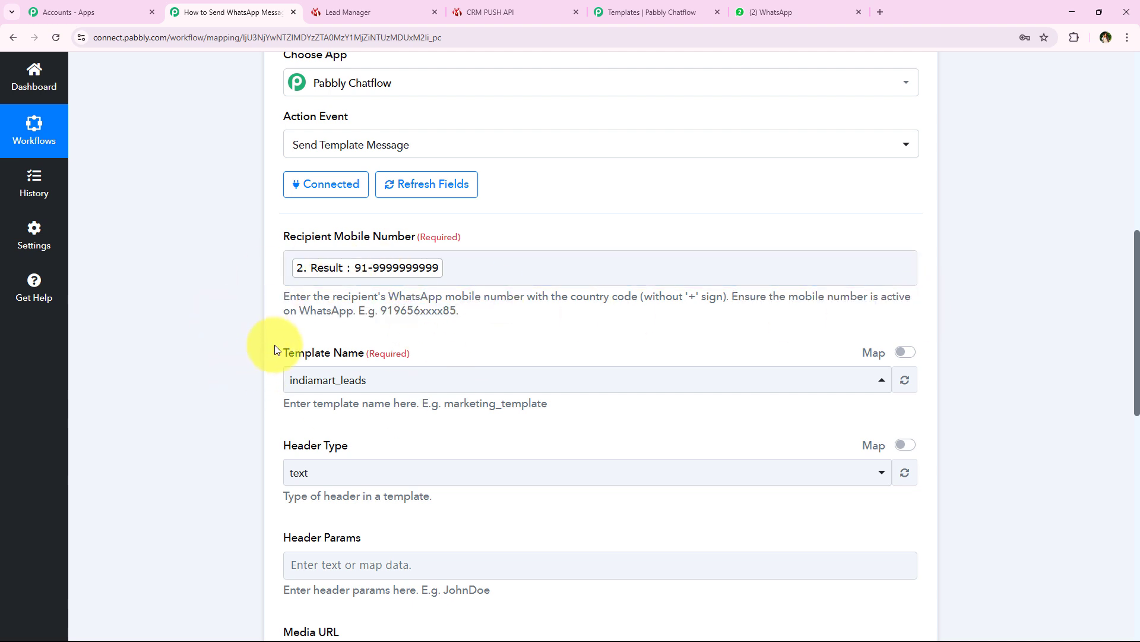
Step: Replace the mapped 2. Result in Recipient Mobile Number with a manually typed phone number
left_click(457, 262)
key("BackSpace")
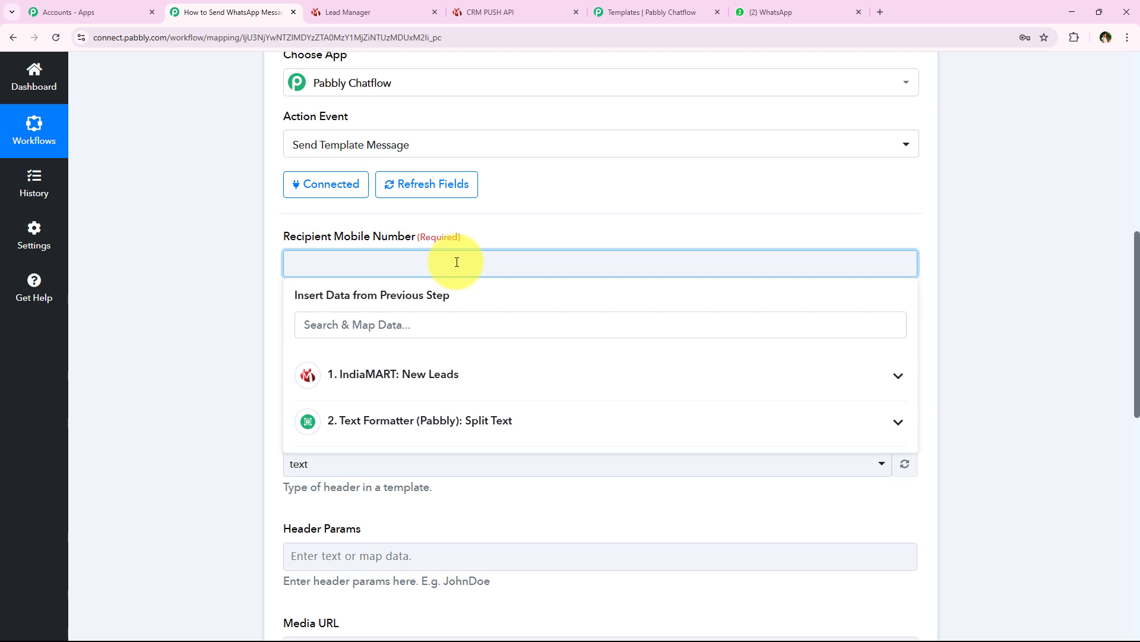
type("•••••••")
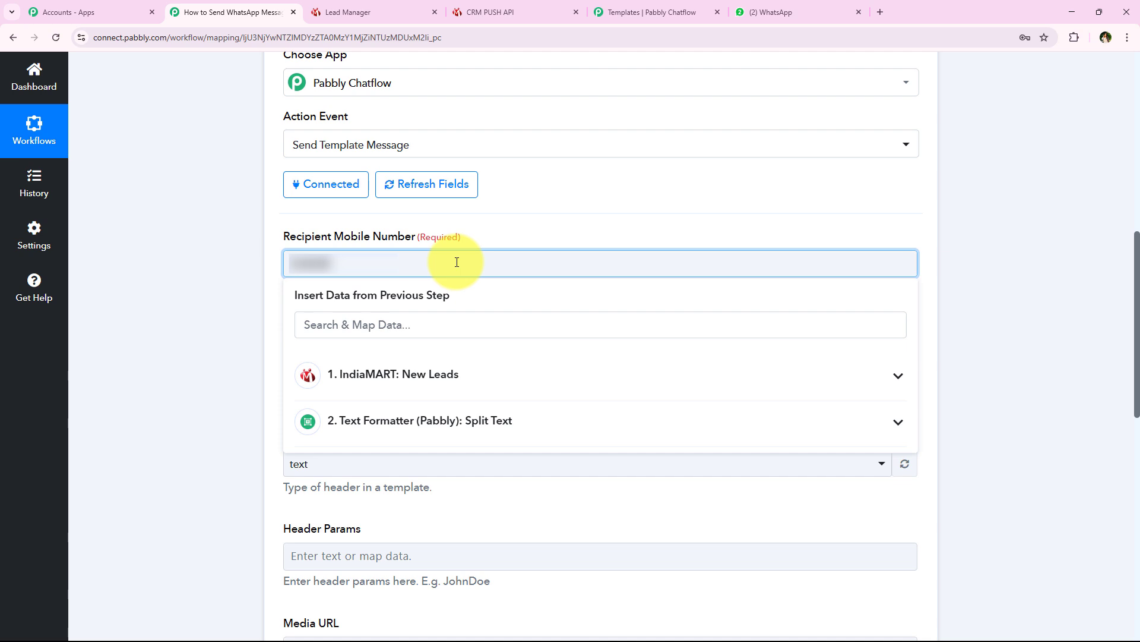
type("•••••")
left_click(237, 280)
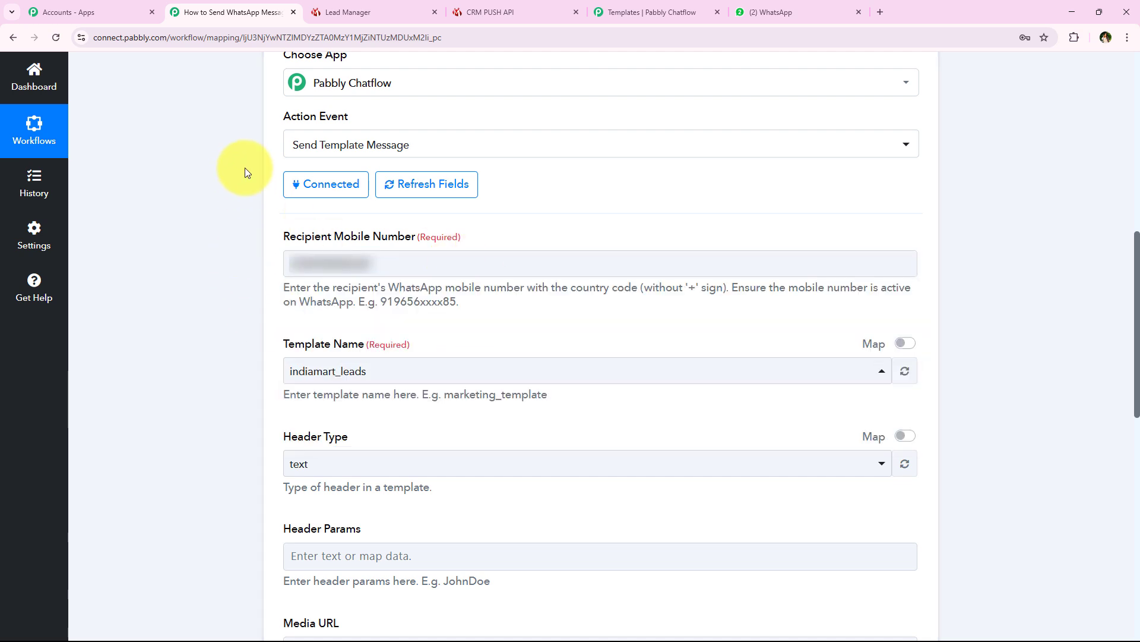
scroll(244, 468, "down", 10)
Step: Test the Send Template Message step, confirm success with 'Message sent', and return to Chatflow's templates list
left_click(287, 247)
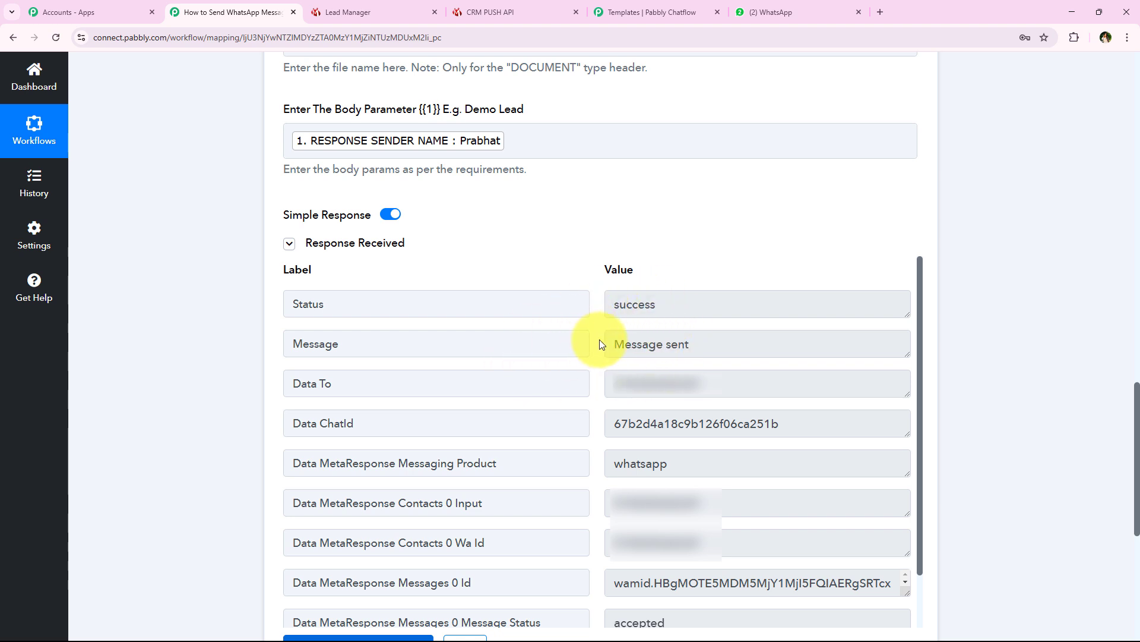
left_click_drag(689, 304, 606, 315)
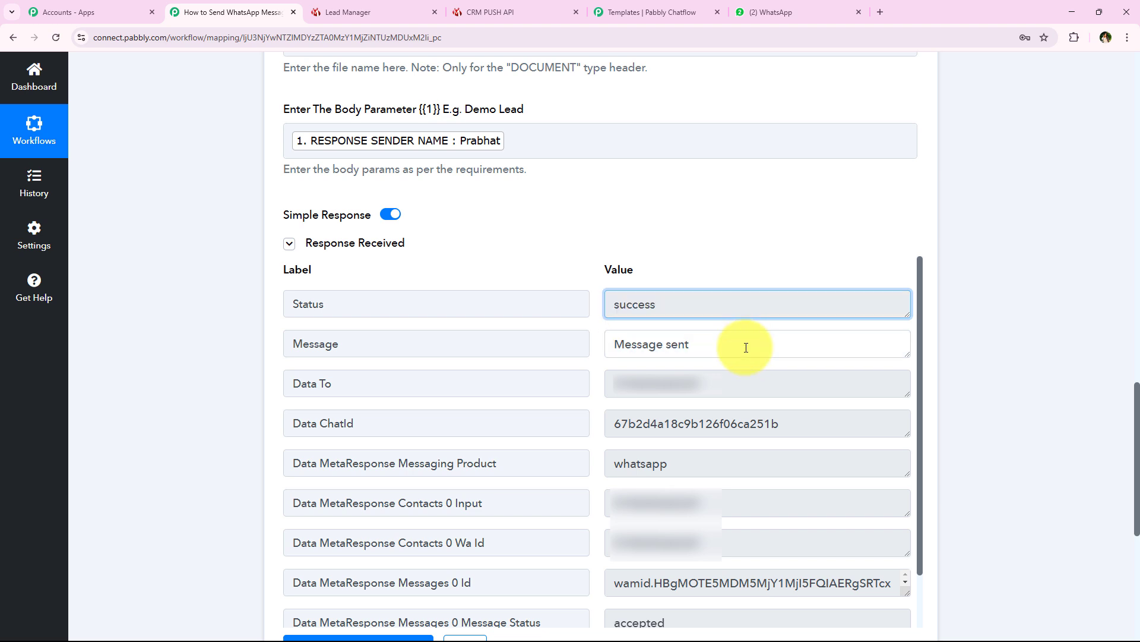
left_click_drag(743, 346, 594, 346)
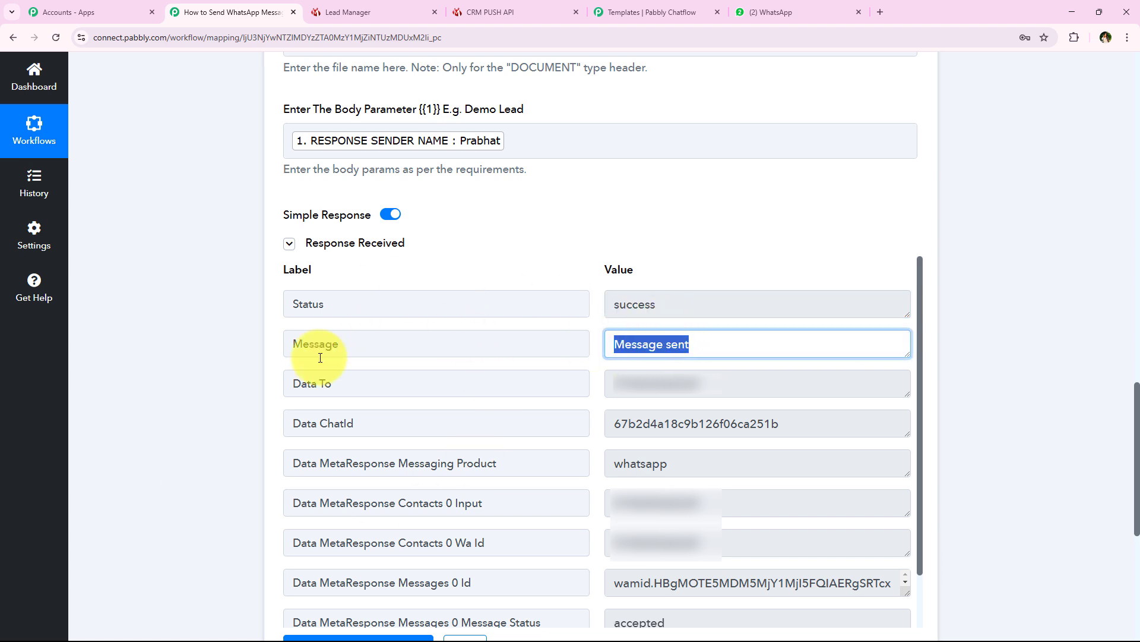
left_click(193, 555)
scroll(196, 225, "up", 20)
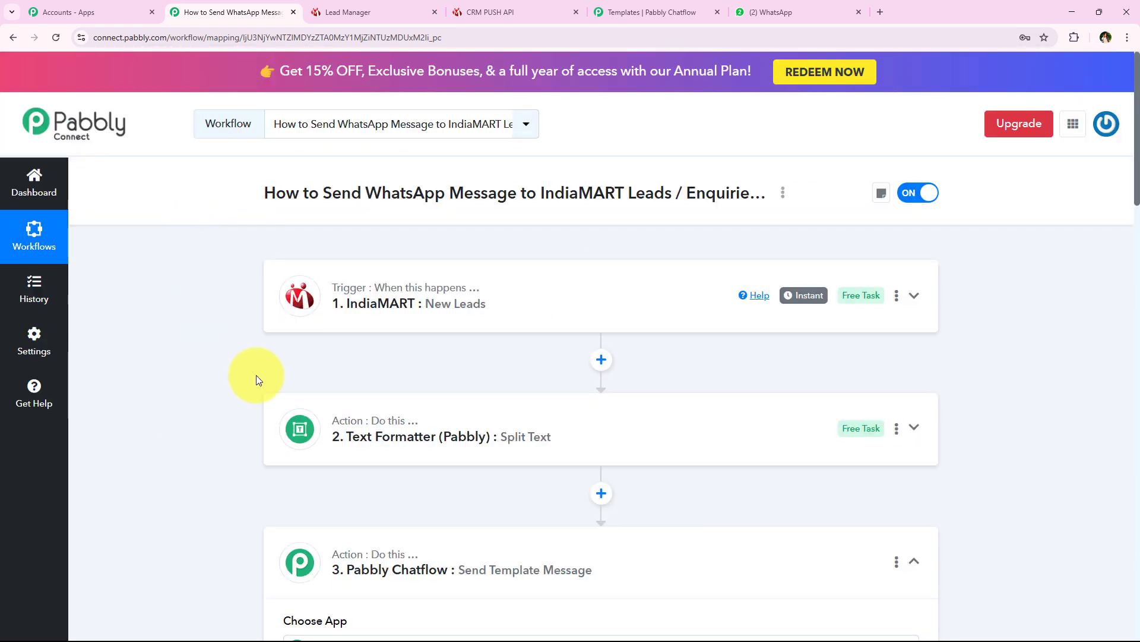
left_click(399, 547)
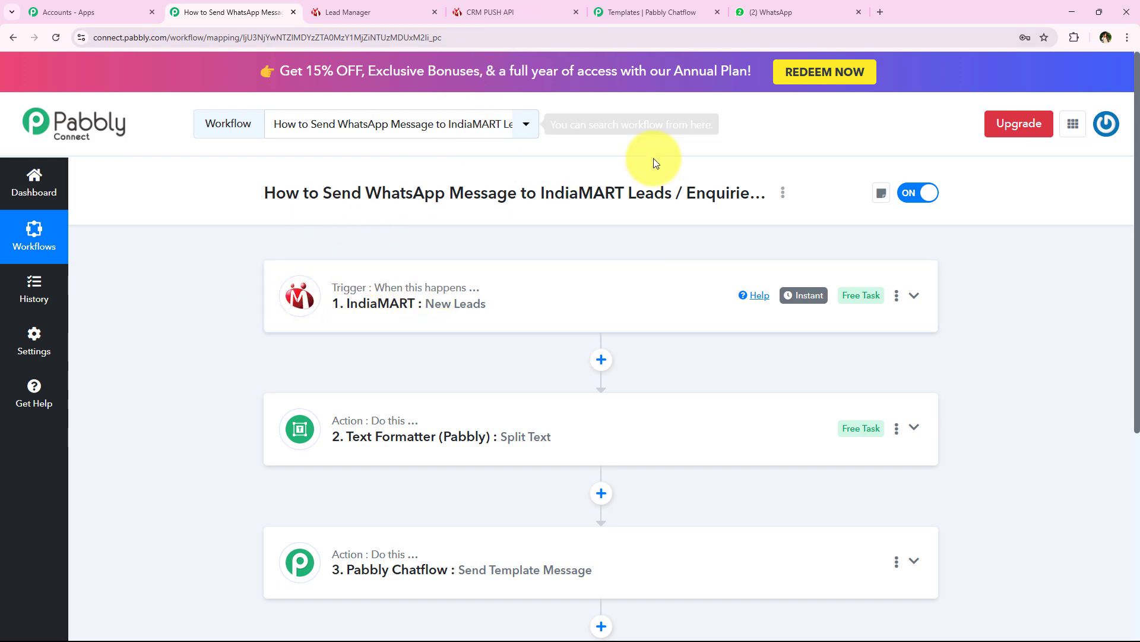
left_click(677, 11)
left_click(772, 211)
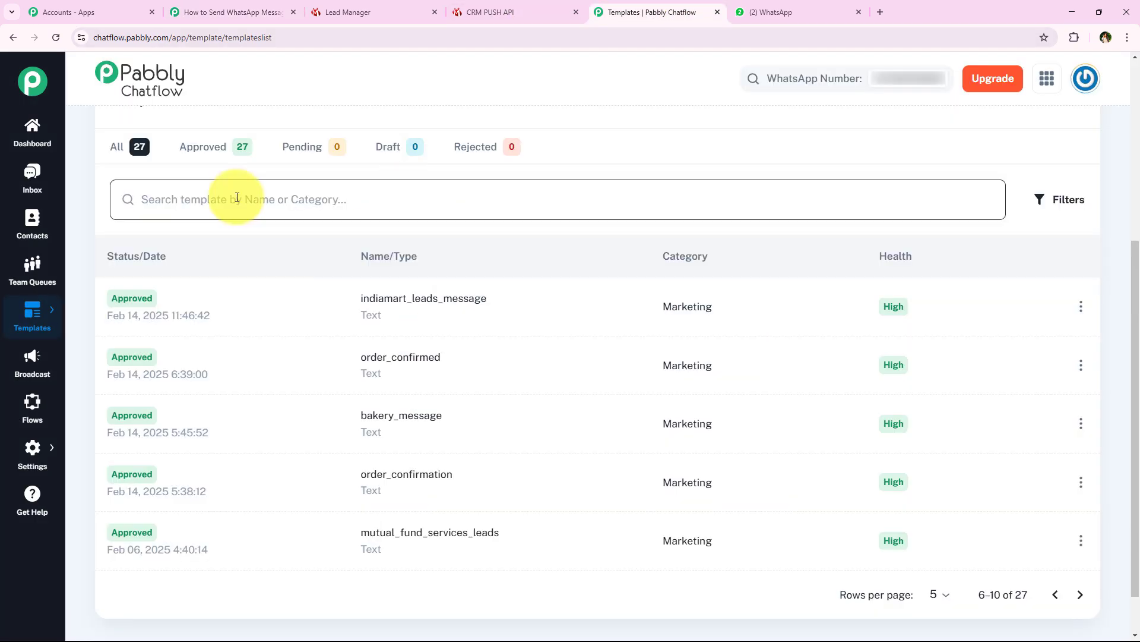
Step: Confirm in the Chatflow inbox that the template message was delivered, then switch to WhatsApp Web
left_click(46, 174)
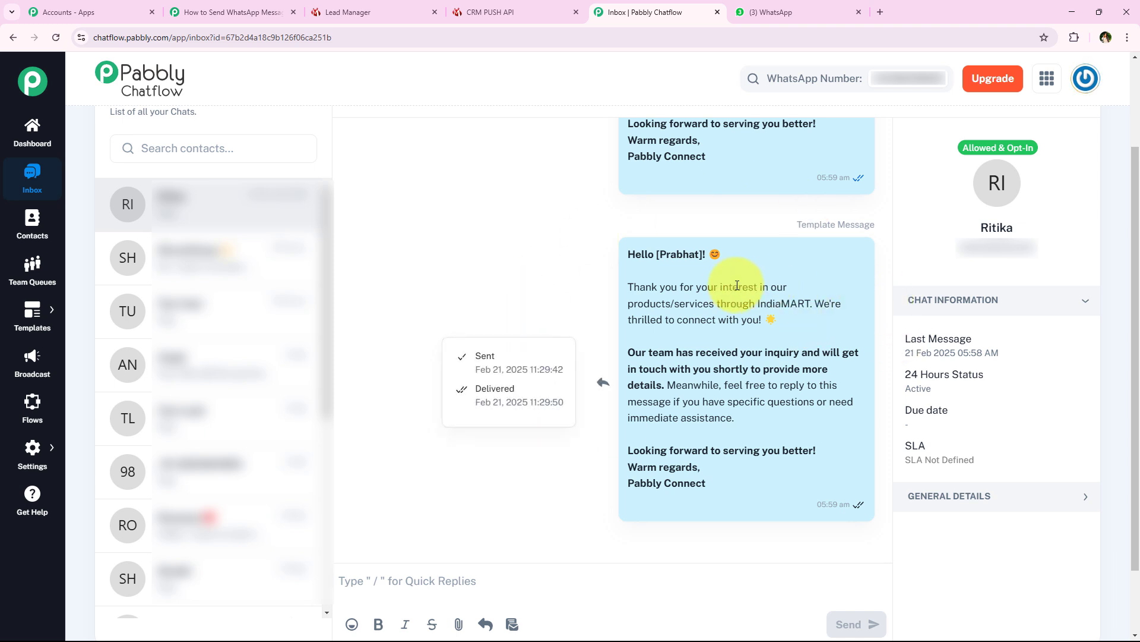
left_click(703, 330)
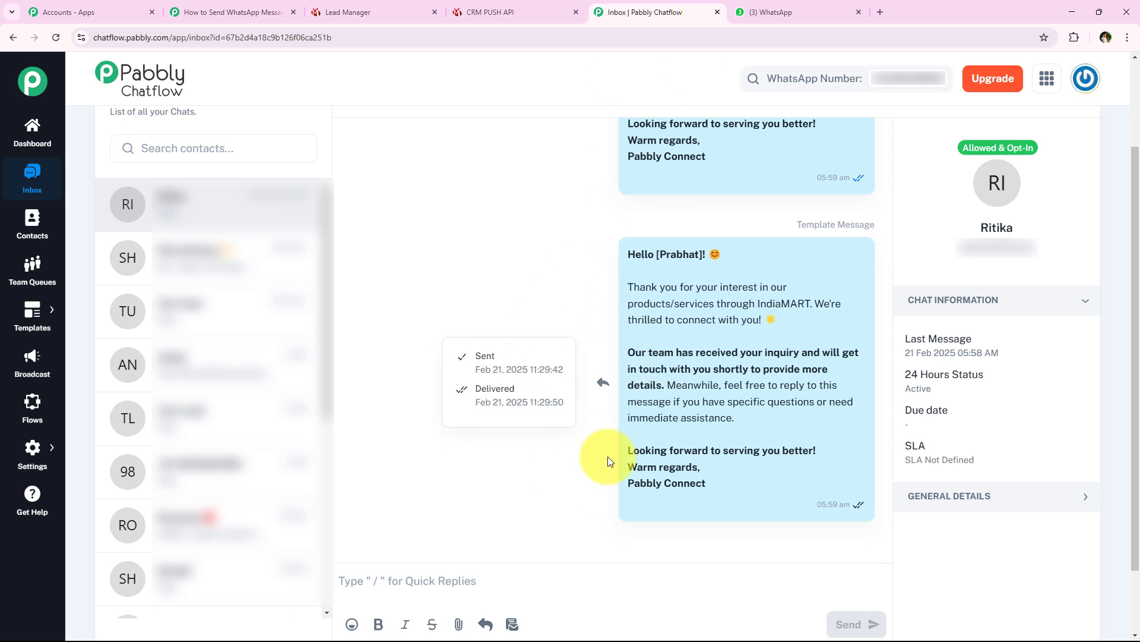
key("ctrl+Tab")
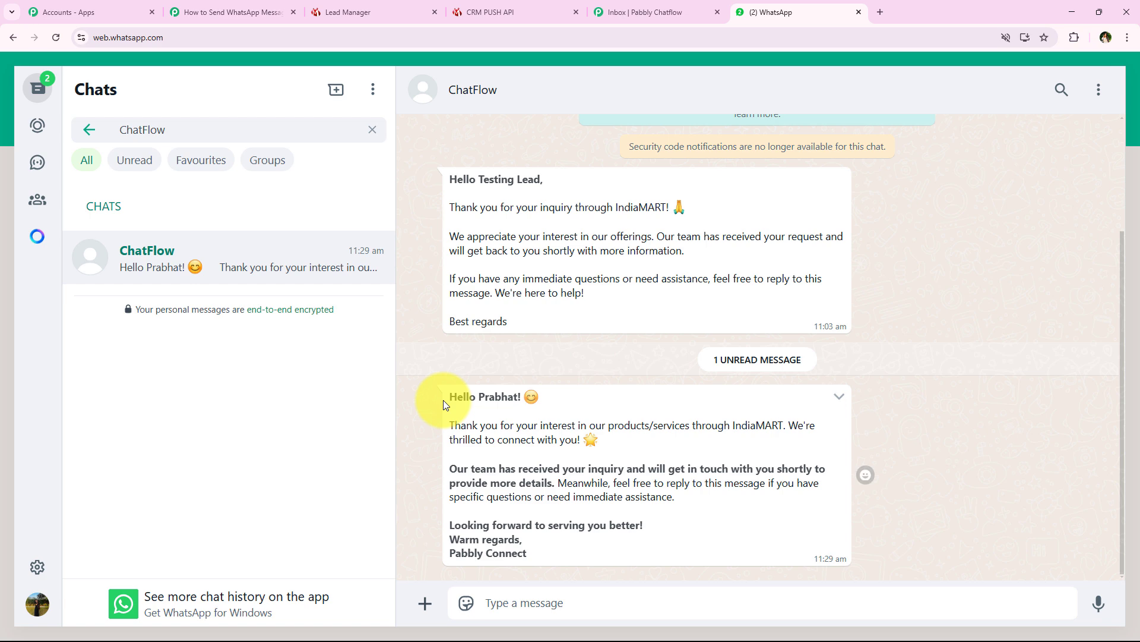
Step: Read the IndiaMART greeting and inquiry in the WhatsApp ChatFlow chat, then return to the Chatflow inbox
left_click_drag(443, 400, 553, 401)
left_click(584, 407)
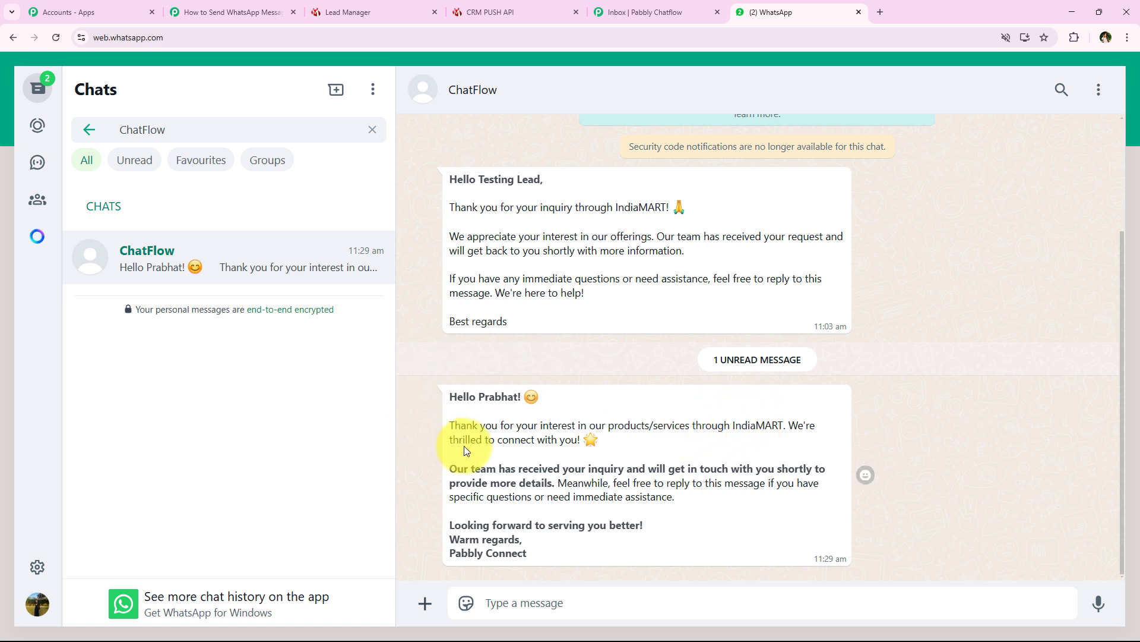
left_click_drag(450, 468, 812, 477)
left_click(455, 482)
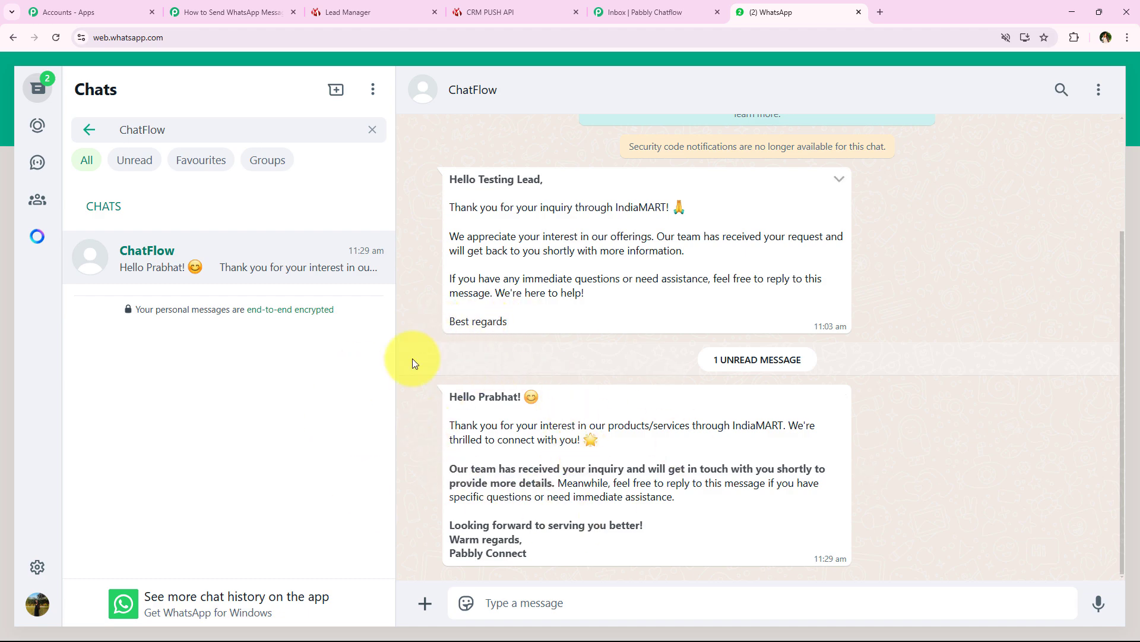
left_click(637, 14)
mouse_move(740, 323)
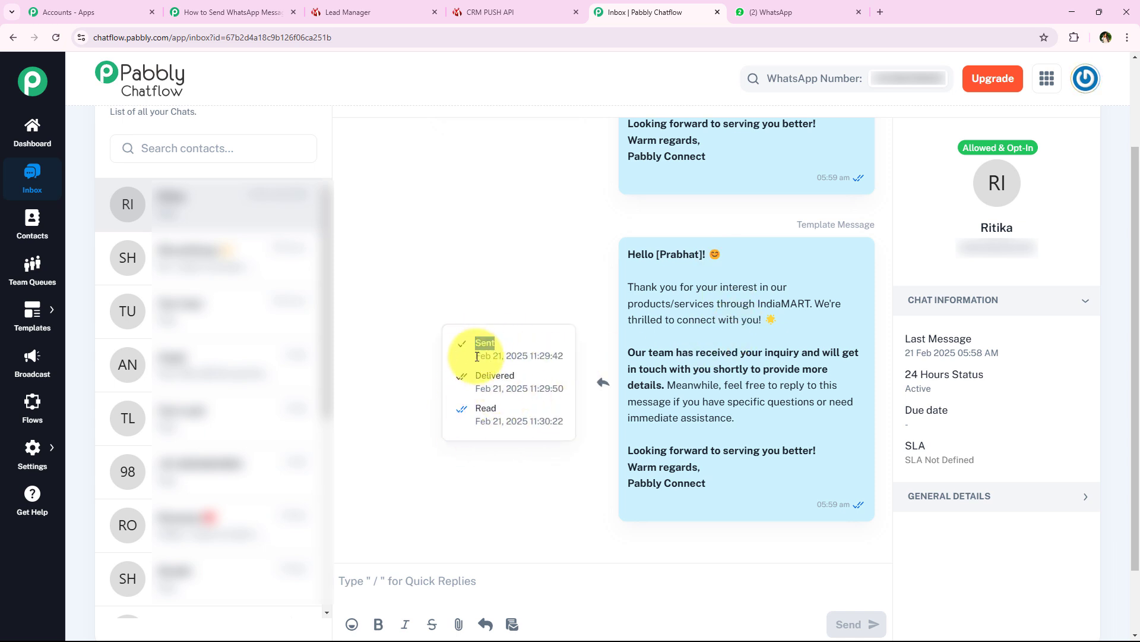
Step: Check the template message's Delivered and Read times in Chatflow, then go back to WhatsApp Web
left_click_drag(475, 376, 568, 383)
left_click(499, 423)
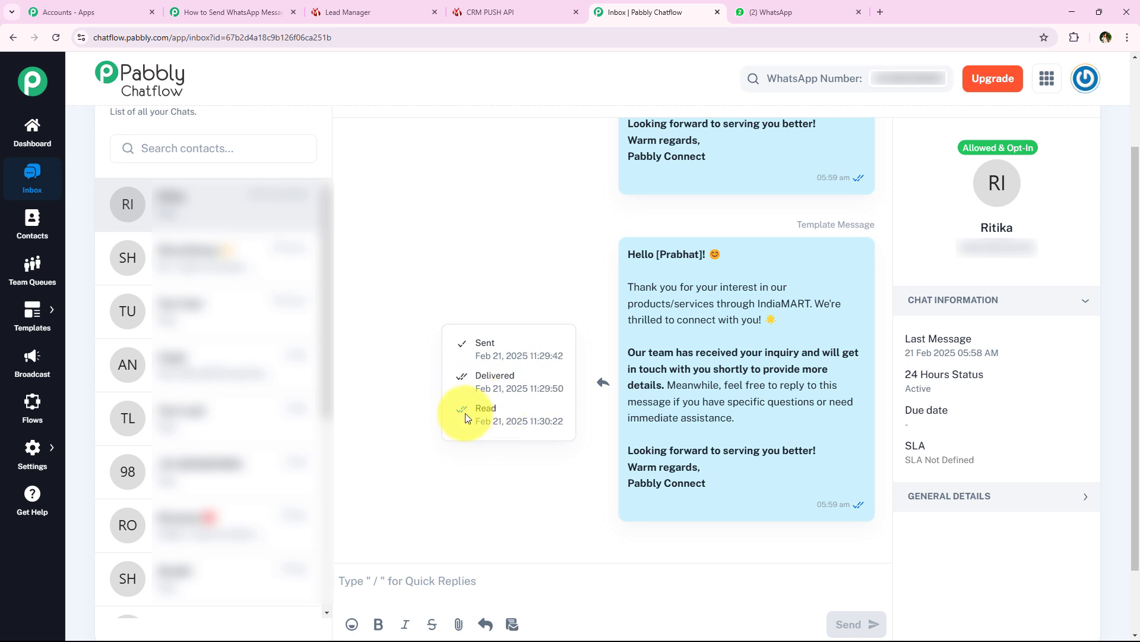
left_click_drag(477, 408, 534, 411)
left_click(534, 411)
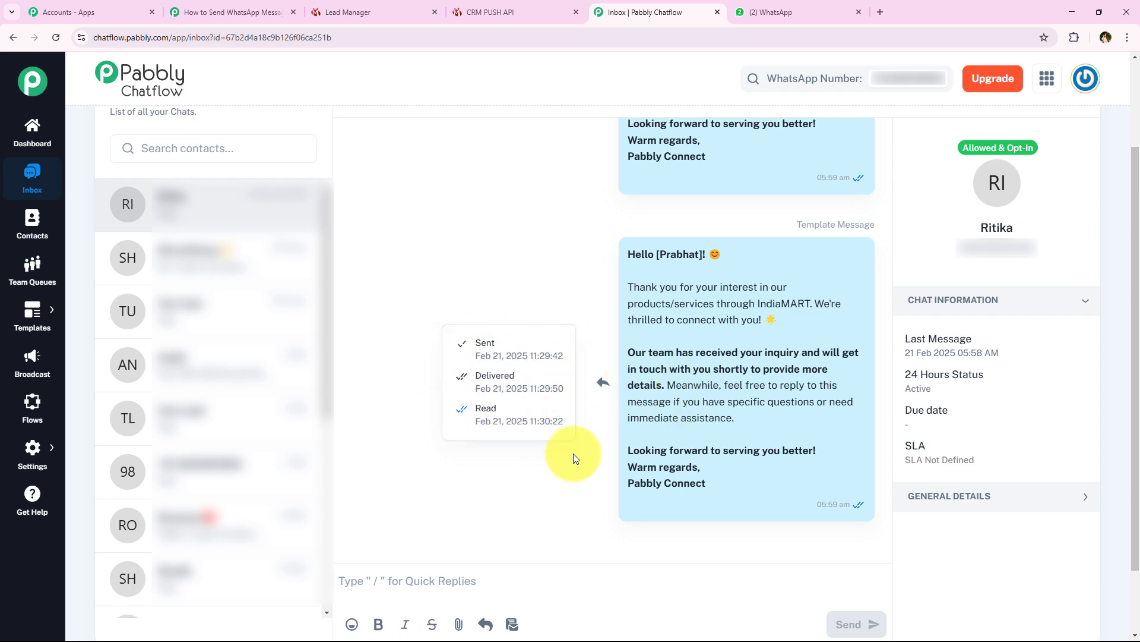
left_click(754, 11)
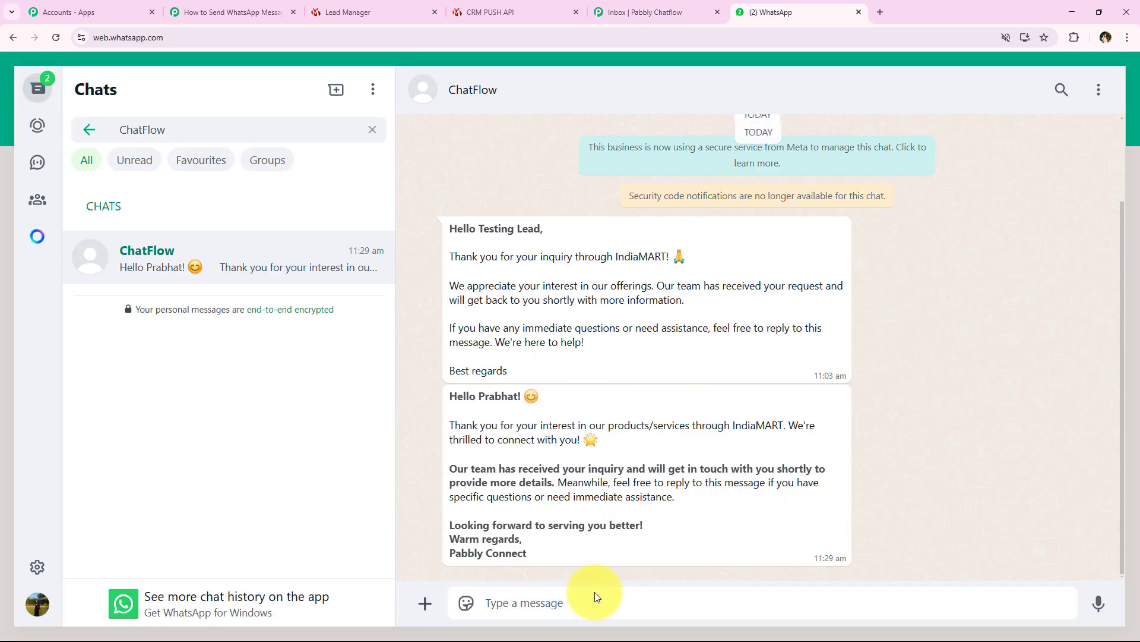
Step: Send the reply 'Hi I want to know more about the price' and check it in Chatflow
type("H")
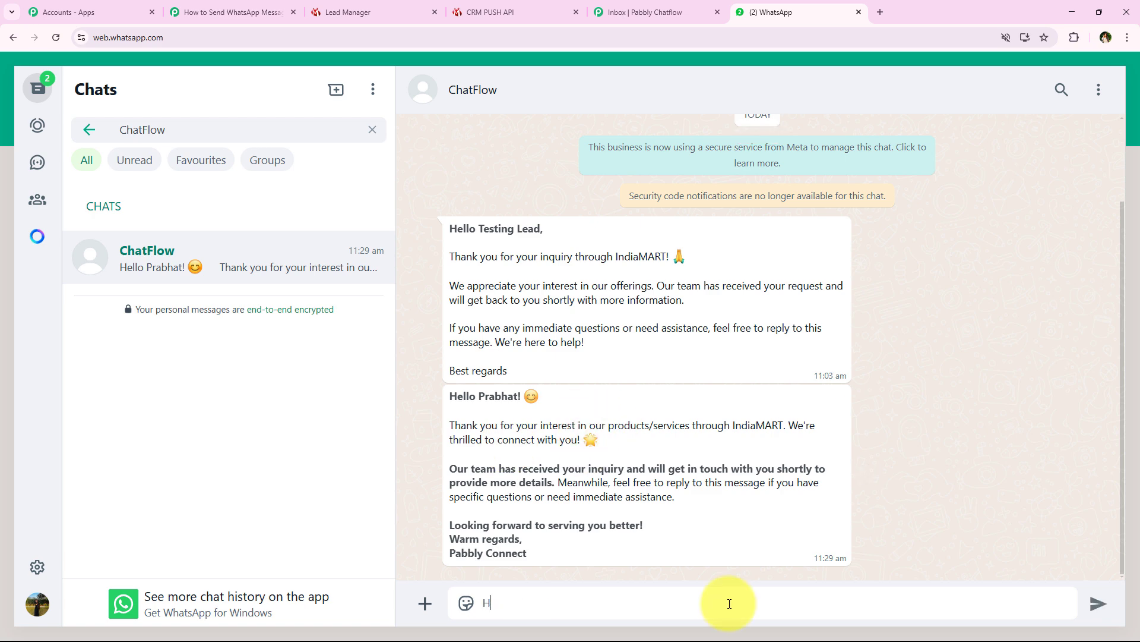
type("i I want to know more about the price")
key("Return")
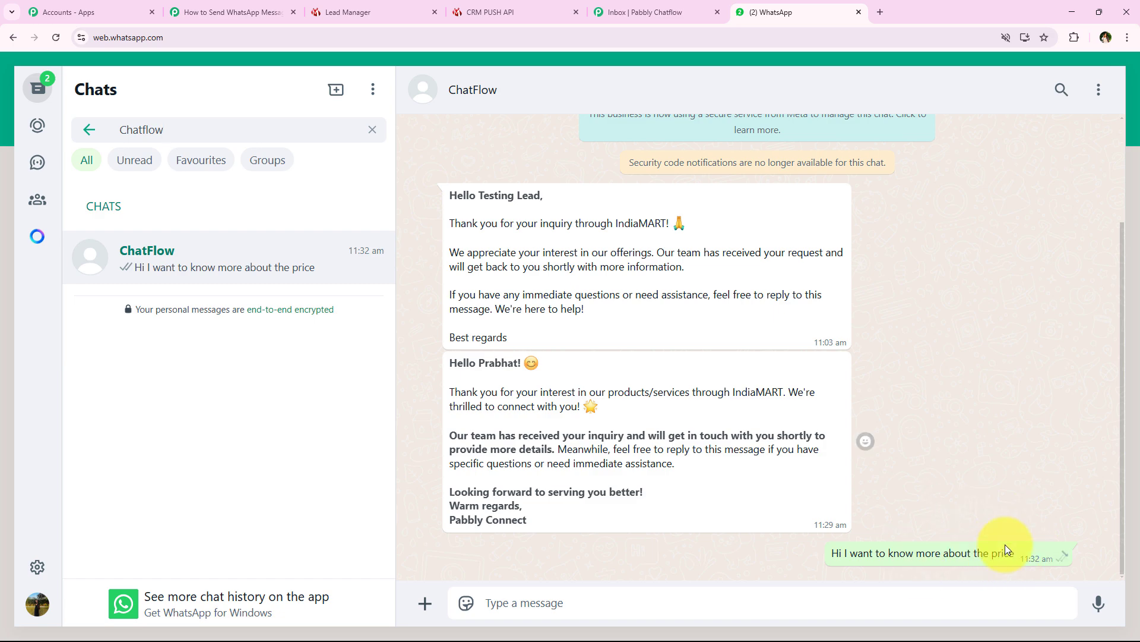
left_click(634, 7)
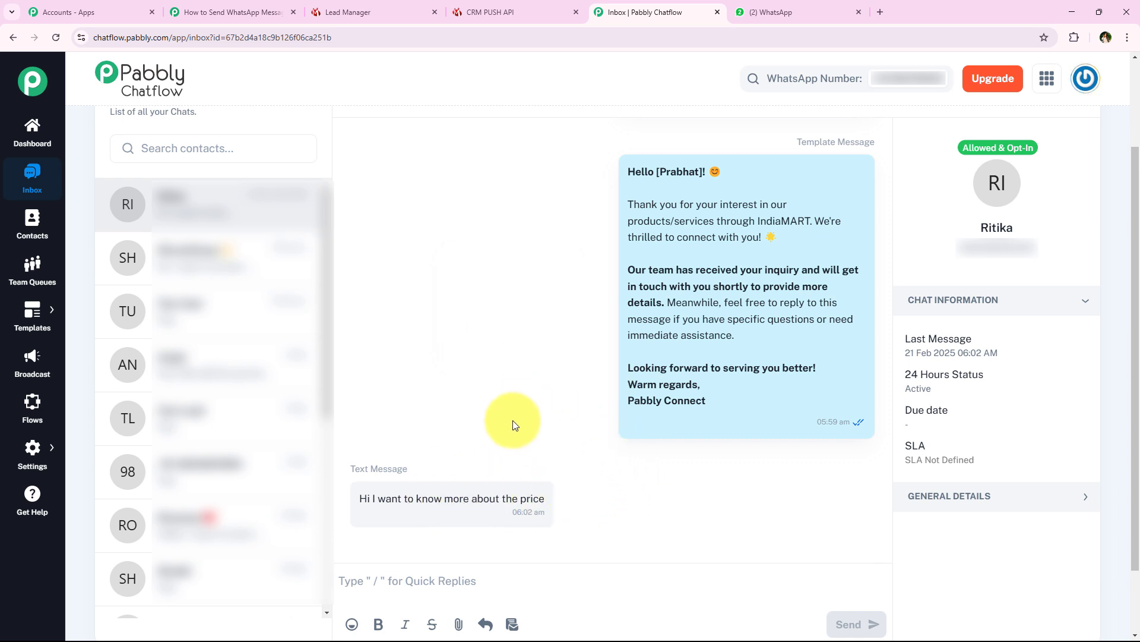
Step: Review the lead's price question in the Chatflow inbox, then return to the Pabbly Connect workflow
left_click_drag(349, 497, 547, 499)
left_click(494, 449)
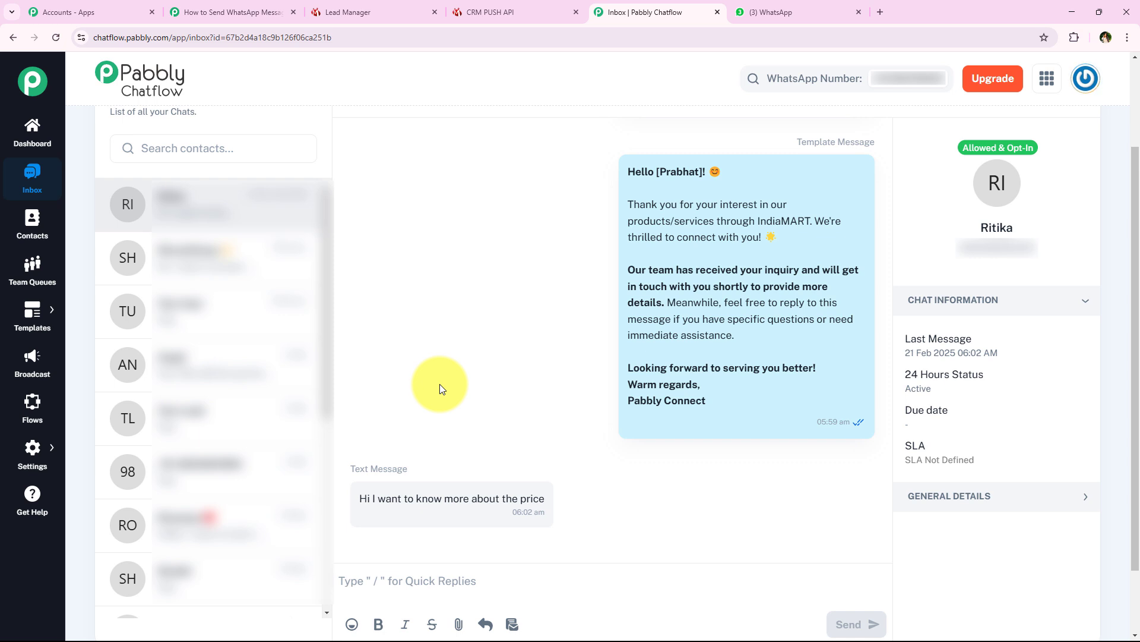
left_click(255, 12)
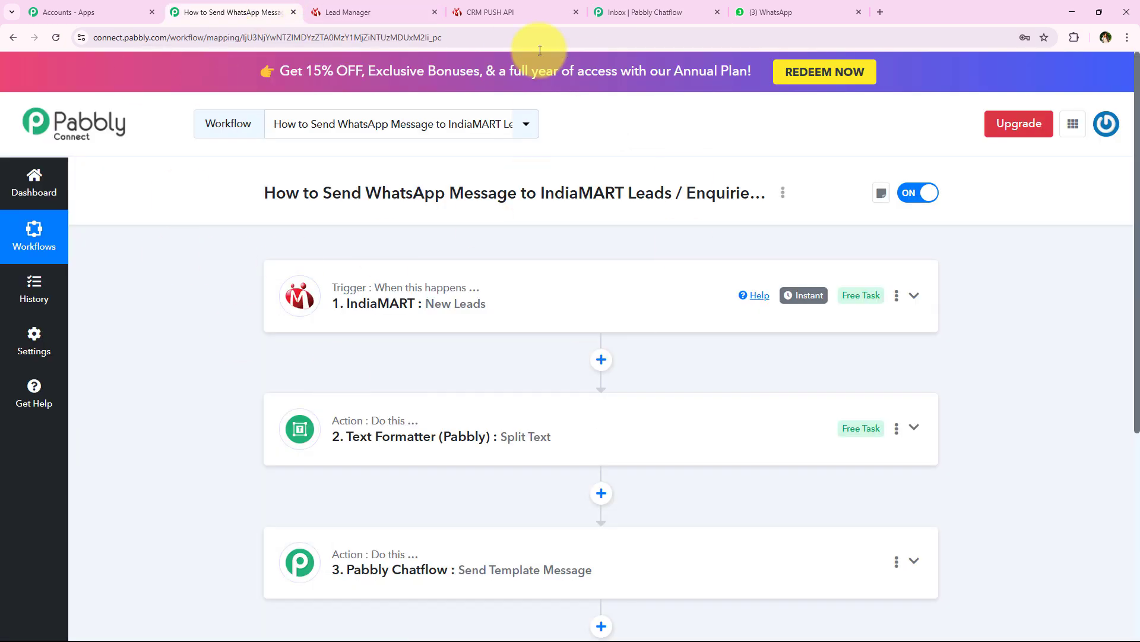
left_click(805, 5)
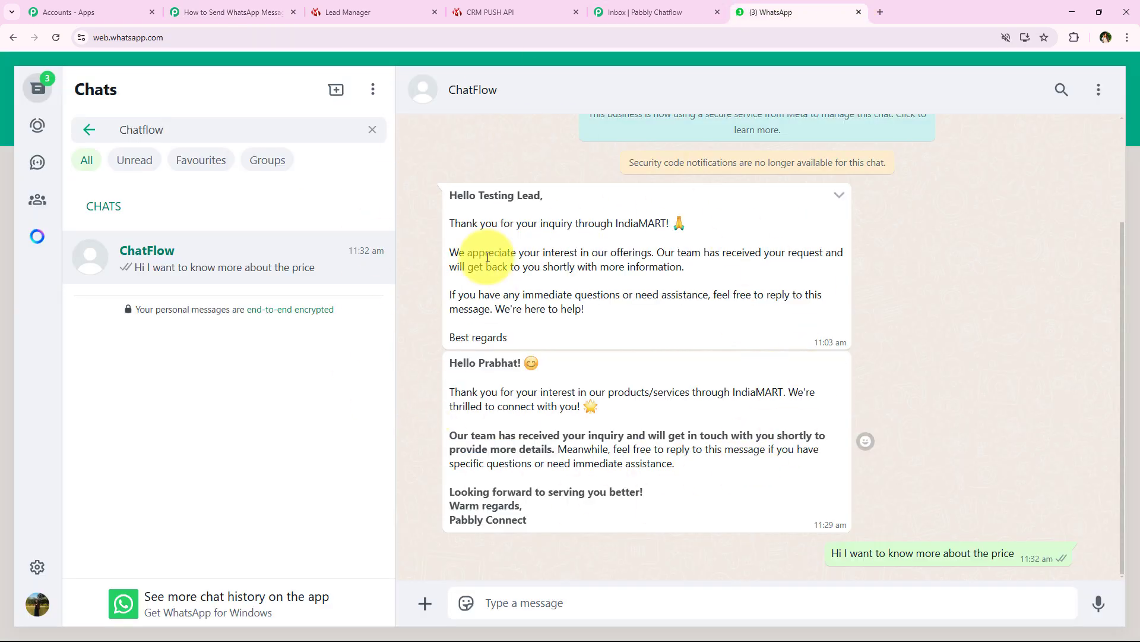
left_click(211, 12)
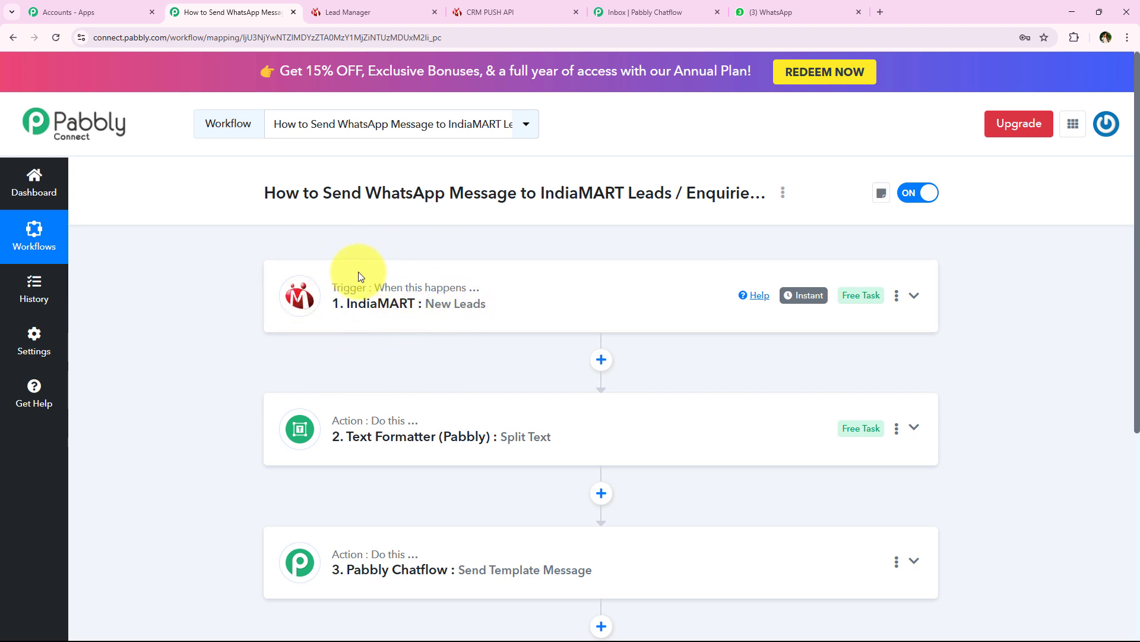
scroll(299, 347, "down", 1)
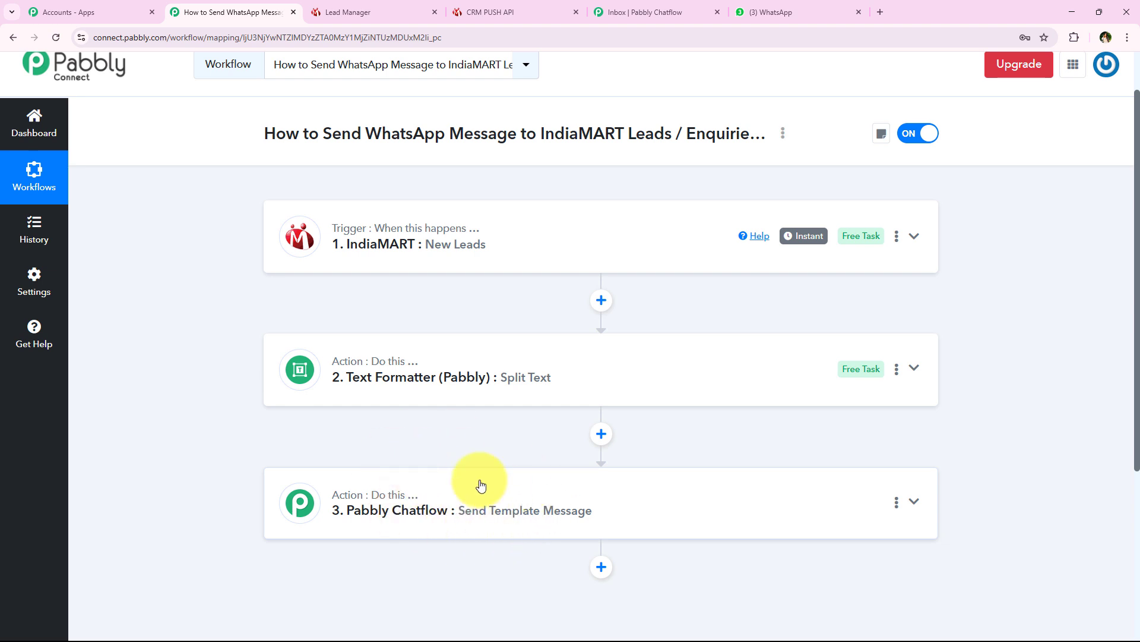
scroll(272, 425, "up", 1)
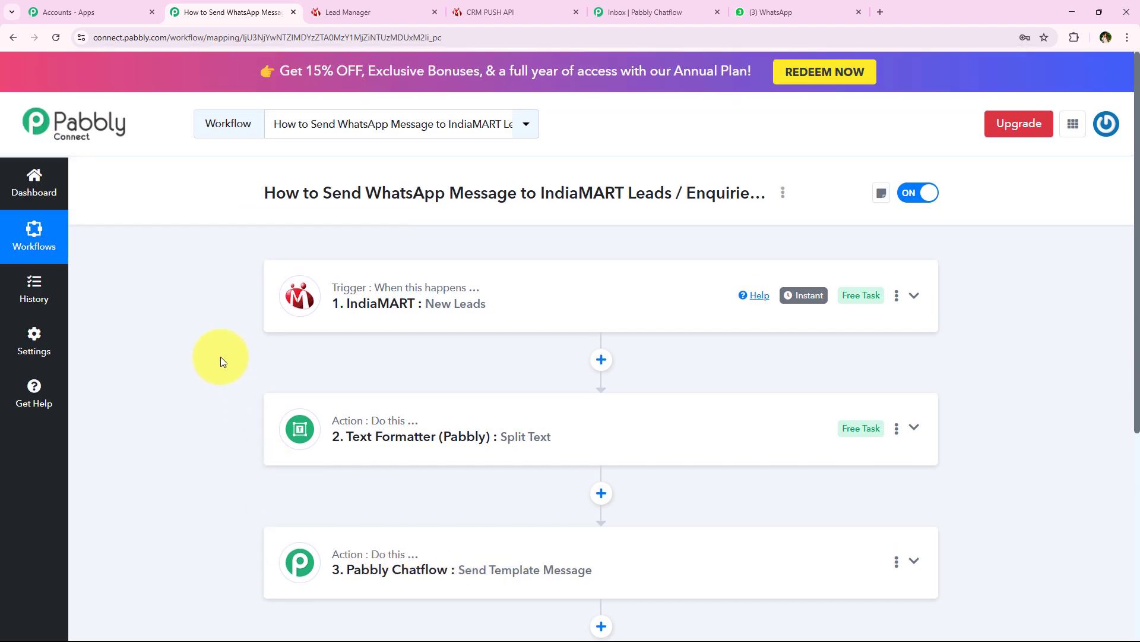